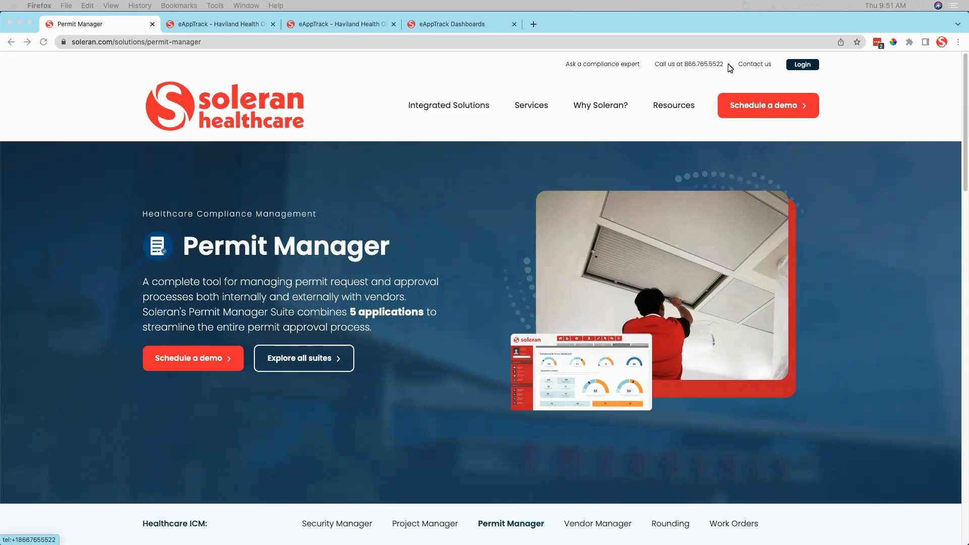
Switch to eAppTrack and start adding a new permit from the All Permits list
left_click(185, 29)
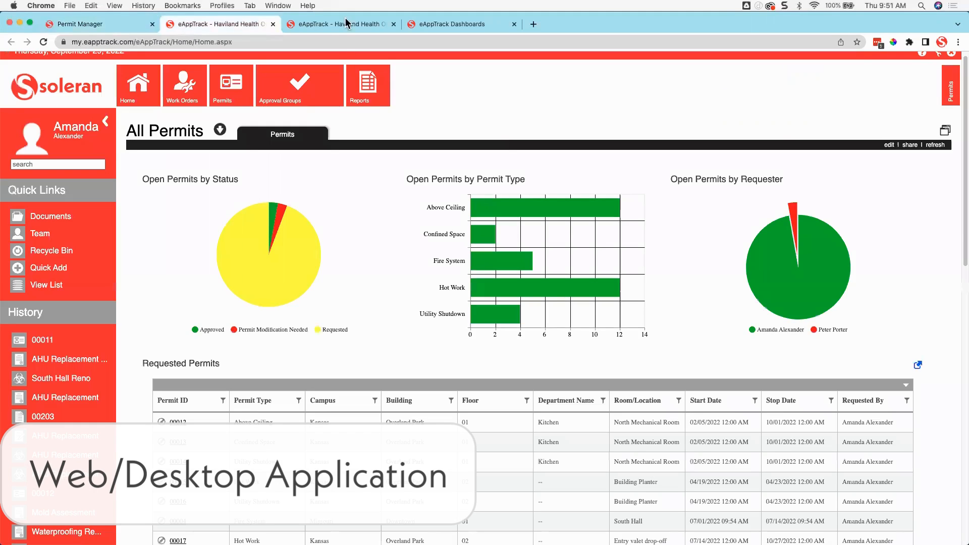
scroll(210, 70, "up", 1)
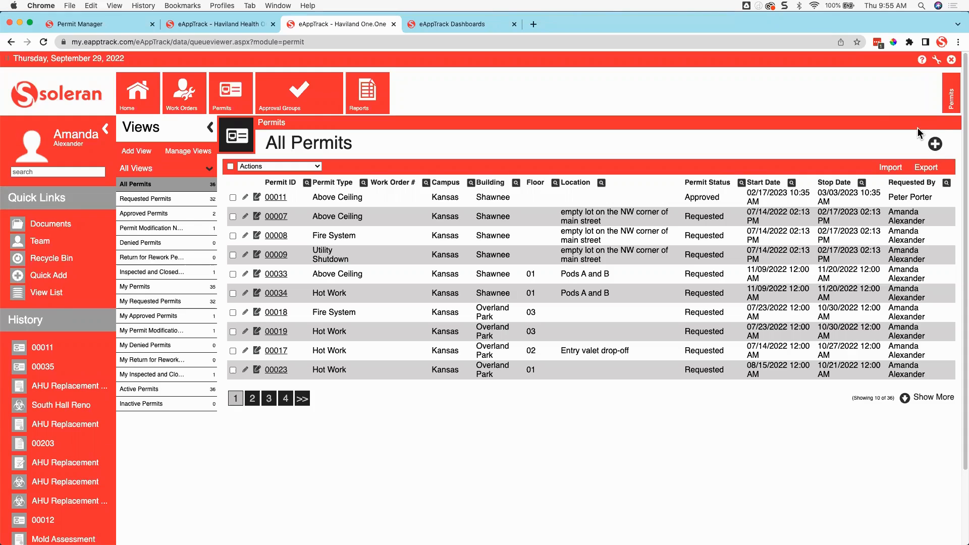
left_click(934, 144)
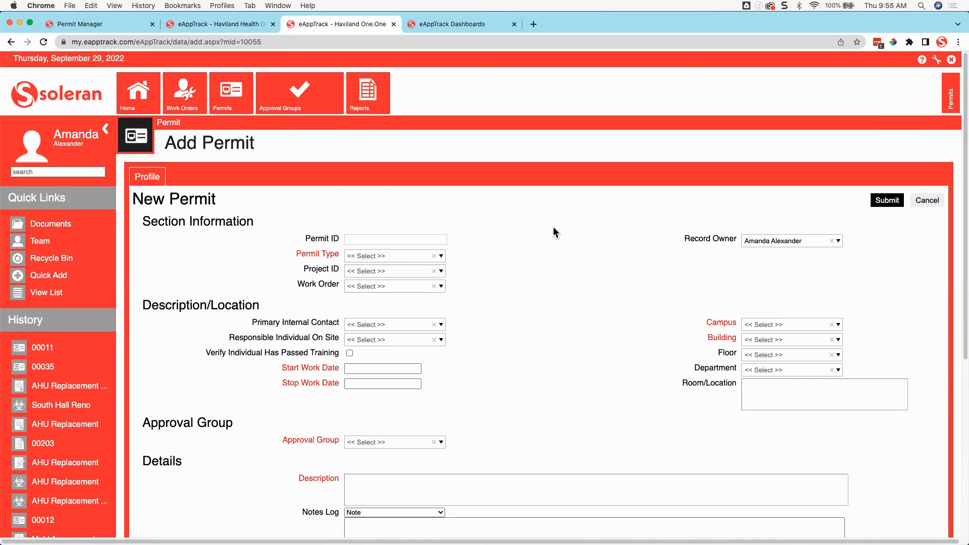
Set the new permit's type to Above Ceiling
scroll(554, 228, "down", 2)
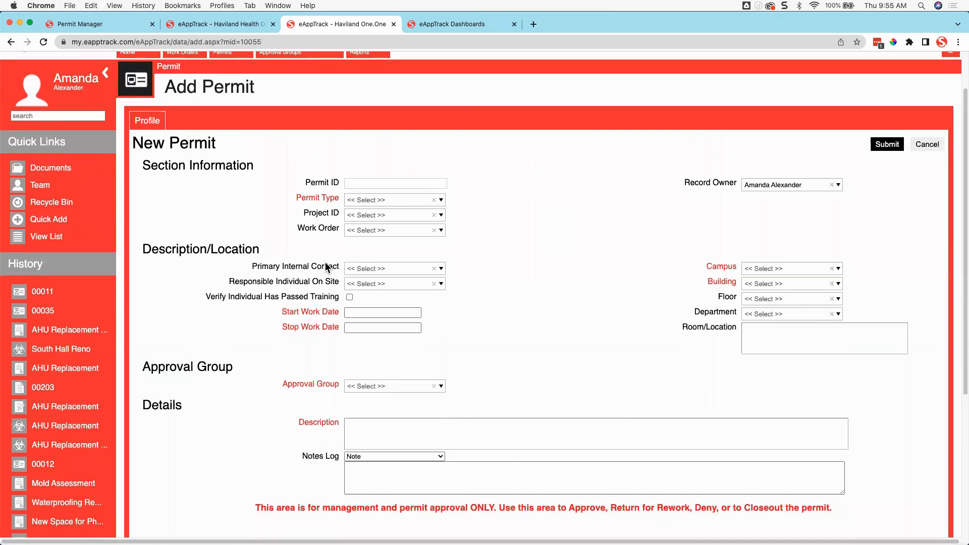
scroll(327, 267, "up", 1)
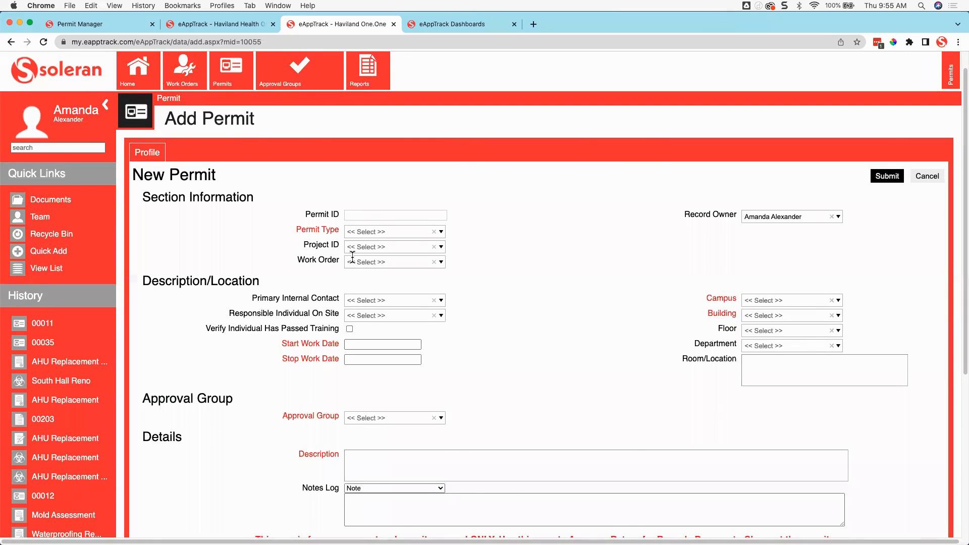
triple_click(330, 216)
left_click(356, 228)
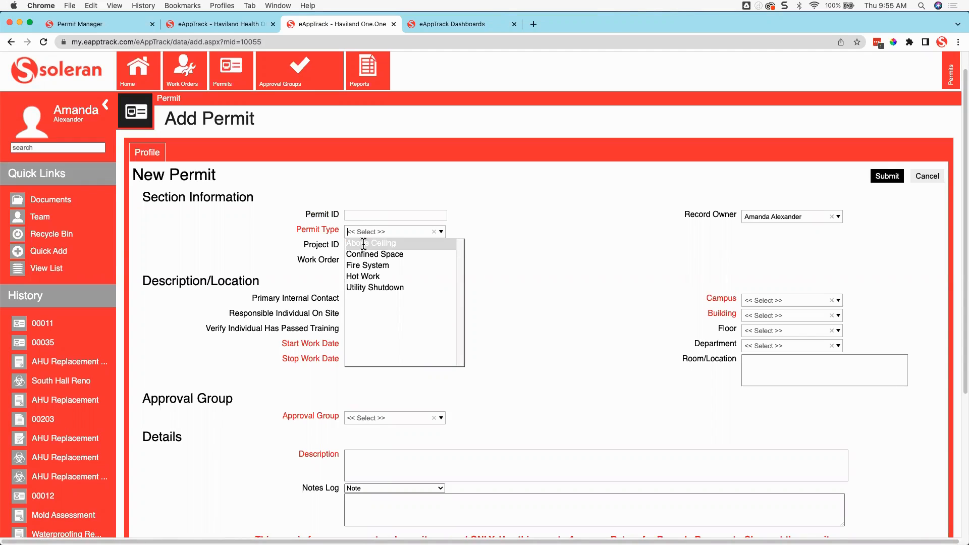
left_click(364, 244)
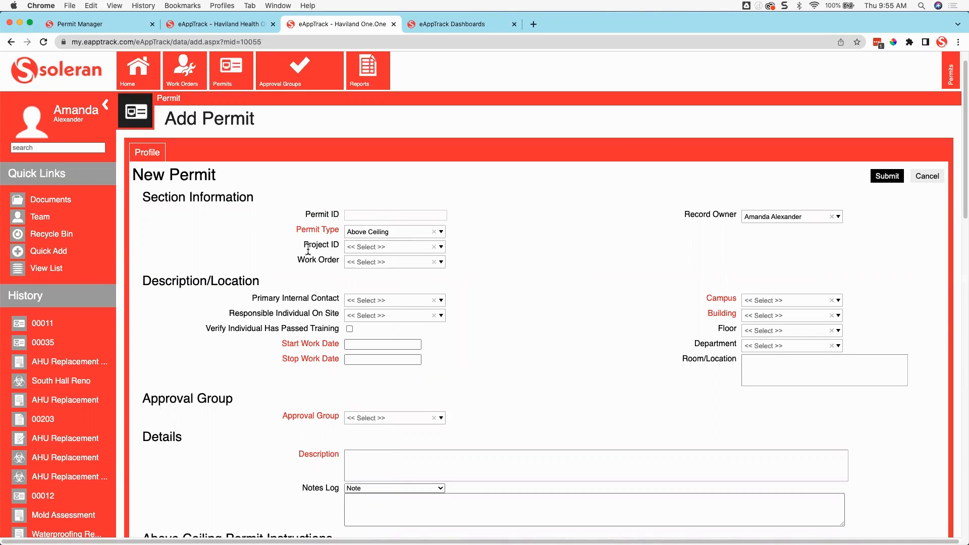
left_click_drag(305, 246, 340, 246)
triple_click(318, 261)
left_click(587, 295)
Choose the primary internal contact and the responsible individual on site, and verify that the individual has passed training
scroll(569, 231, "down", 4)
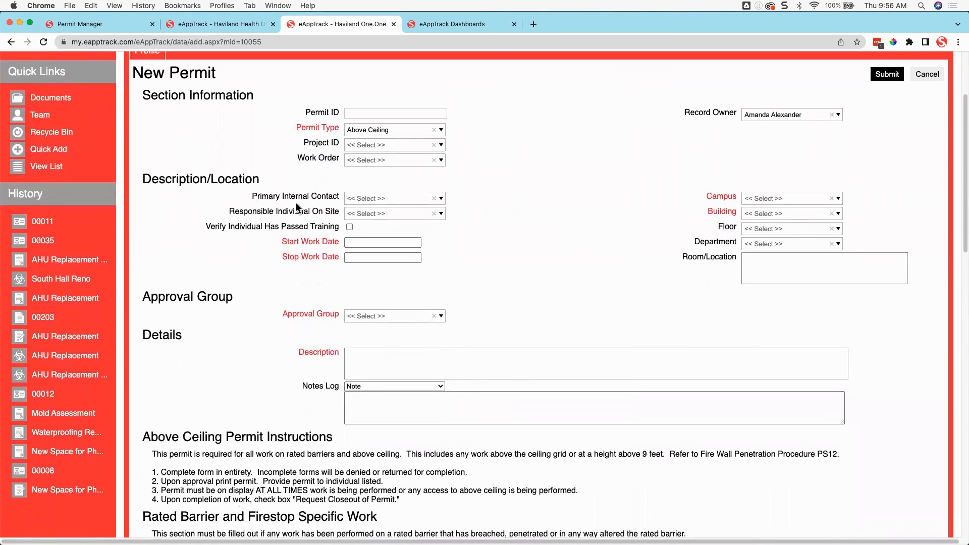
left_click(357, 199)
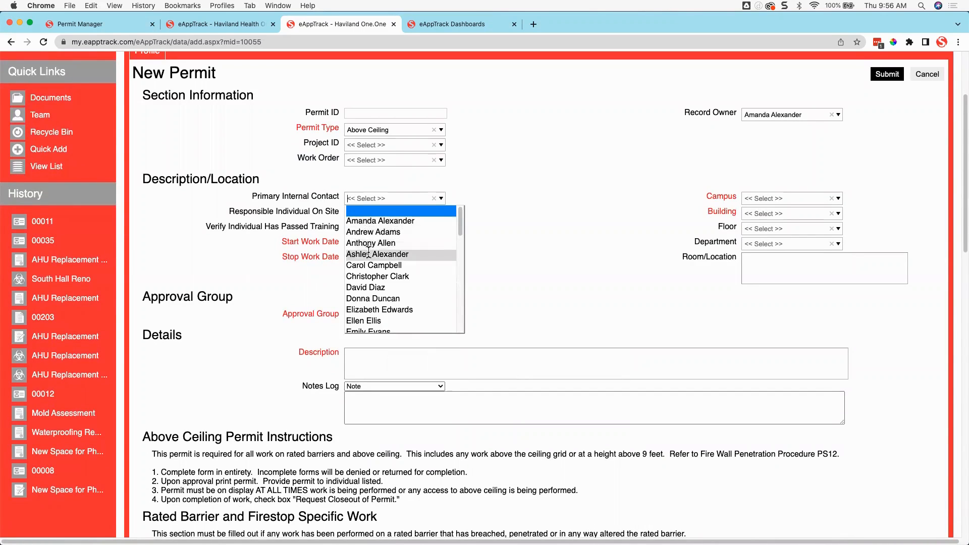
left_click(370, 221)
left_click(370, 214)
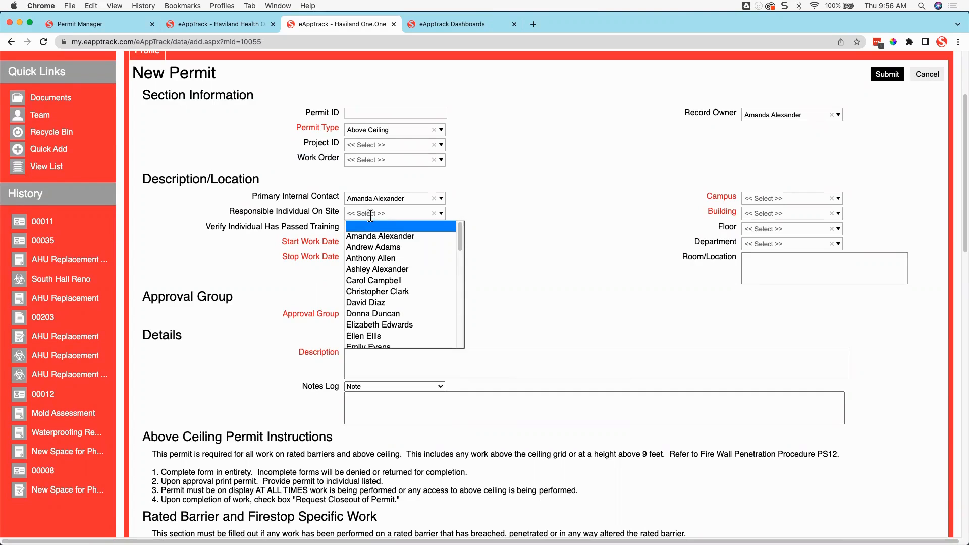
left_click(384, 292)
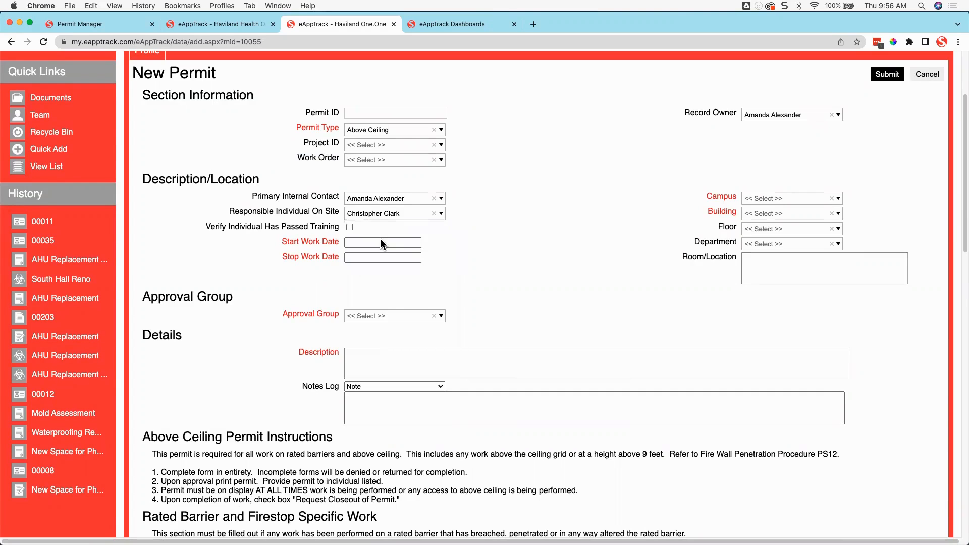
left_click(350, 227)
Set the start work date to 09/29/2022 09:56 AM and the stop work date to 09/30/2022 without a time
left_click(370, 243)
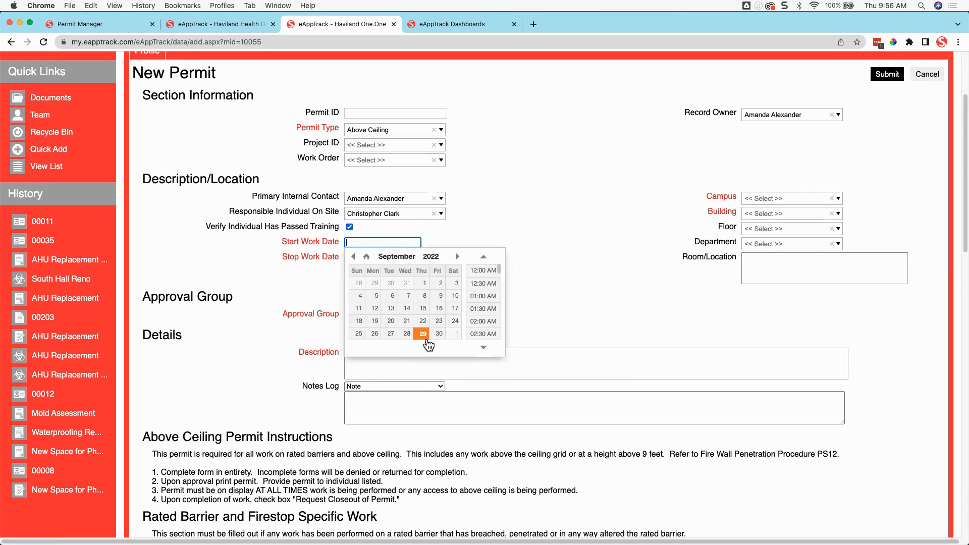
left_click(426, 339)
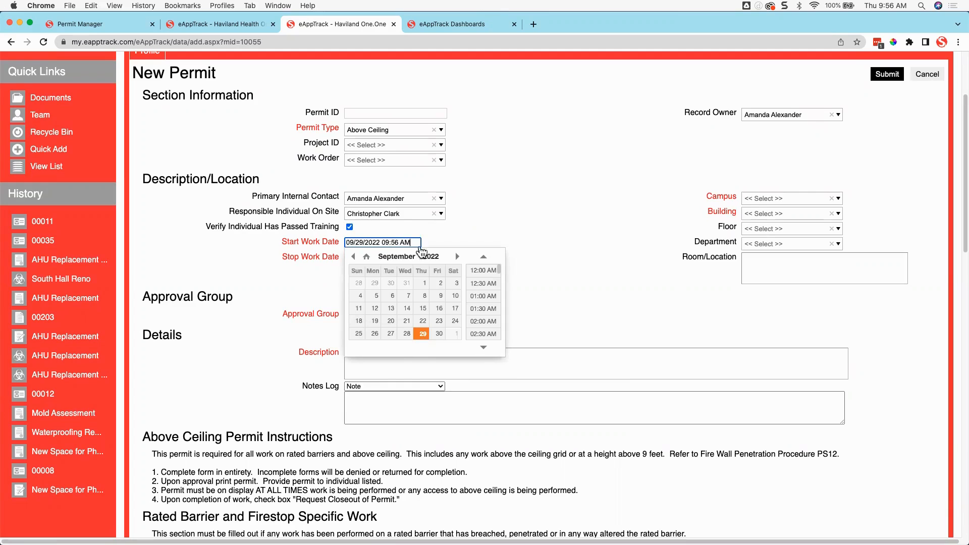
left_click(410, 257)
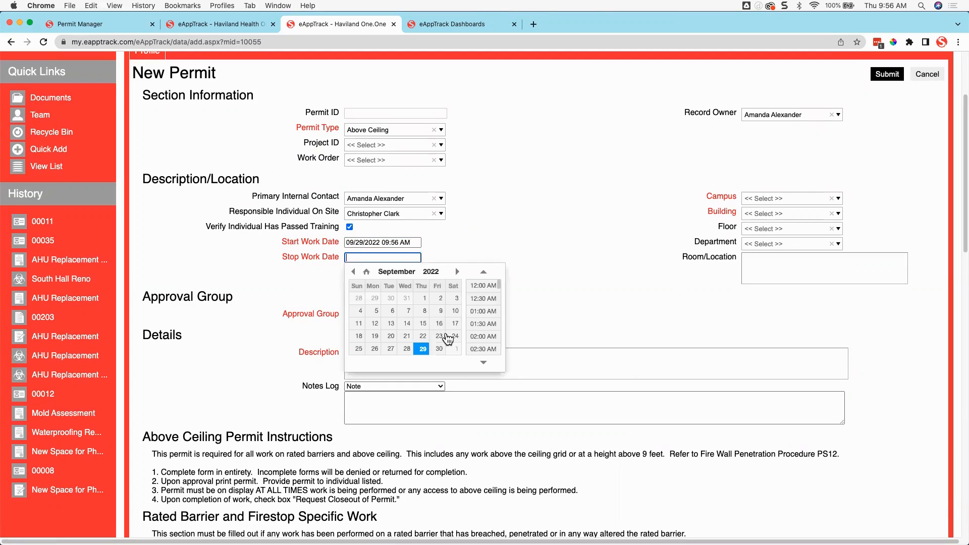
left_click(444, 349)
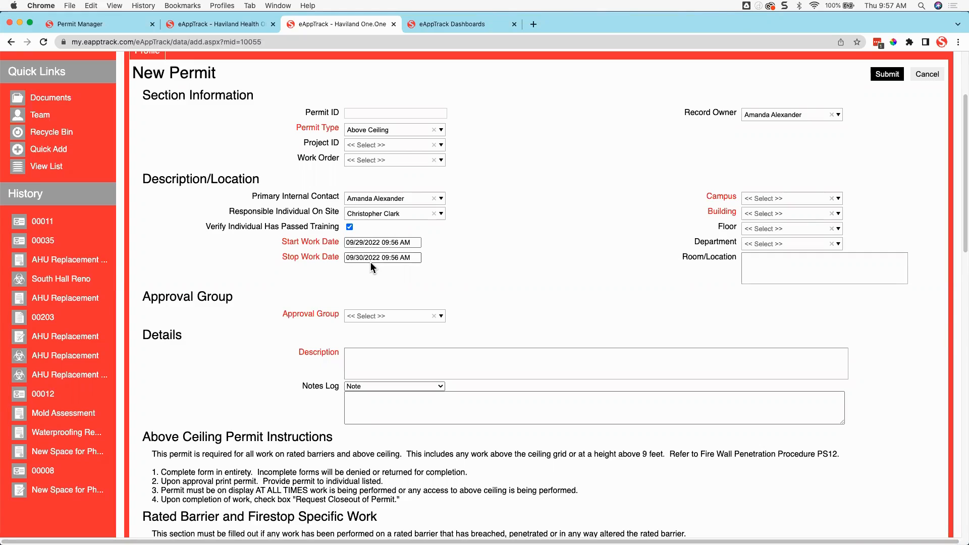
left_click(415, 256)
left_click_drag(415, 257, 382, 253)
key("BackSpace")
left_click(504, 261)
Set the permit location to campus Kansas, building Overland Park and floor 01 - Overland Park
left_click(772, 198)
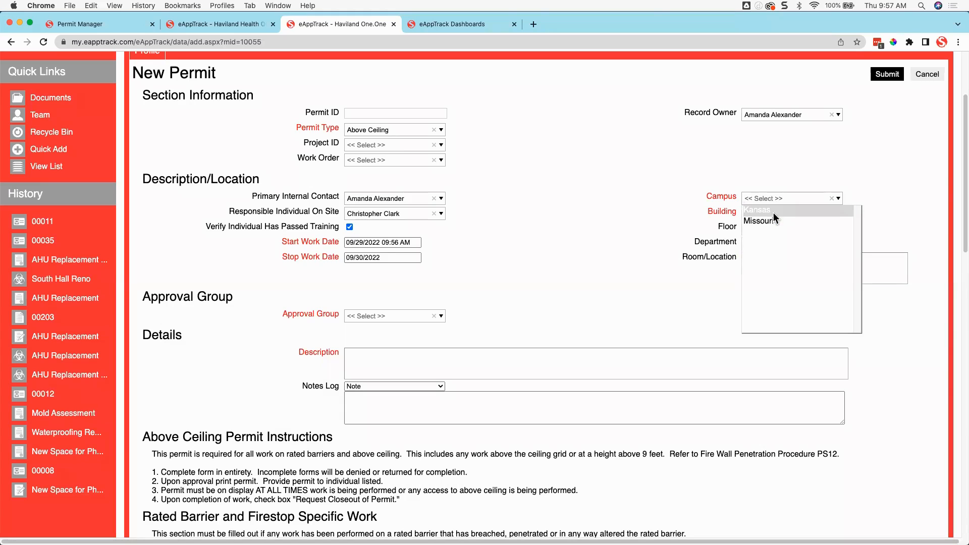
left_click(773, 210)
left_click(772, 213)
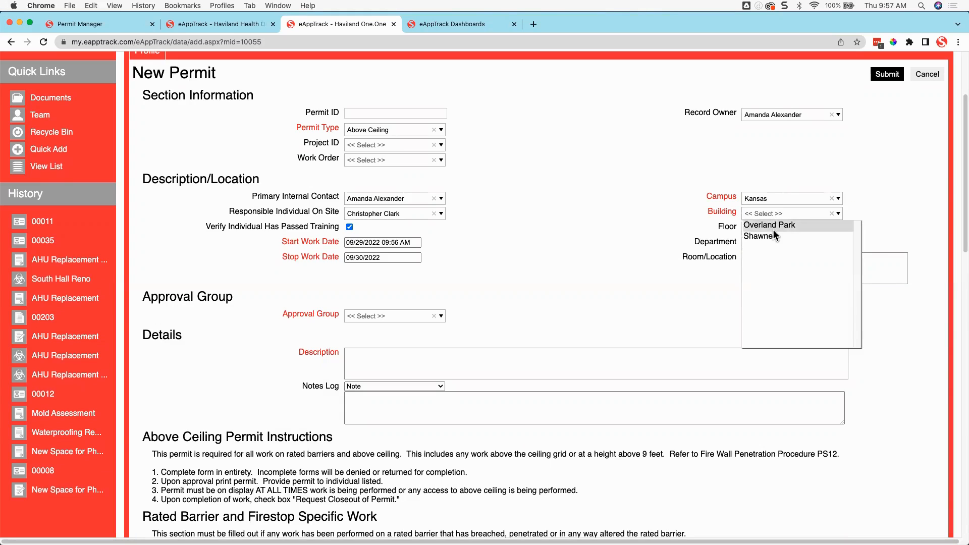
left_click(772, 226)
left_click(773, 228)
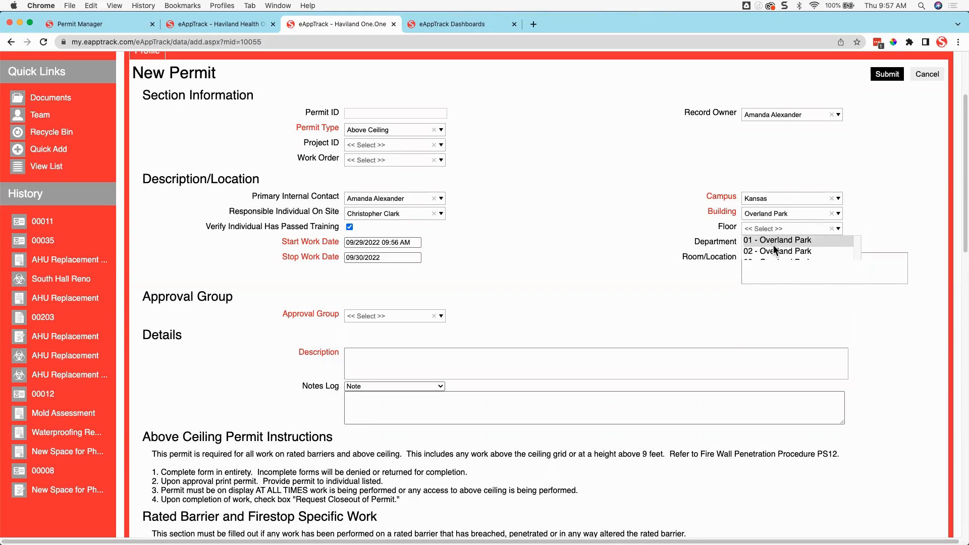
left_click(773, 240)
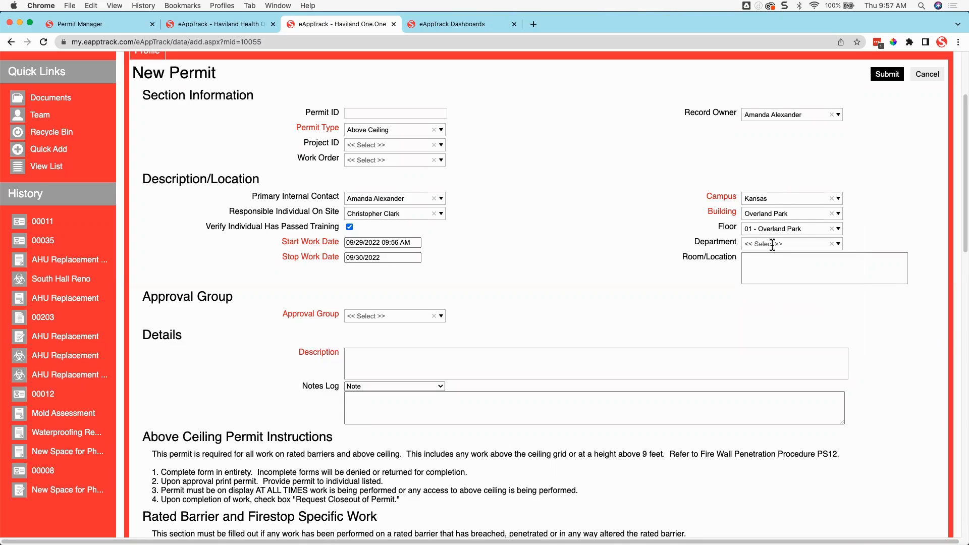
Enter "Hallway outside of Cardiology" as the permit's room/location
left_click(773, 263)
left_click(773, 263)
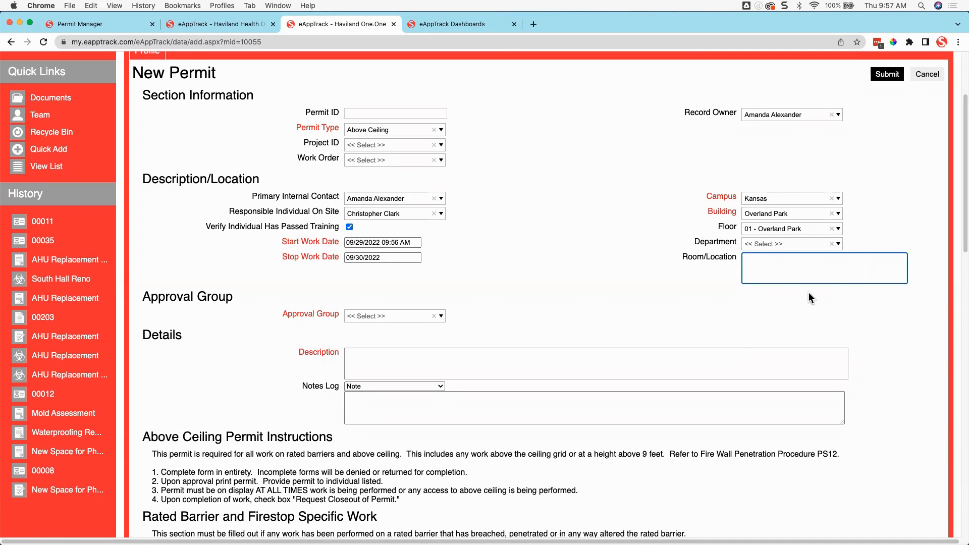
type("Hallway outside of Cardiology")
left_click(659, 364)
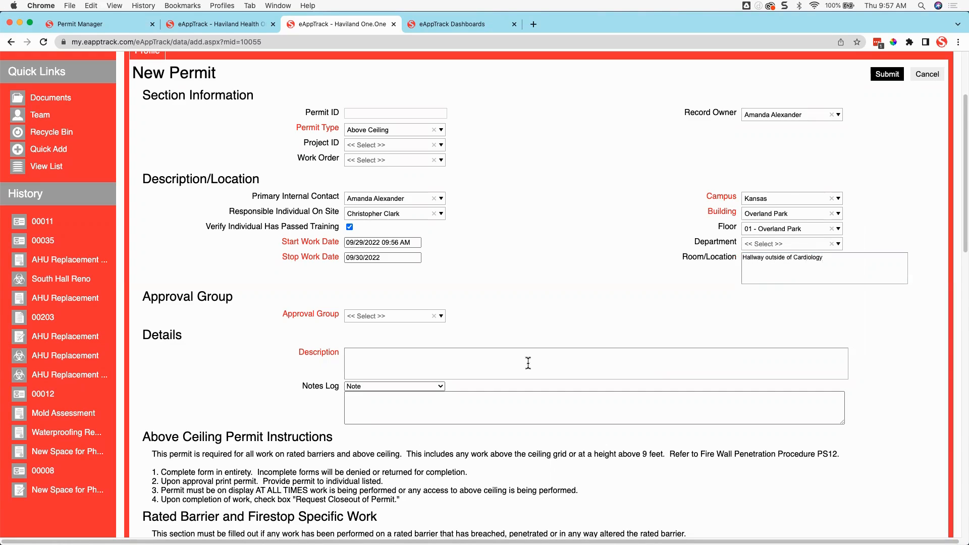
Assign the permit to the Safety approval group
left_click(434, 316)
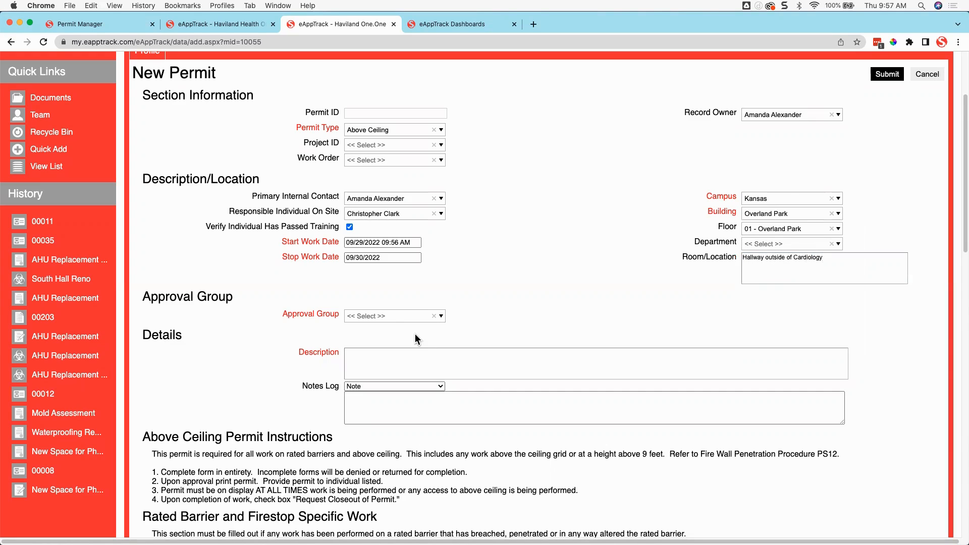
left_click(393, 317)
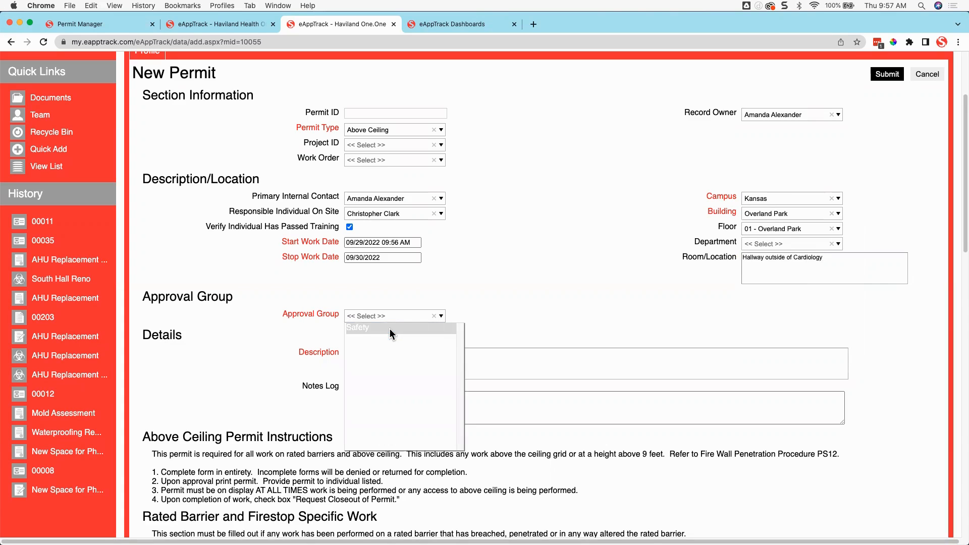
left_click(390, 328)
Enter "Running some new fiber internet cables" as the permit description
left_click(442, 369)
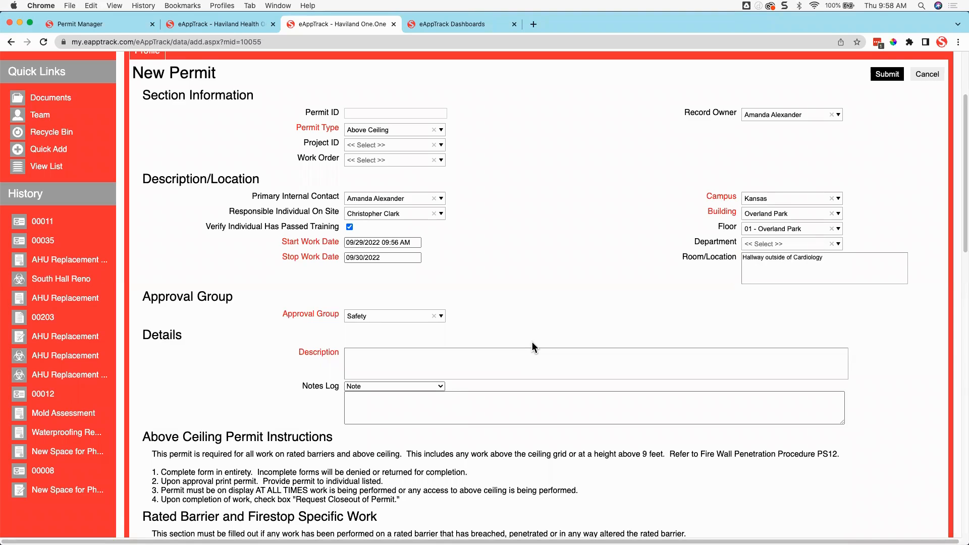
scroll(532, 341, "down", 2)
left_click(545, 319)
scroll(545, 318, "down", 3)
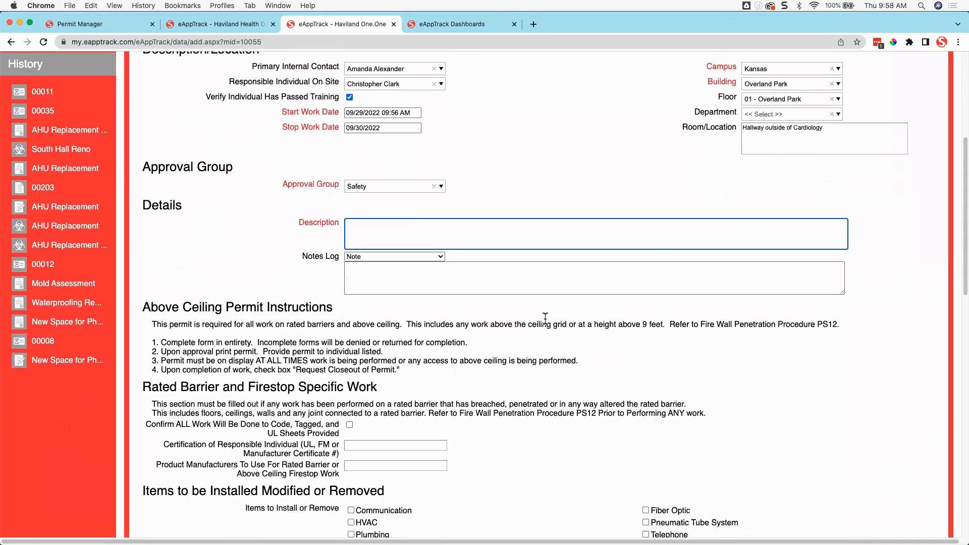
type("Ru")
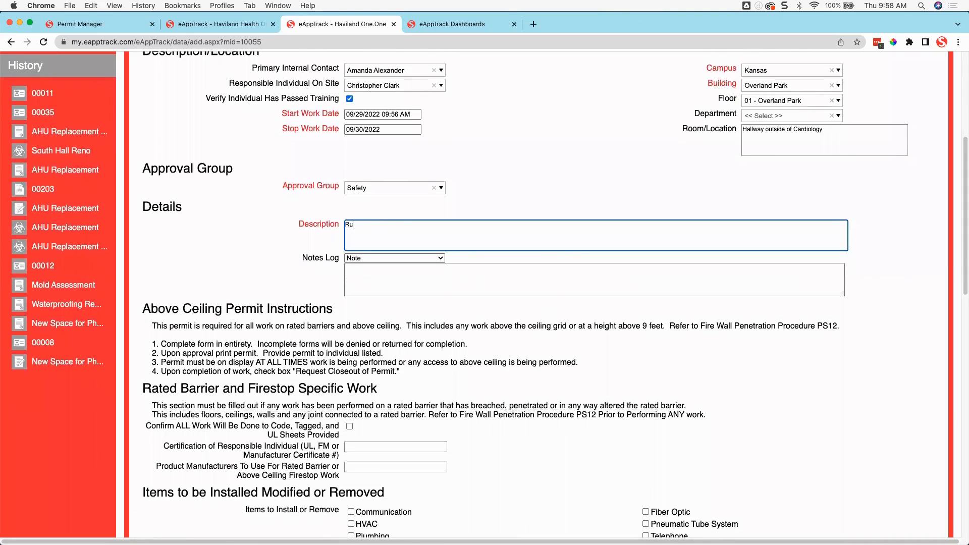
type("nning some new fiber internet cables")
Examine the sections specific to the Above Ceiling permit type, from the permit instructions through the items to be installed
scroll(489, 267, "down", 5)
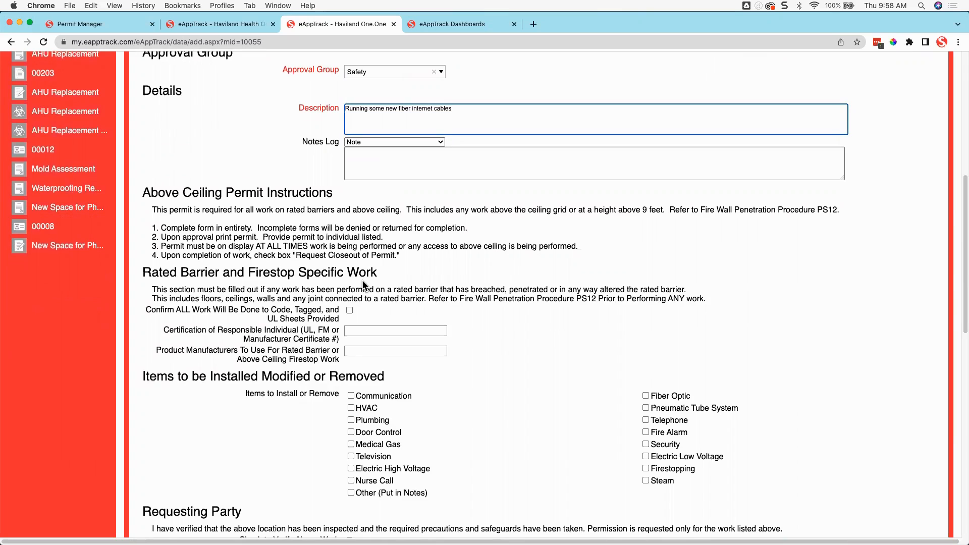
scroll(361, 279, "down", 2)
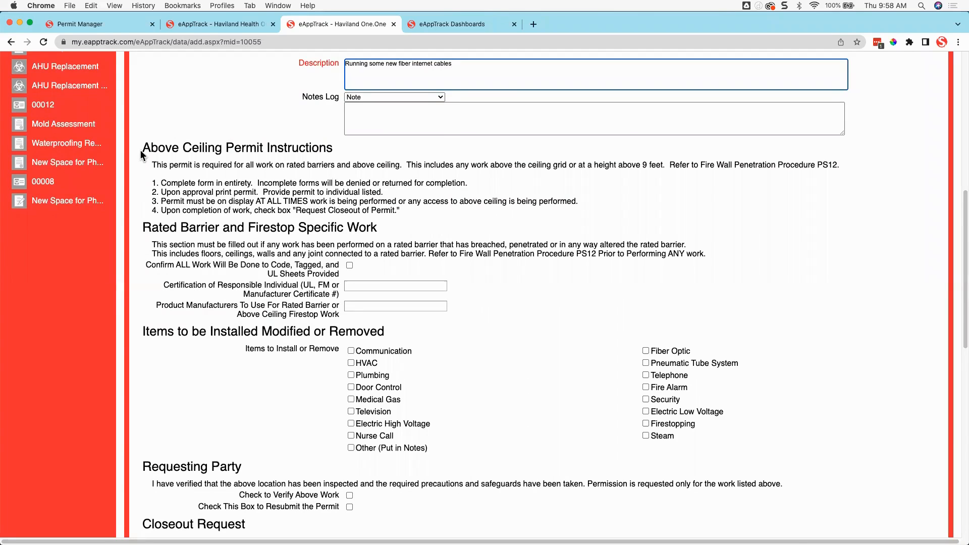
left_click_drag(142, 148, 476, 443)
scroll(477, 443, "up", 2)
scroll(477, 440, "up", 5)
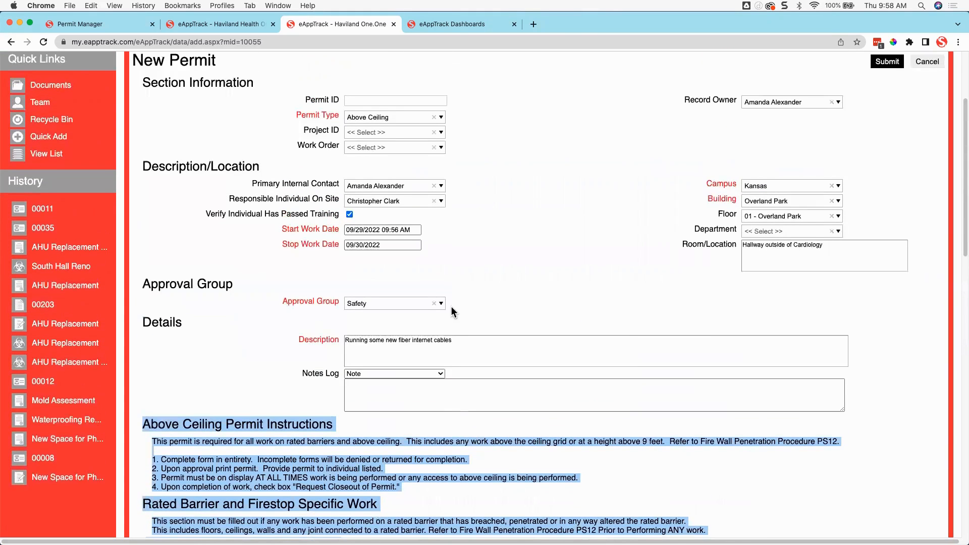
scroll(399, 222, "down", 5)
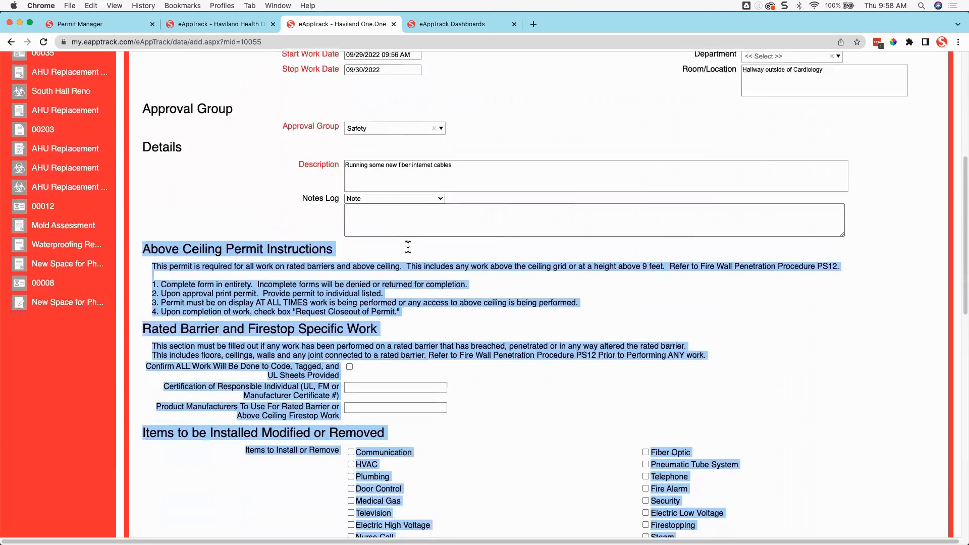
left_click(430, 278)
Confirm all work will be done to code, enter the responsible individual's first name as certification and STI as product manufacturer
scroll(429, 278, "down", 3)
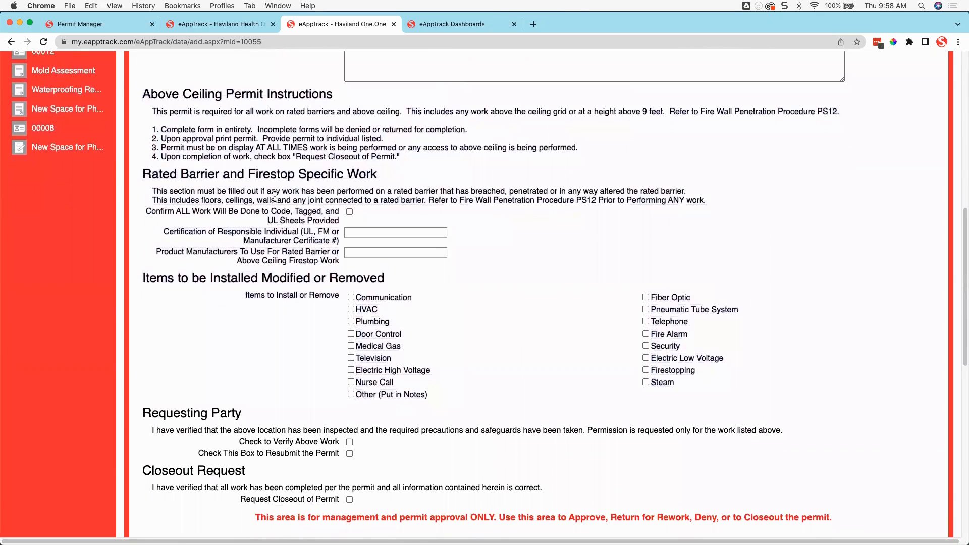
left_click(355, 228)
type("Amanda")
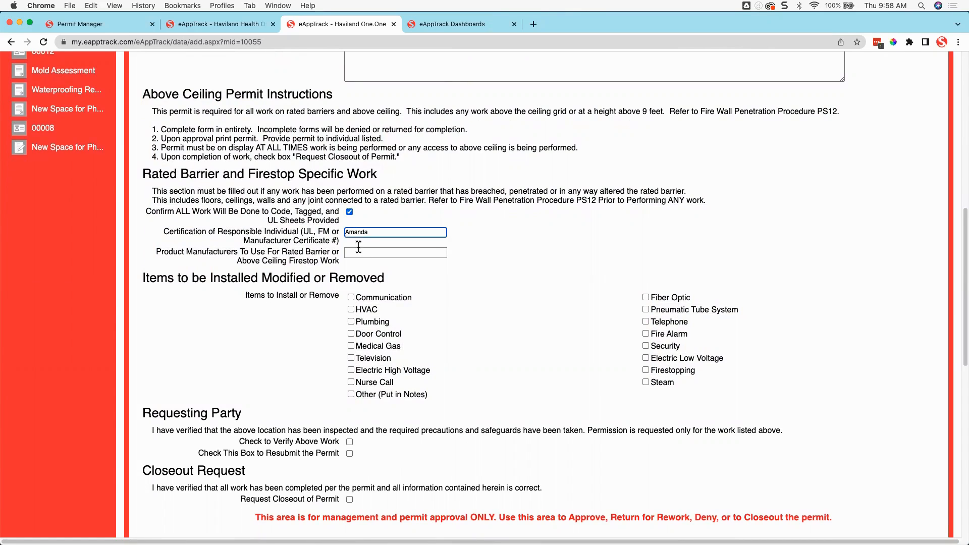
key("Tab")
type("STI")
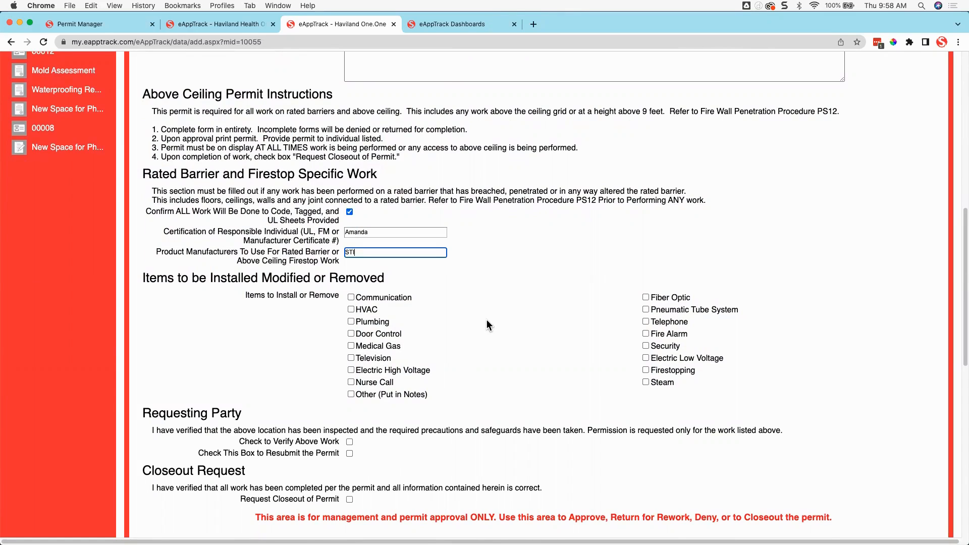
Mark Fiber Optic among the items to install or remove
scroll(486, 320, "down", 3)
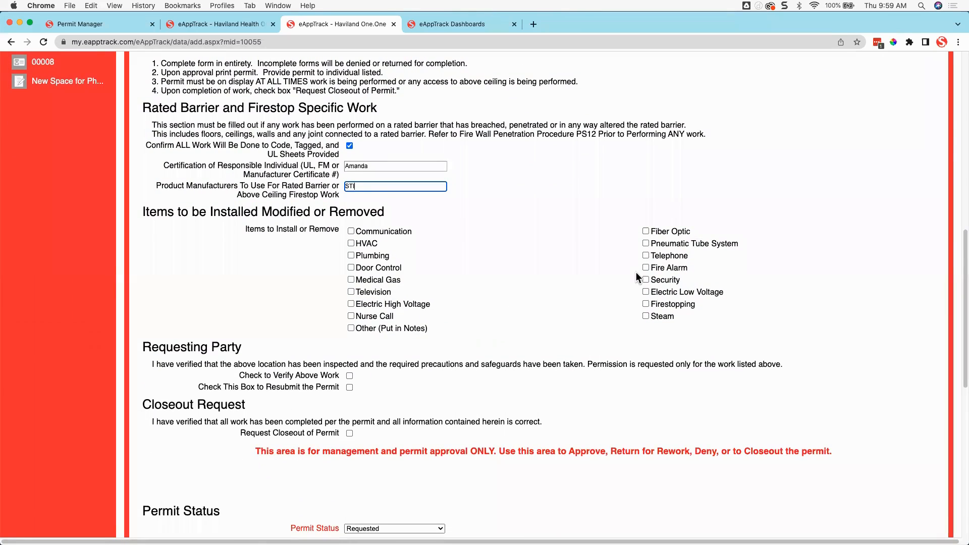
left_click(646, 232)
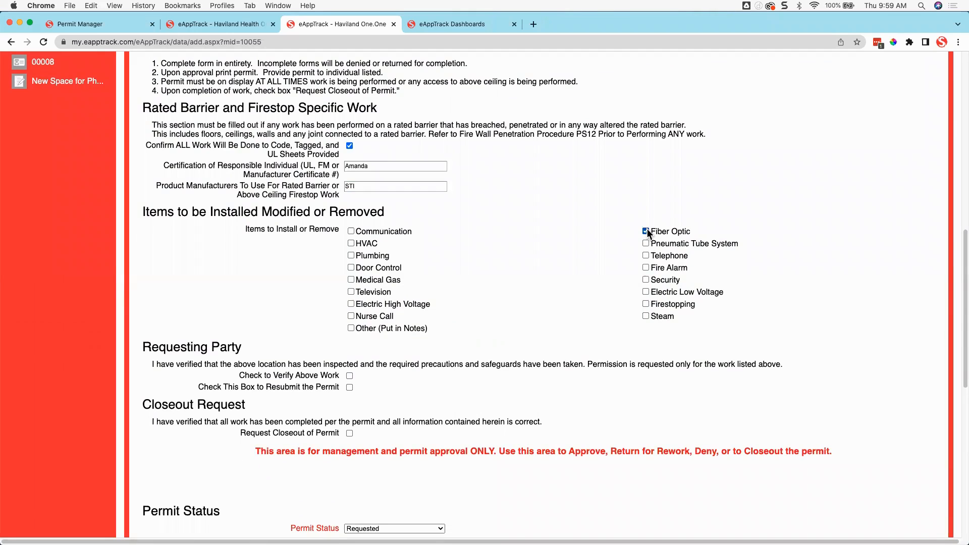
Verify the above work in the Requesting Party section and submit the new Above Ceiling permit
scroll(458, 316, "up", 3)
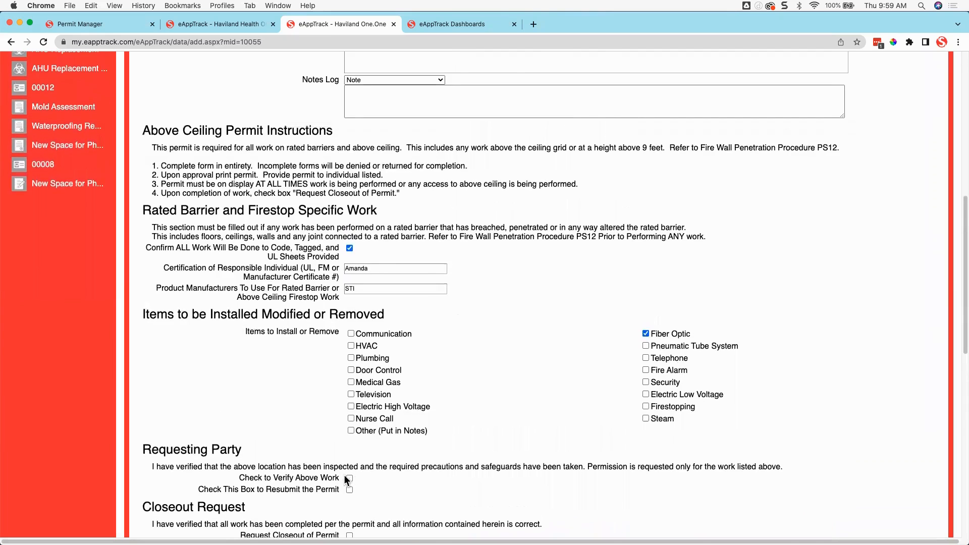
left_click(349, 478)
scroll(370, 466, "up", 10)
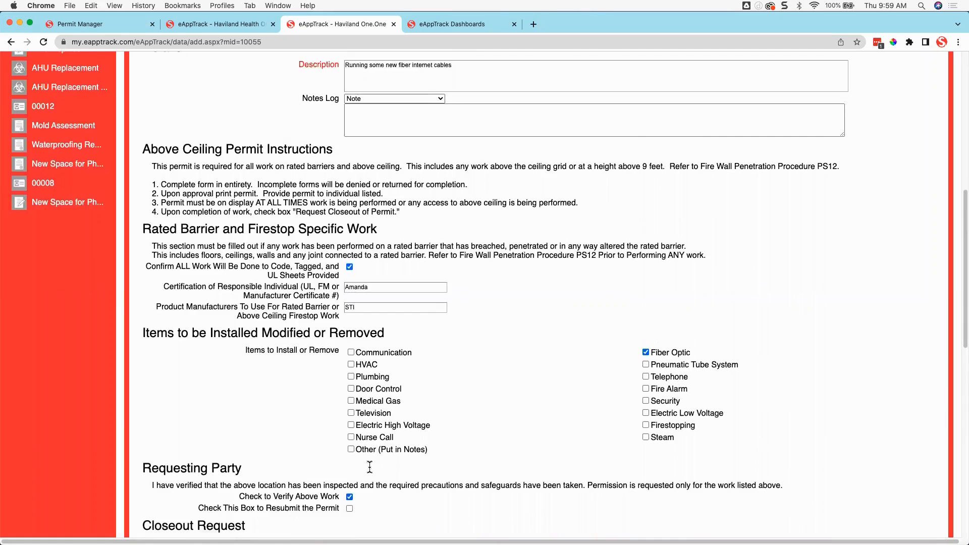
left_click(883, 110)
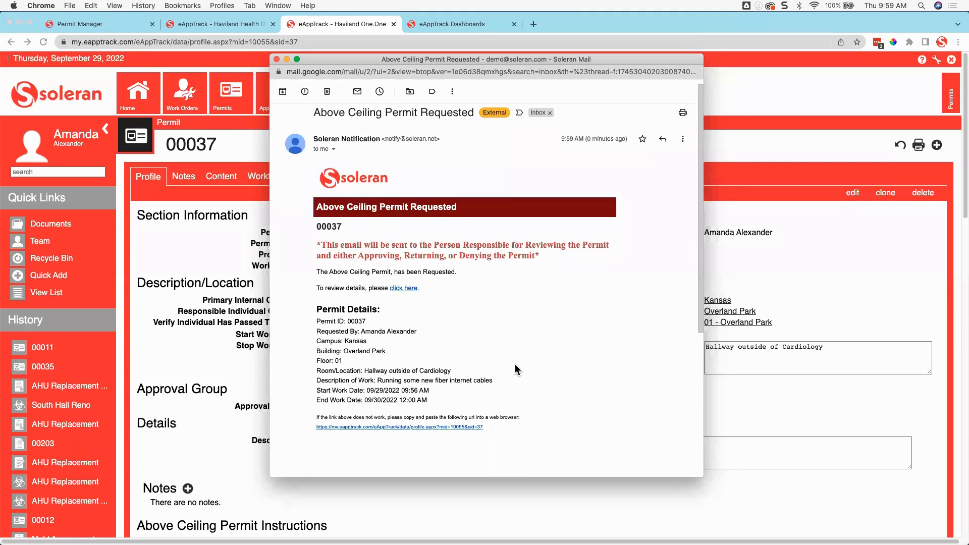
Review the "Above Ceiling Permit Requested" notification email through its end and close it
scroll(391, 317, "down", 3)
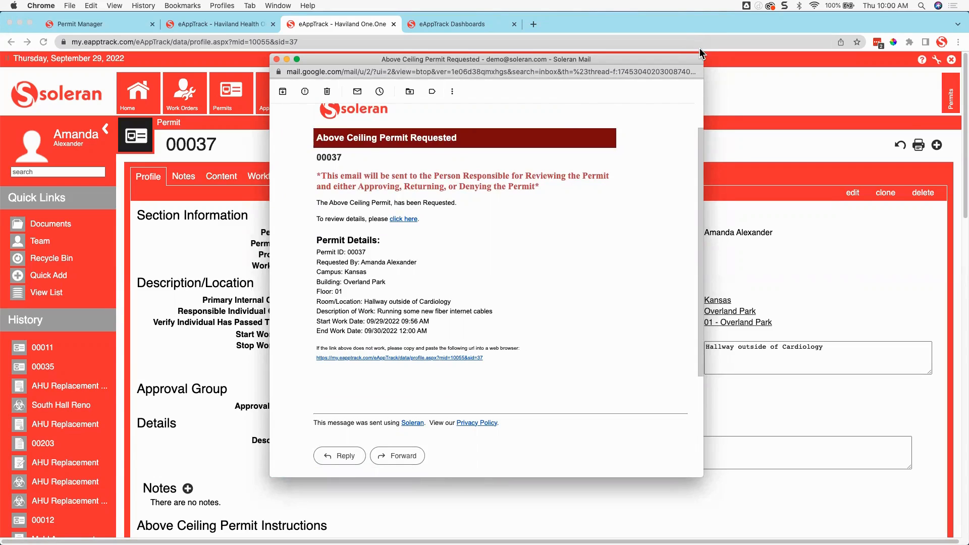
left_click(277, 60)
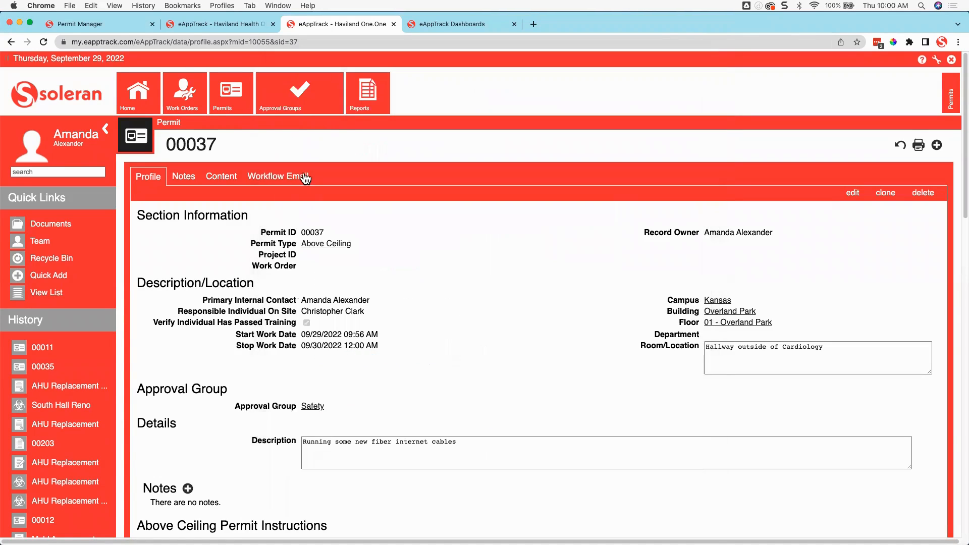
Edit the new permit, recording the approver's first name, approval date 09/29/2022, approval notes "Good to go" and permit status Approved
left_click(852, 195)
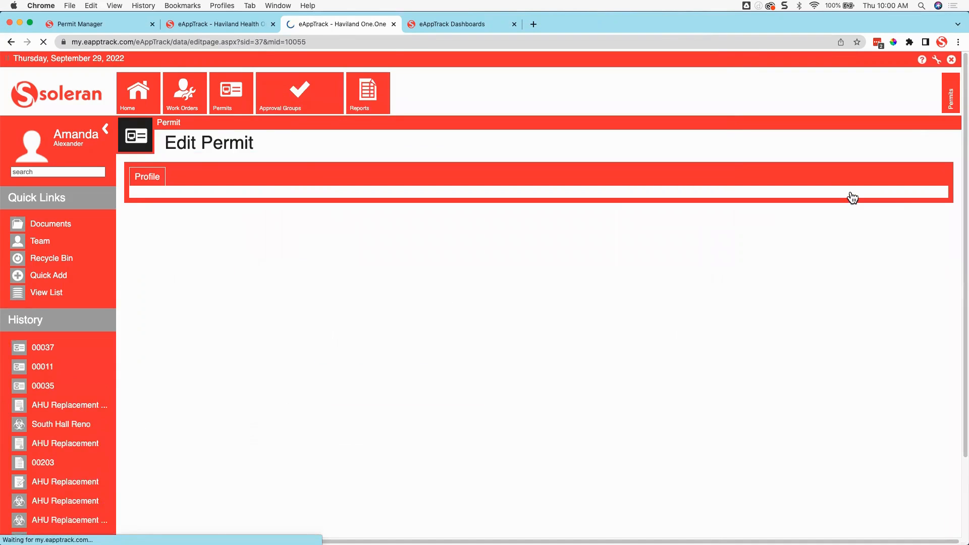
scroll(852, 197, "down", 2)
scroll(852, 198, "down", 15)
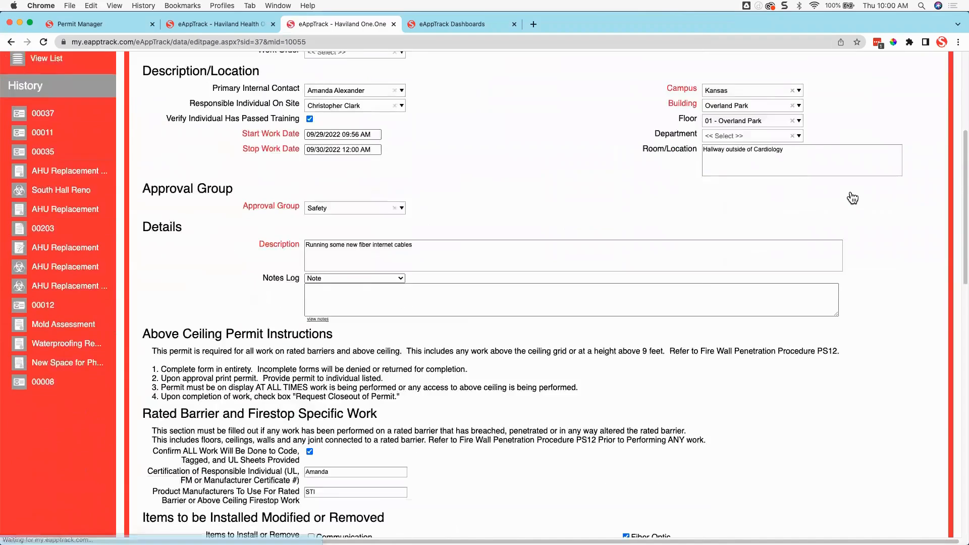
scroll(852, 198, "down", 4)
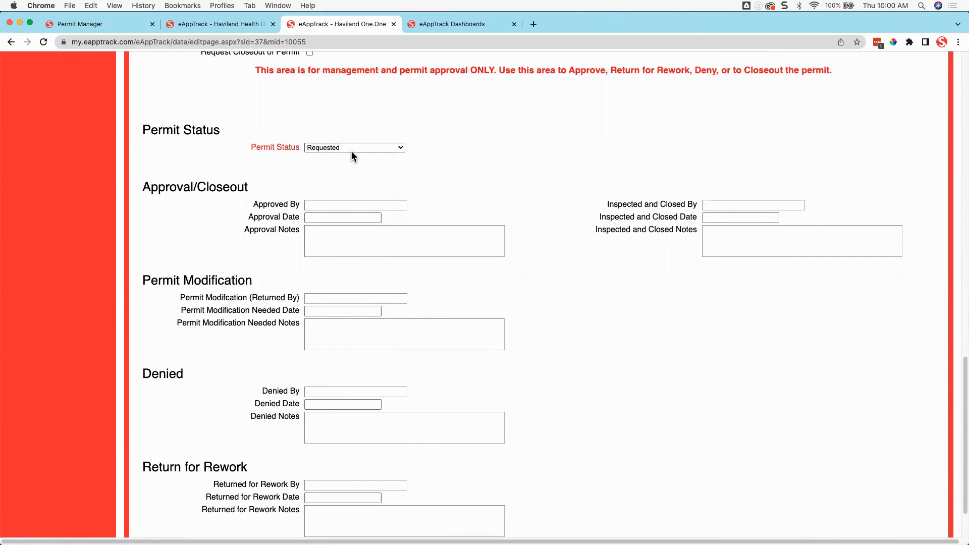
left_click(331, 205)
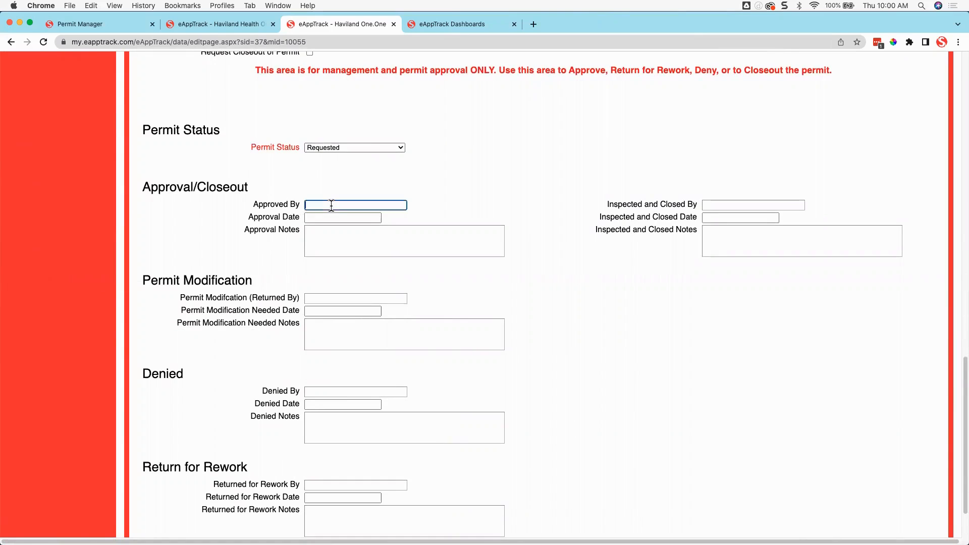
type("Taylor")
left_click(377, 218)
left_click(383, 309)
left_click(376, 236)
type("Good to go")
left_click(336, 146)
left_click(337, 153)
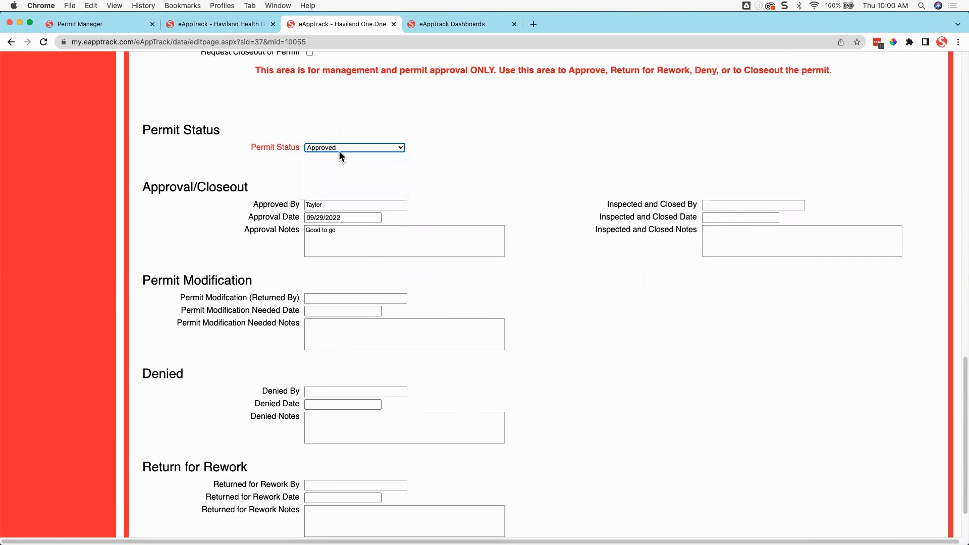
Change the permit status to Permit Modification Needed
left_click(341, 149)
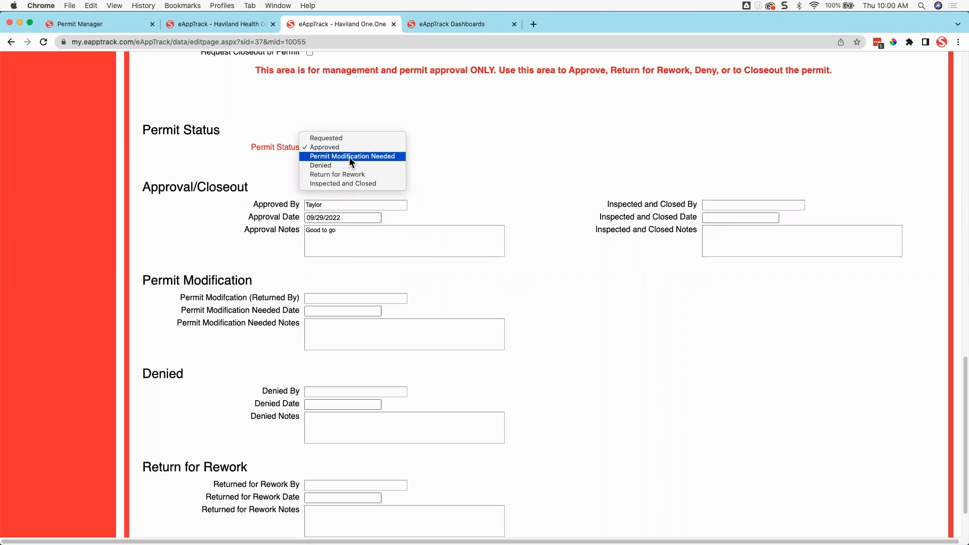
left_click(349, 156)
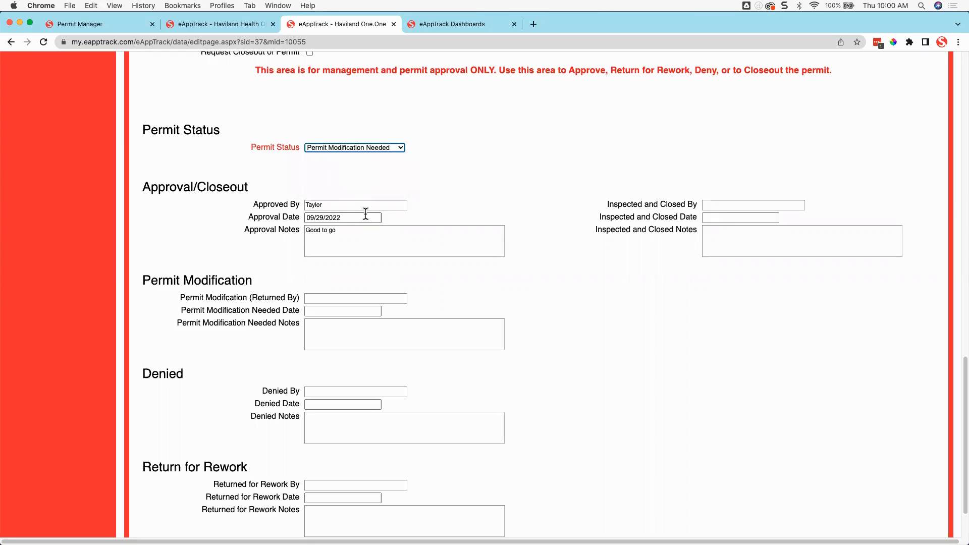
Examine the Approval/Closeout, Permit Modification and Denied sections of the permit
left_click_drag(353, 207, 283, 205)
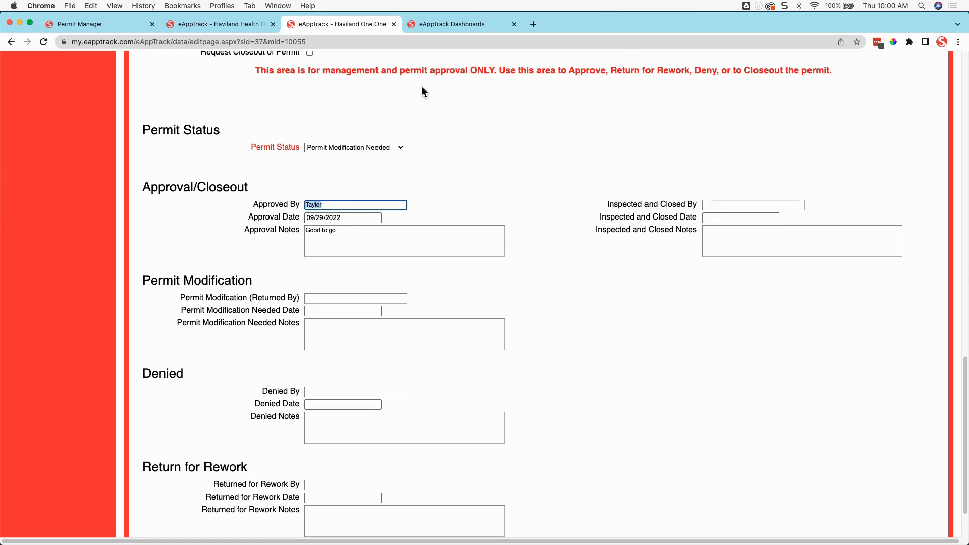
mouse_move(137, 267)
left_mouse_down()
mouse_move(253, 306)
mouse_move(531, 361)
left_mouse_up()
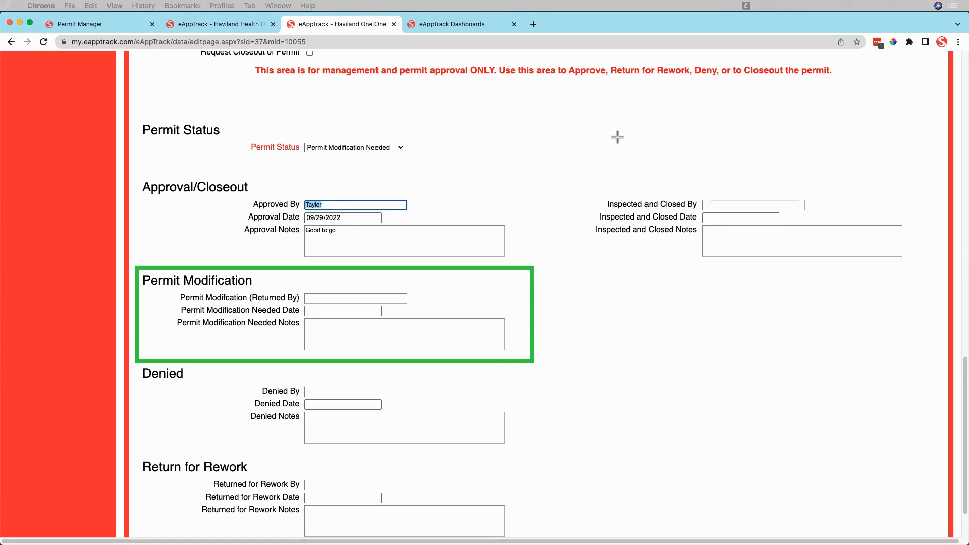
key("Escape")
mouse_move(134, 351)
left_mouse_down()
mouse_move(262, 479)
mouse_move(515, 450)
mouse_move(538, 458)
left_mouse_up()
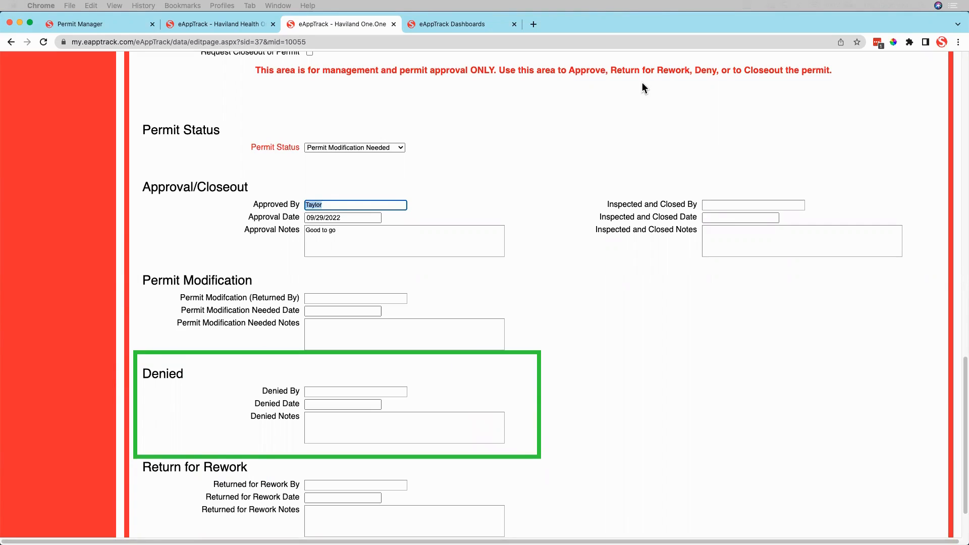
key("super+z")
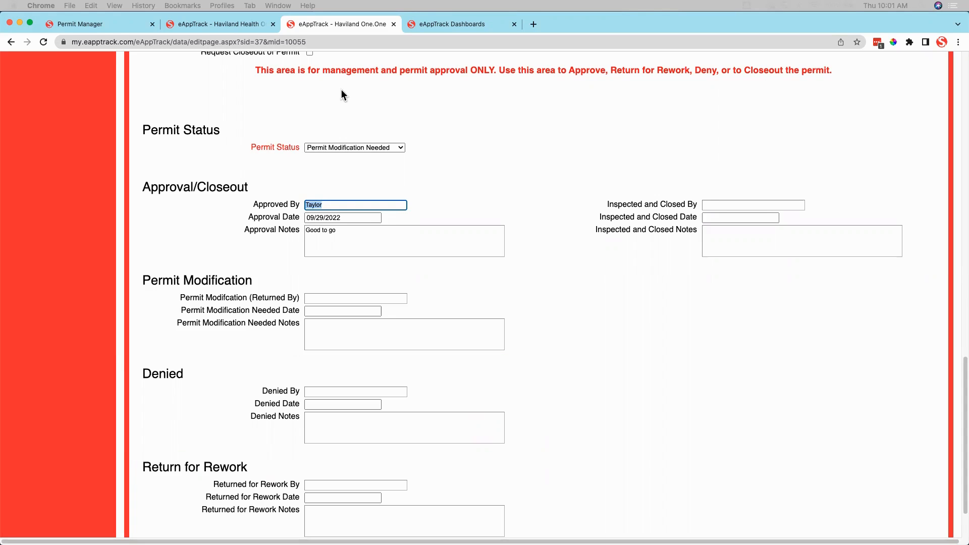
left_click(414, 255)
Submit the edited permit to save its approval details and status
scroll(414, 255, "up", 1)
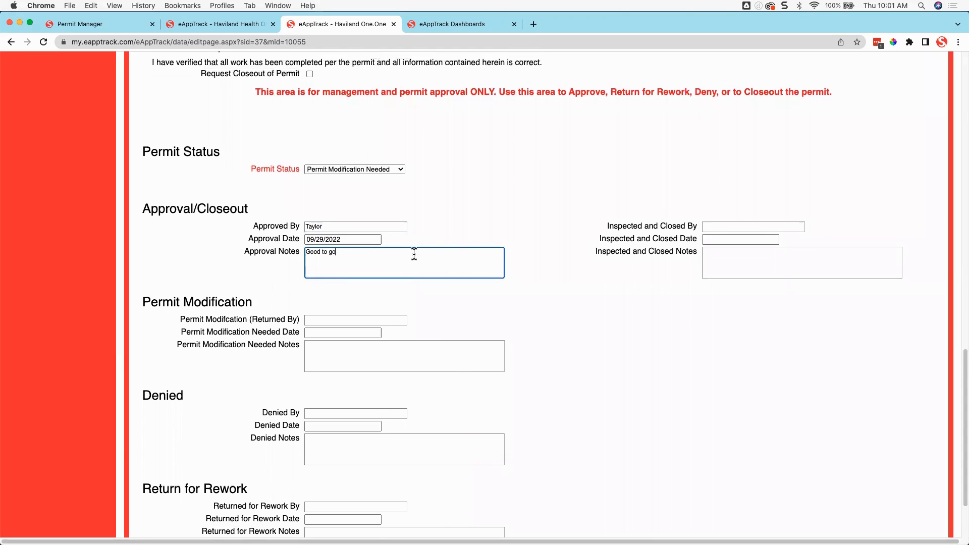
scroll(413, 255, "up", 15)
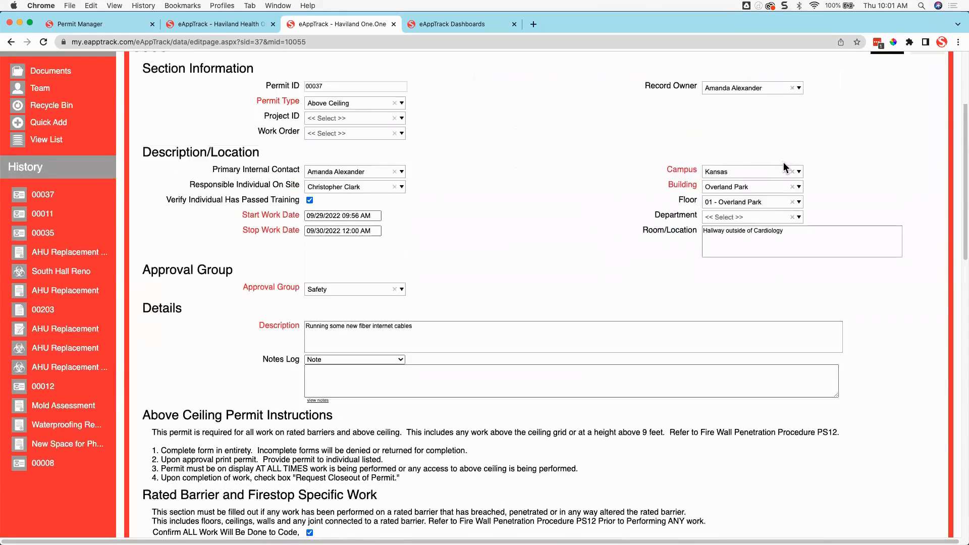
scroll(785, 168, "up", 4)
left_click(886, 101)
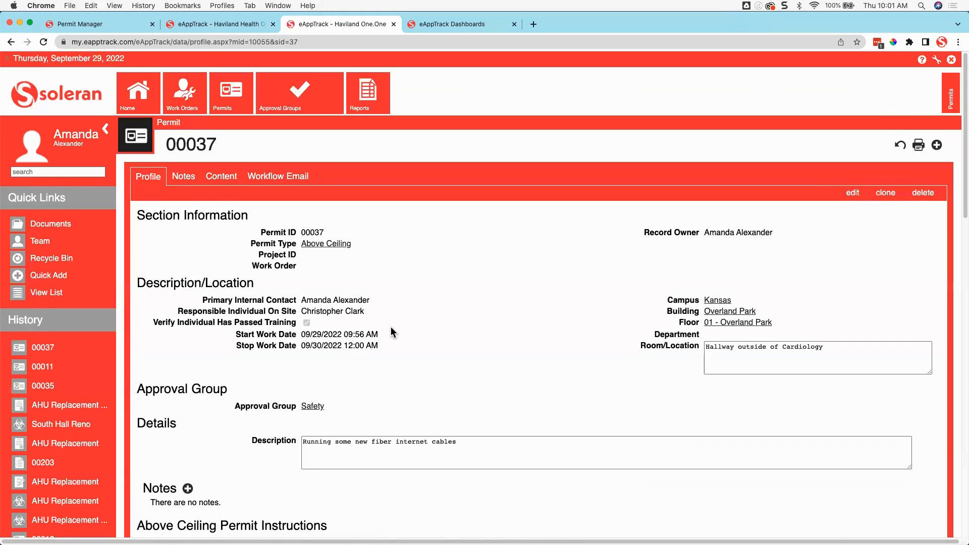
Review the "Above Ceiling Permit Approved" email with its permit details and PDF attachment, and close it
scroll(393, 332, "down", 1)
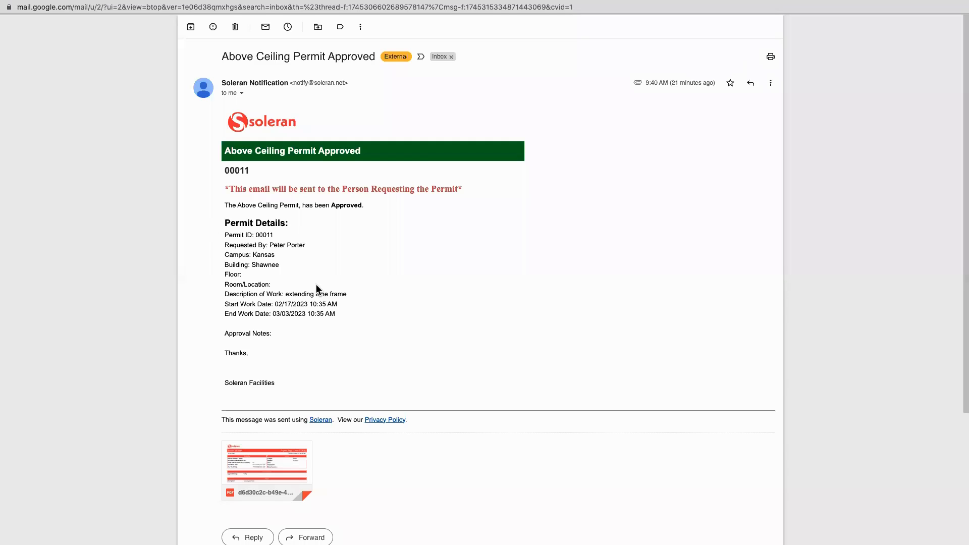
scroll(316, 284, "down", 1)
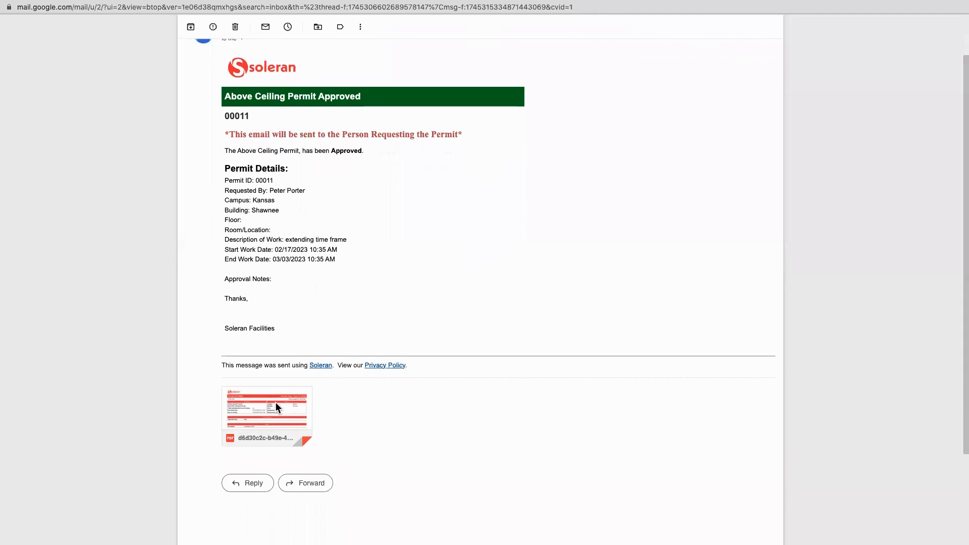
mouse_move(270, 401)
mouse_move(35, 23)
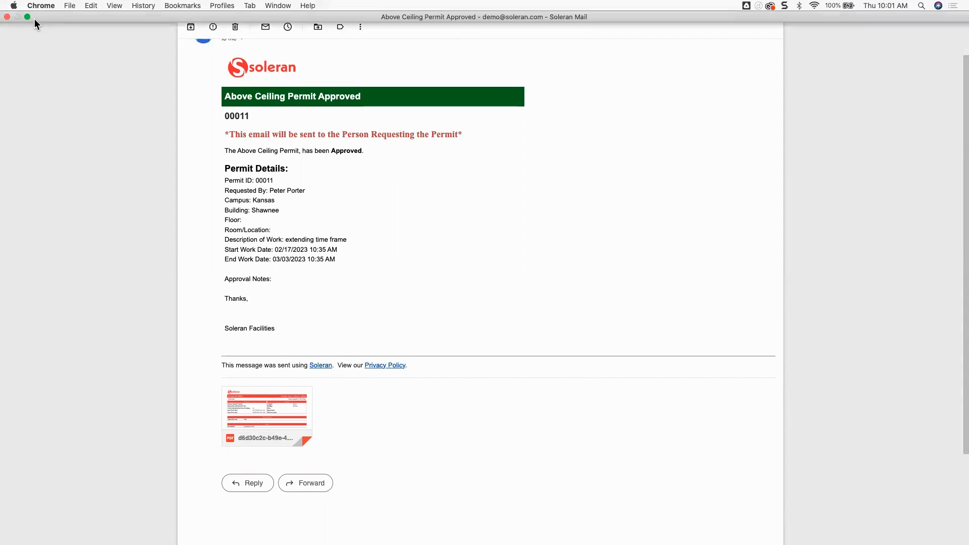
left_click(7, 17)
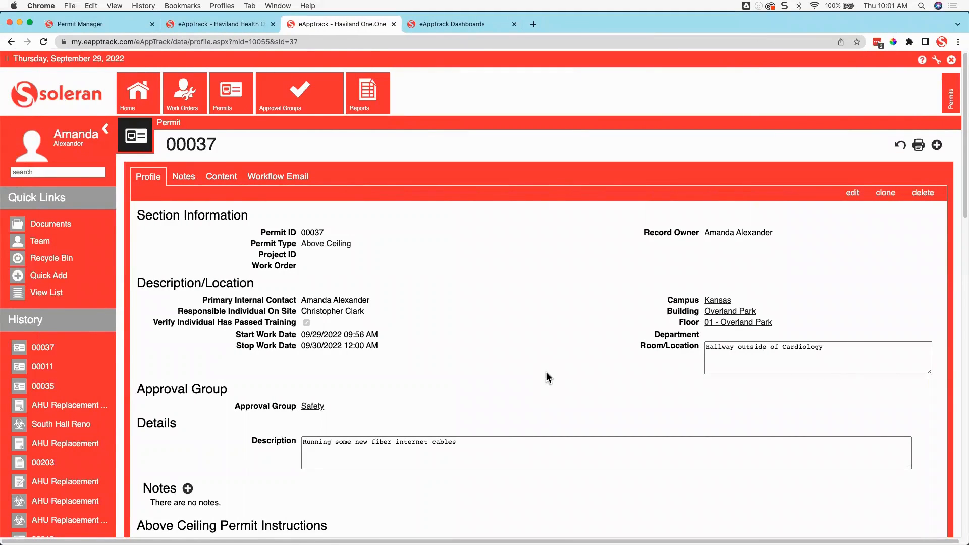
Look over the saved permit's profile from its section information to the items to be installed
scroll(546, 377, "down", 5)
scroll(546, 373, "down", 3)
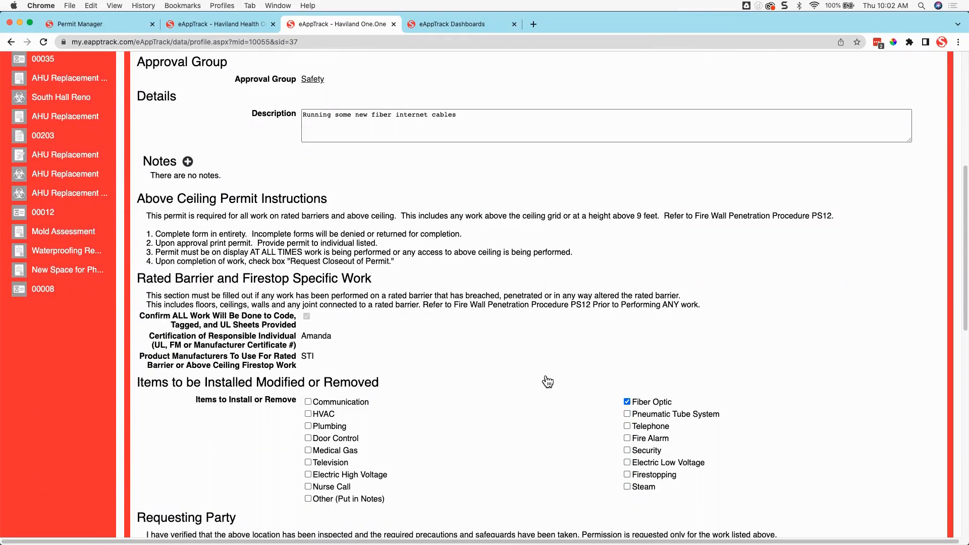
scroll(547, 382, "up", 5)
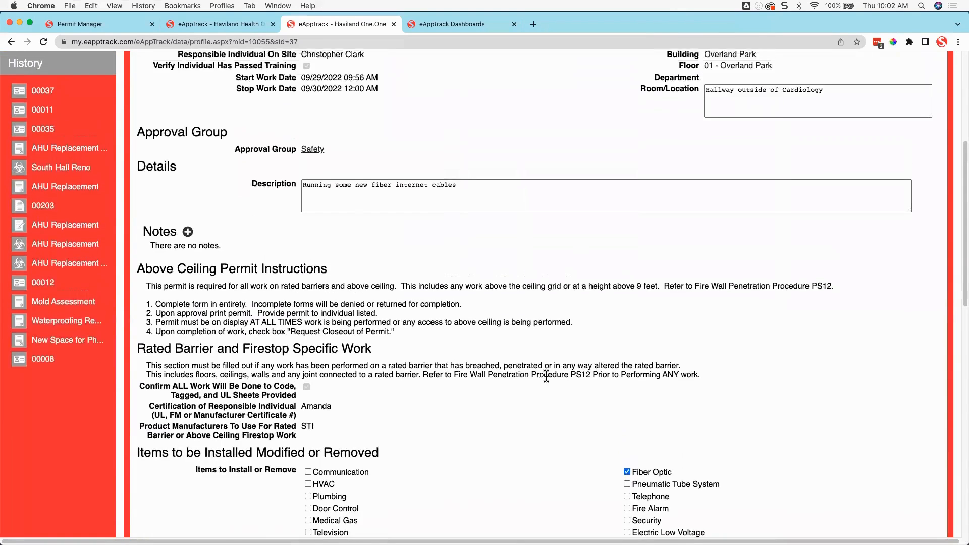
scroll(546, 382, "up", 1)
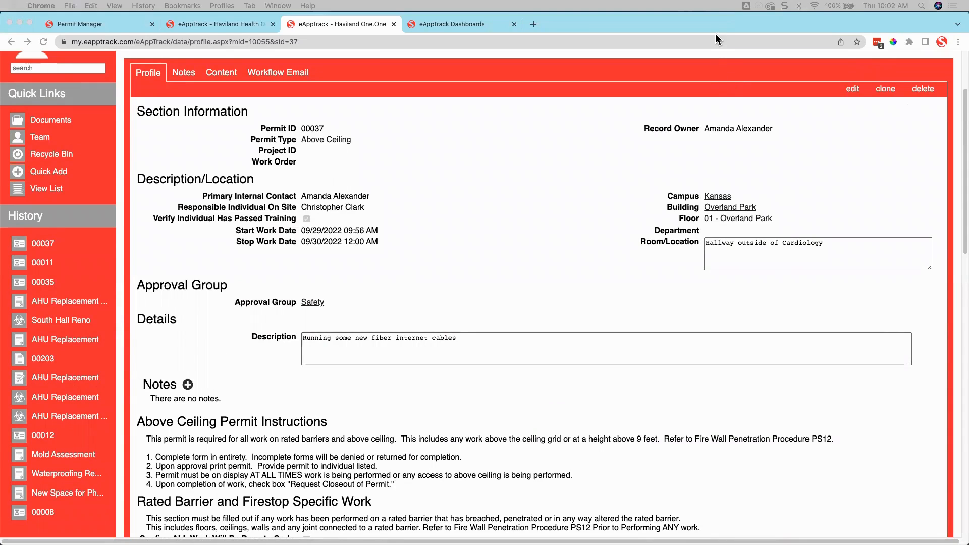
left_click(724, 65)
scroll(705, 178, "up", 3)
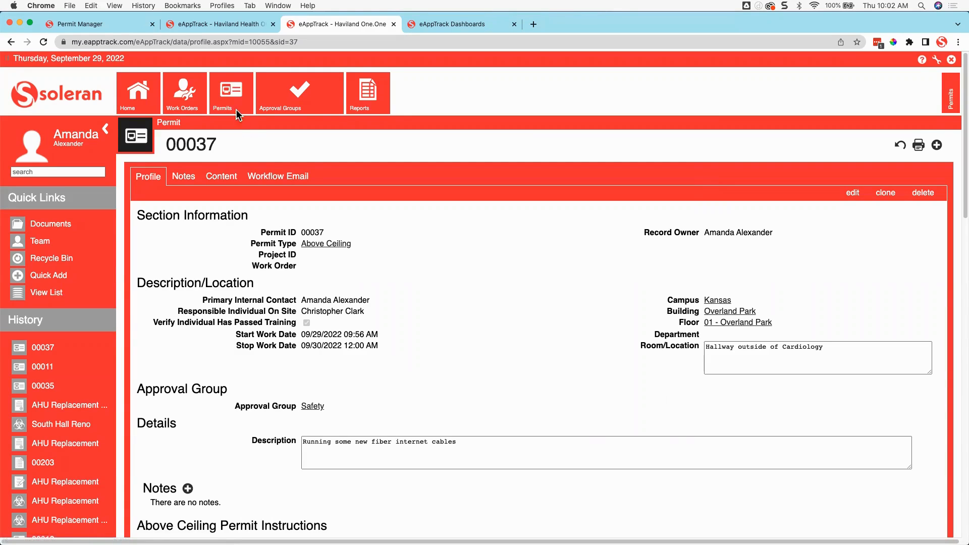
Open the Hallway outside of Cardiology permit for editing from the My Approved Permits view and mark Request Closeout of Permit
left_click(231, 96)
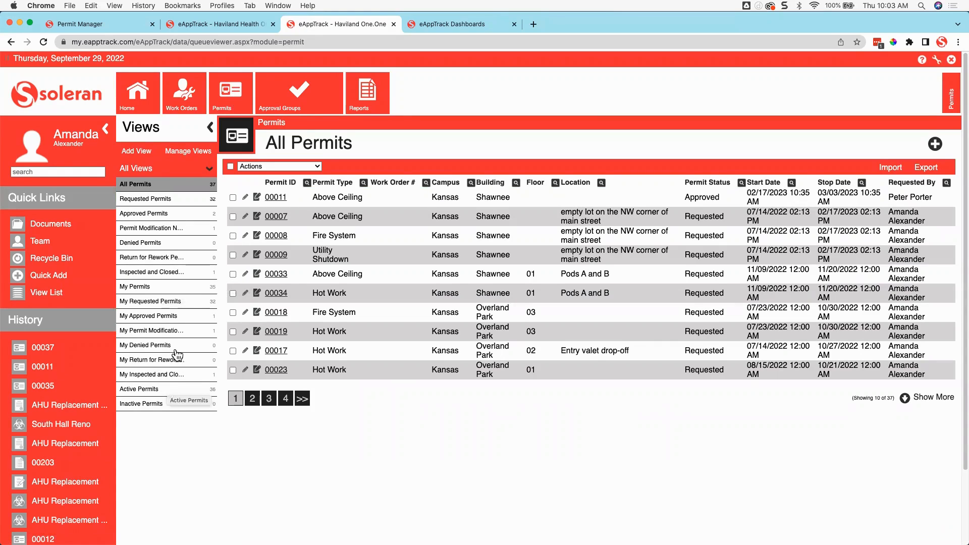
left_click(185, 316)
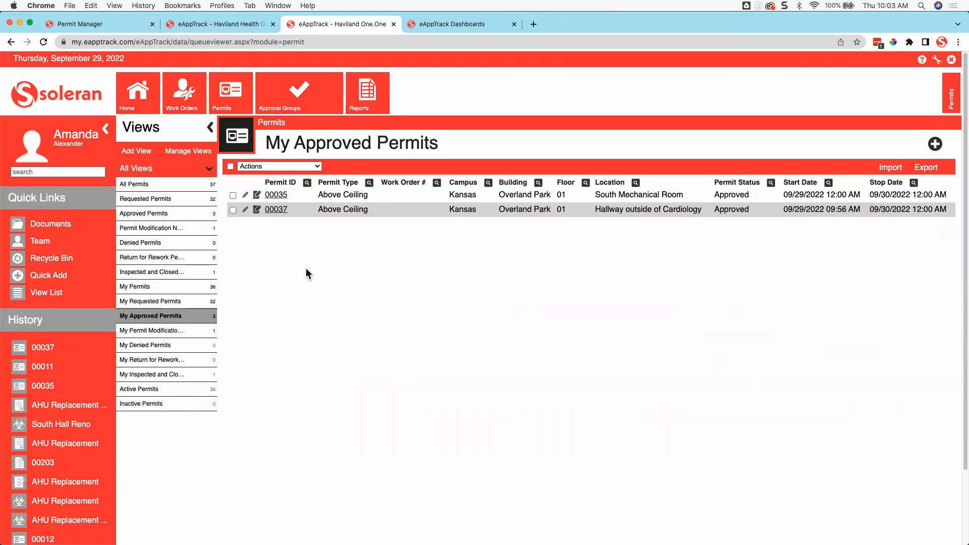
left_click(257, 209)
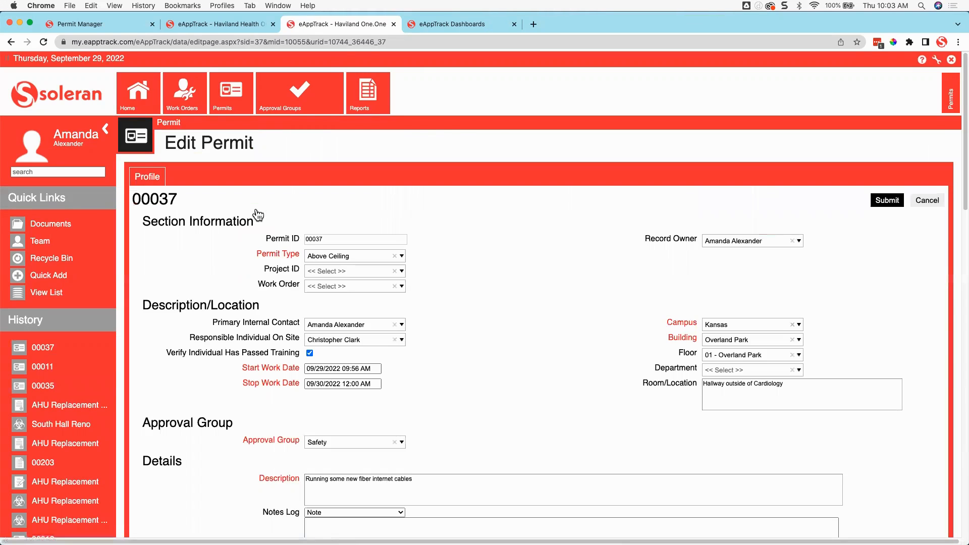
scroll(258, 215, "down", 5)
scroll(257, 215, "down", 5)
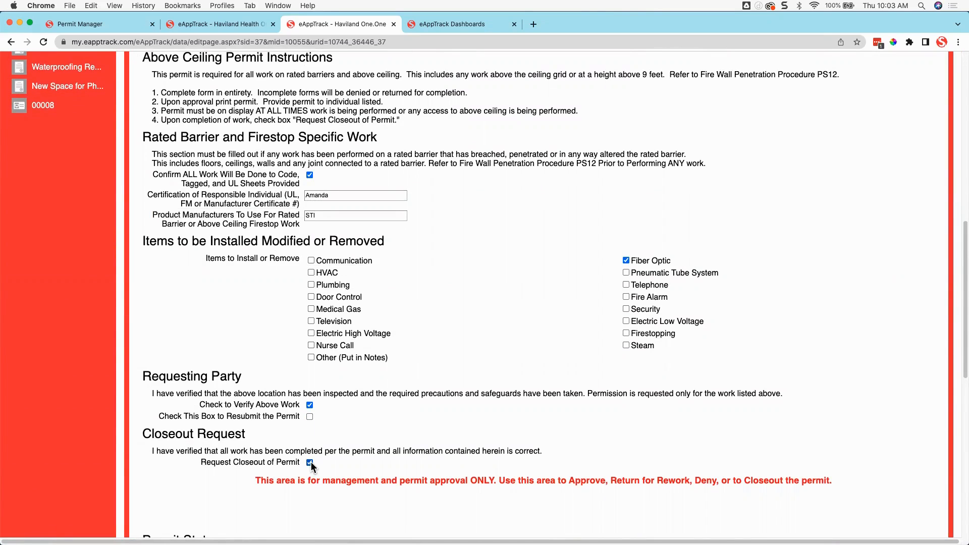
Check the Stop Work Date in the permit's Description/Location section
scroll(454, 434, "up", 4)
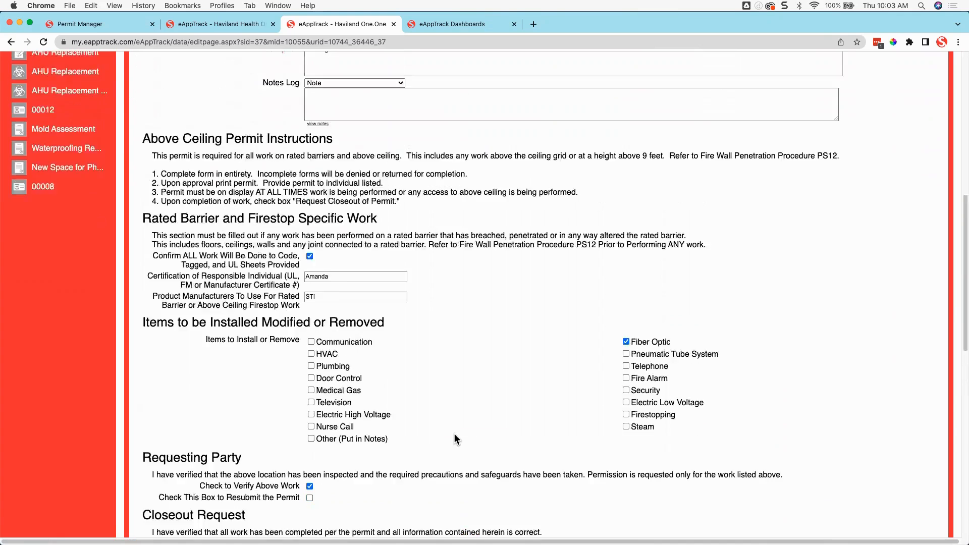
scroll(454, 434, "up", 5)
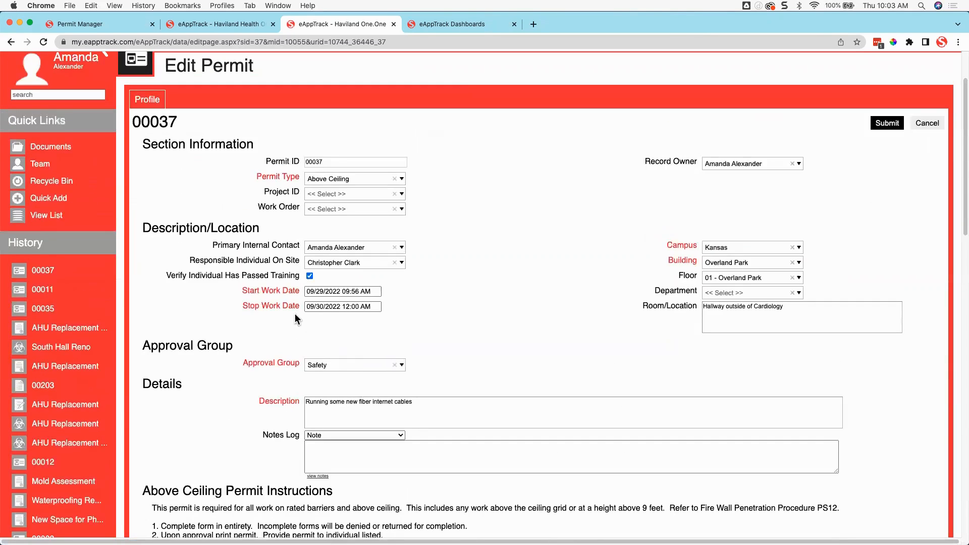
left_click_drag(243, 306, 395, 307)
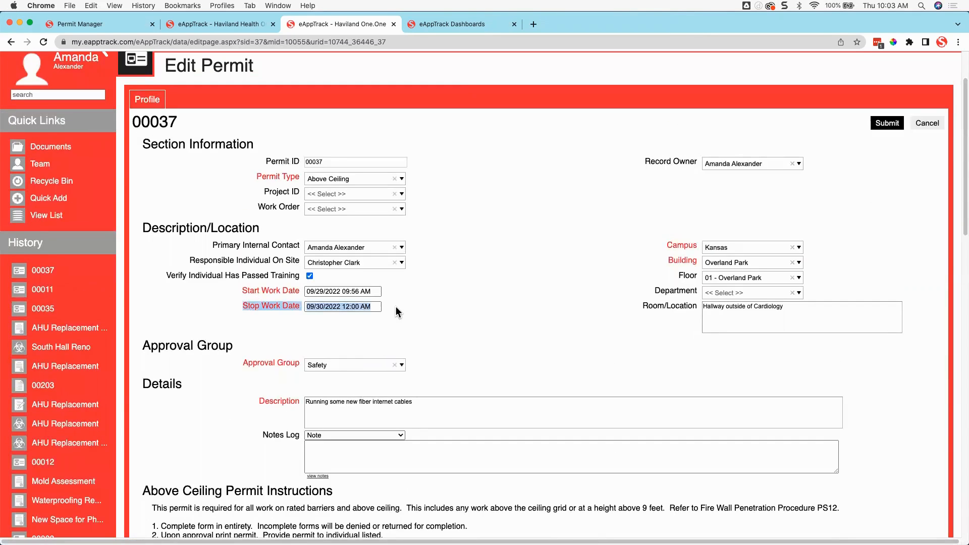
left_click(619, 322)
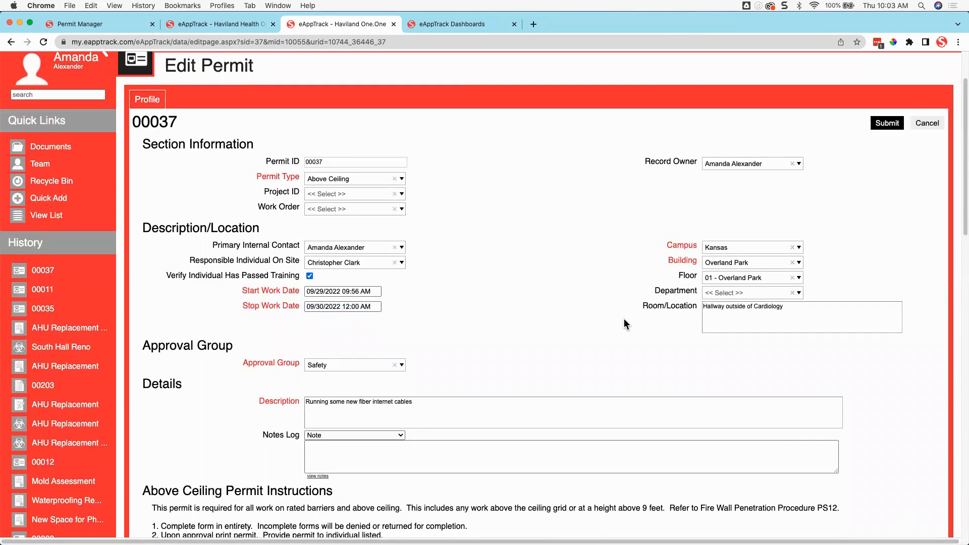
Submit the permit with its closeout request and reopen it for editing
scroll(881, 163, "up", 2)
left_click(883, 167)
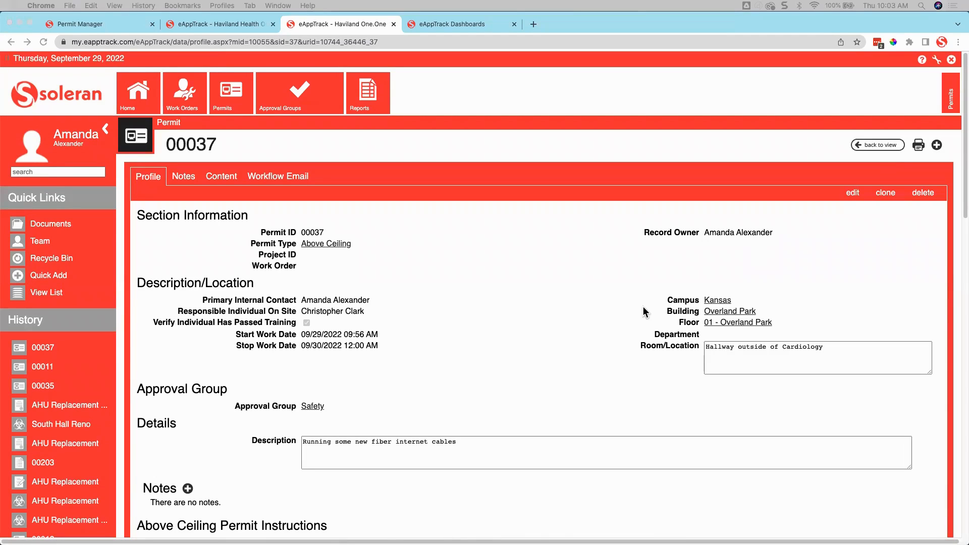
scroll(666, 244, "down", 1)
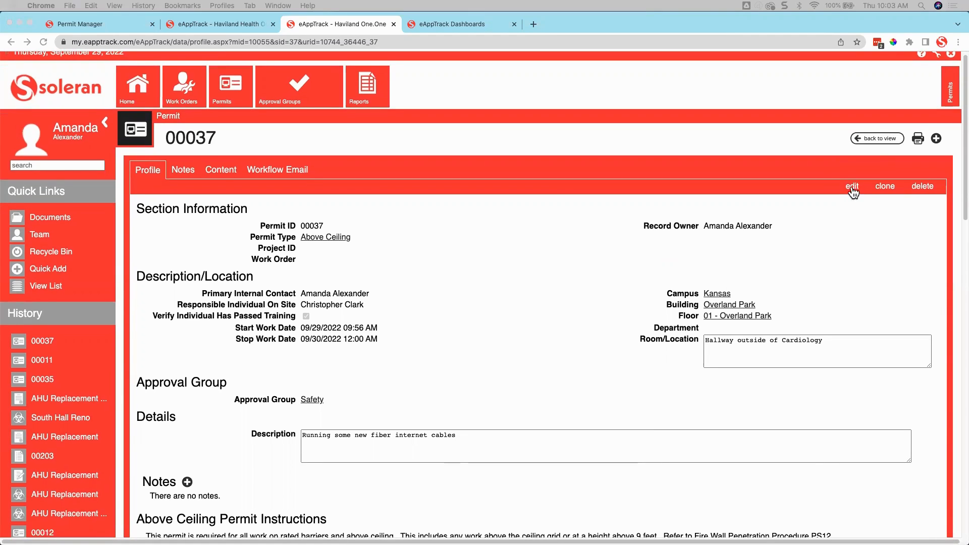
left_click(852, 188)
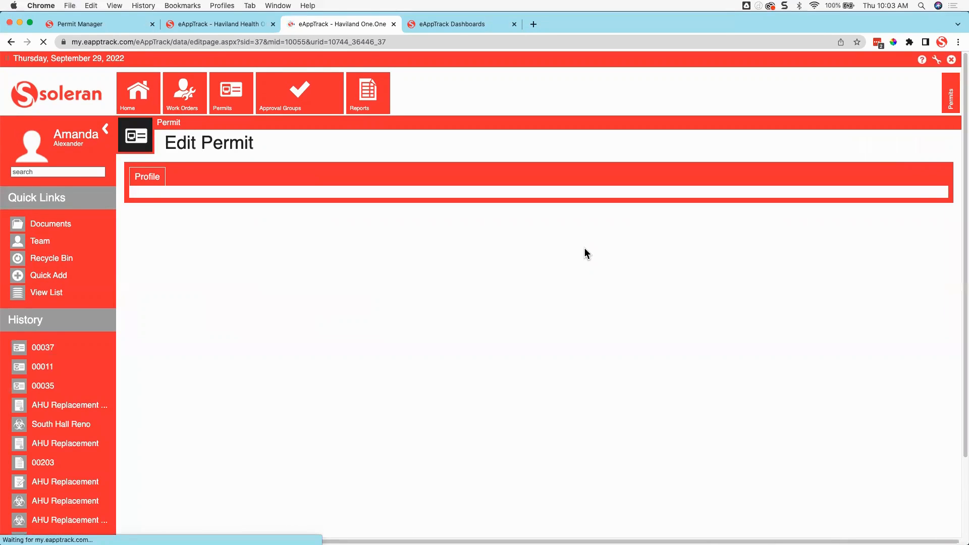
Examine the Return for Rework section and the Inspected and Closed fields of the Approval/Closeout section
scroll(584, 248, "down", 15)
scroll(585, 249, "down", 8)
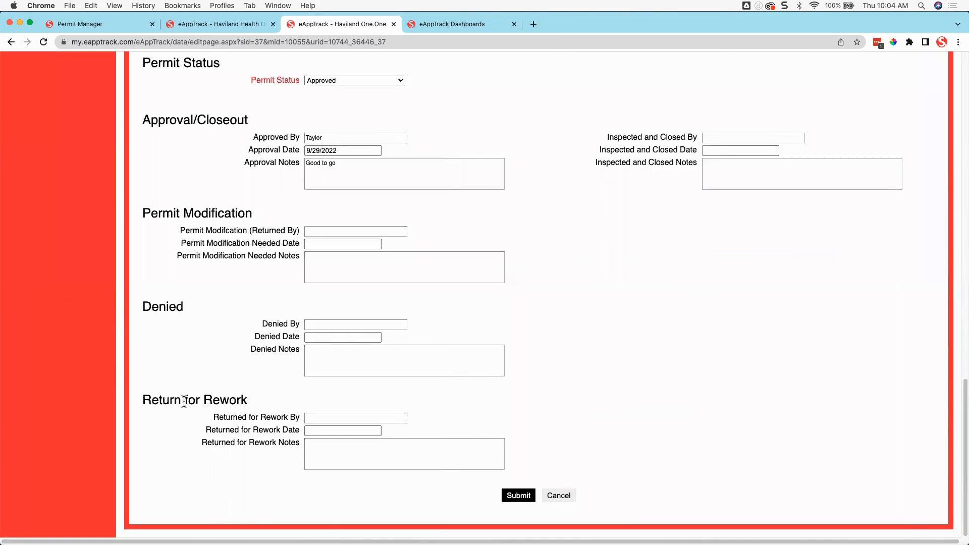
left_click_drag(141, 405, 411, 460)
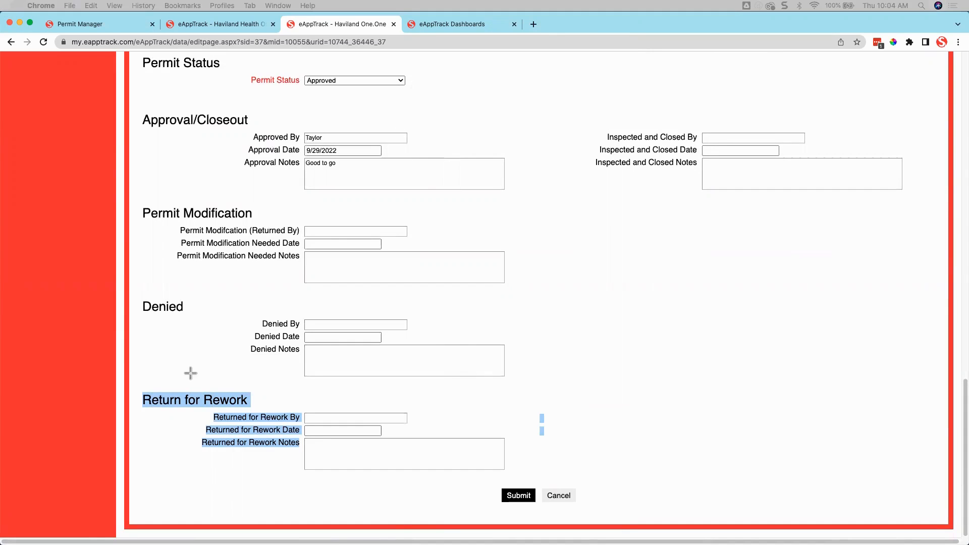
left_click_drag(134, 383, 494, 487)
left_click_drag(561, 479, 564, 481)
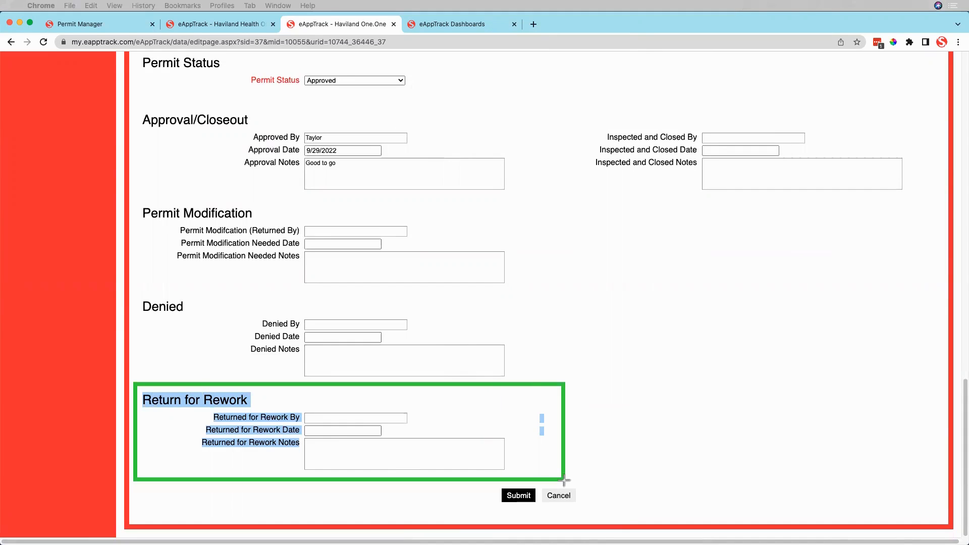
left_click_drag(581, 124, 641, 146)
mouse_move(808, 196)
left_mouse_down()
mouse_move(951, 199)
mouse_move(933, 203)
left_mouse_up()
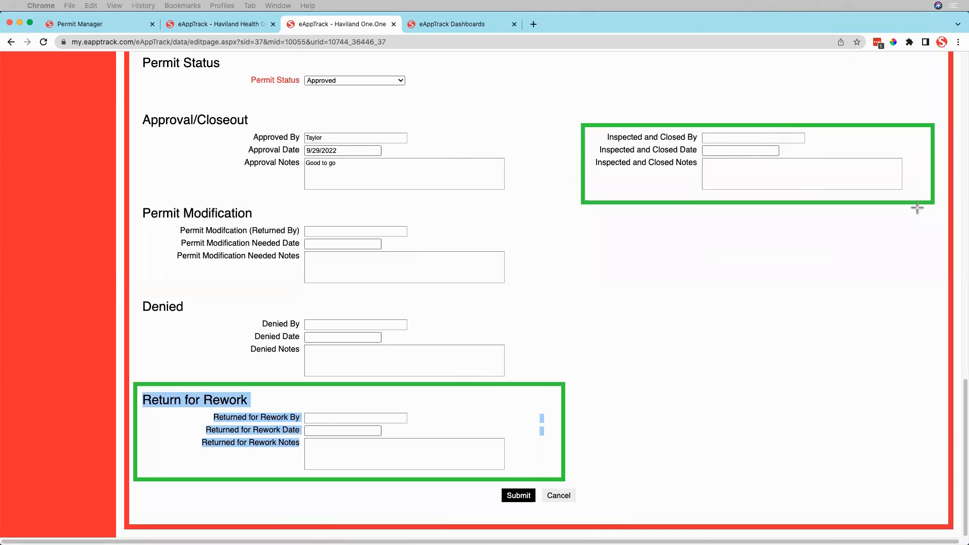
key("Delete")
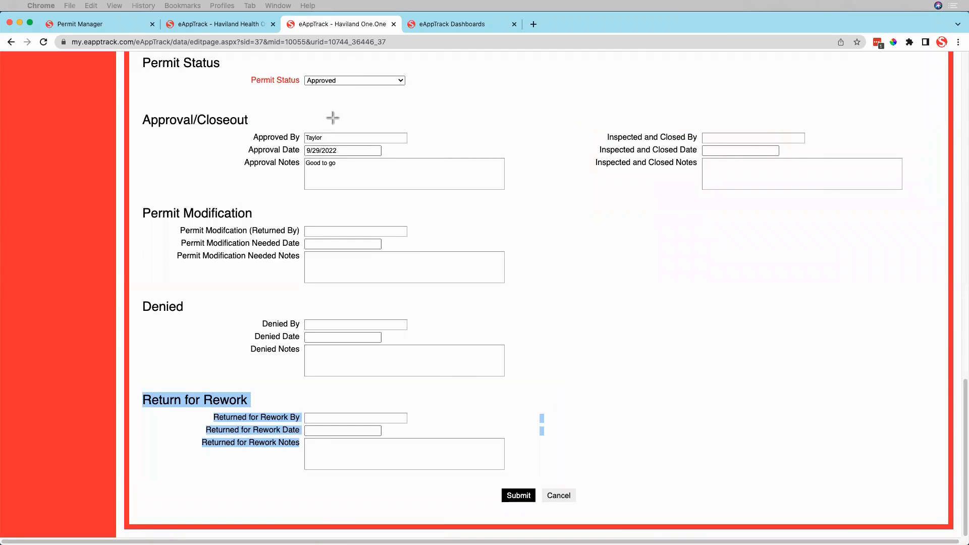
Enter the inspector's name, the Inspected and Closed Date 9/30/2022 and the notes "All is goo", and submit the permit
scroll(676, 154, "up", 2)
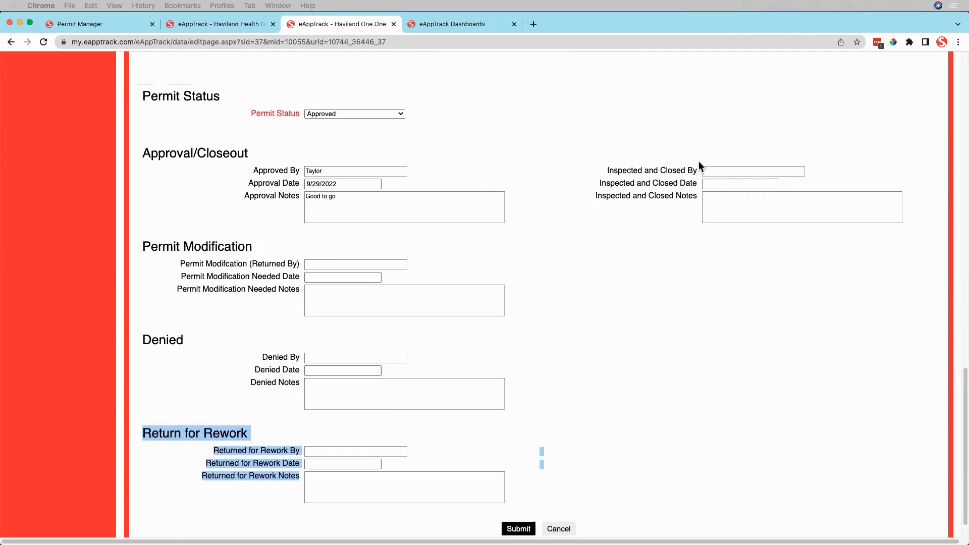
left_click(726, 171)
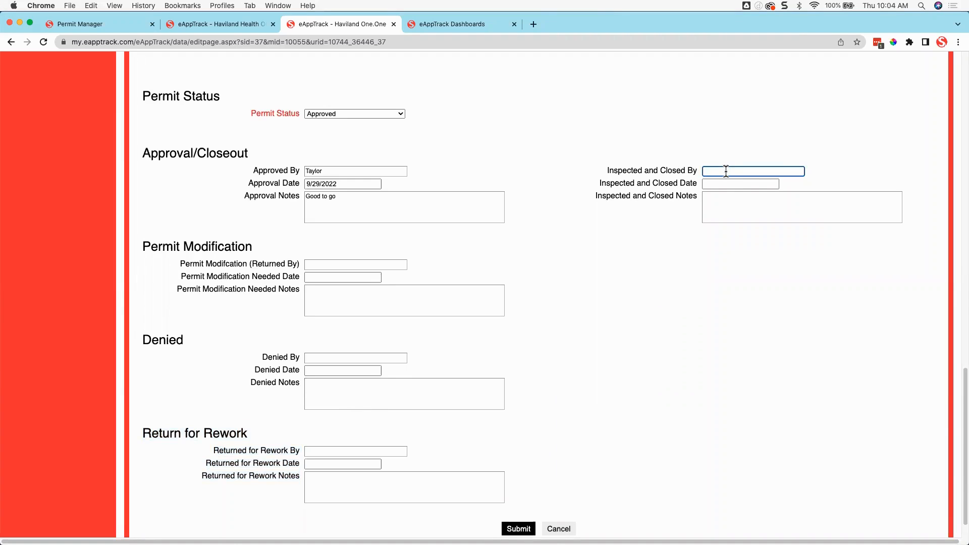
type("Amanda")
left_click(760, 183)
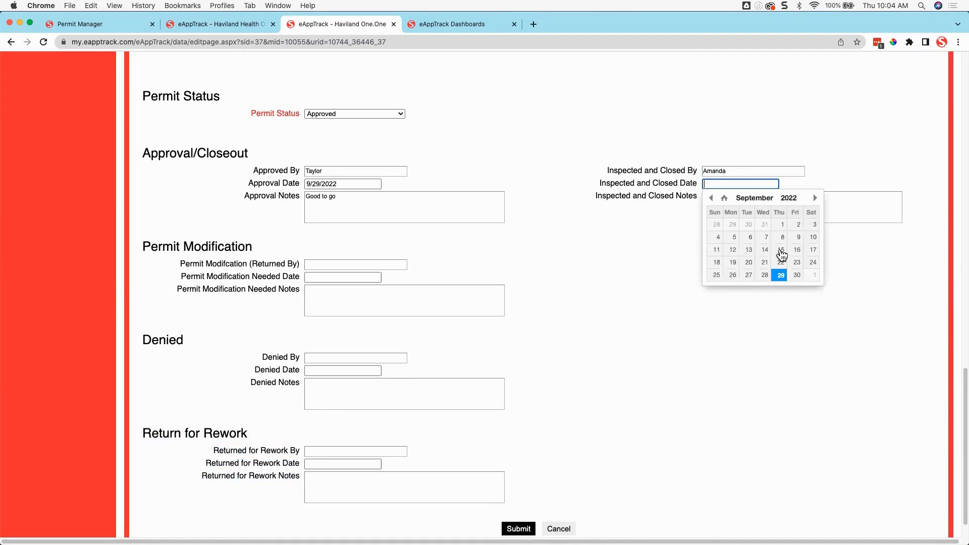
left_click(796, 275)
left_click(724, 201)
type("All is goo")
left_click(518, 529)
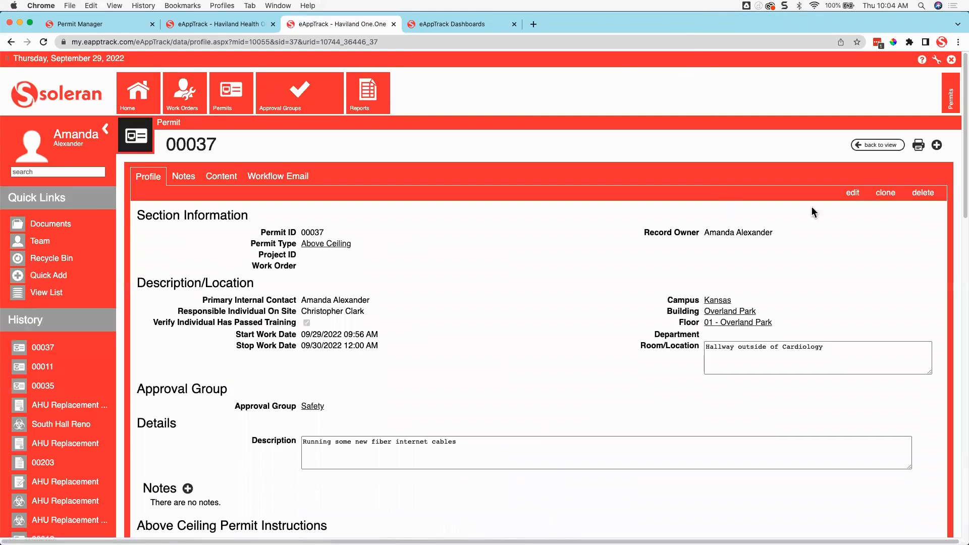
Reopen the permit for editing, set its Permit Status to Inspected and Closed, and submit it
left_click(852, 192)
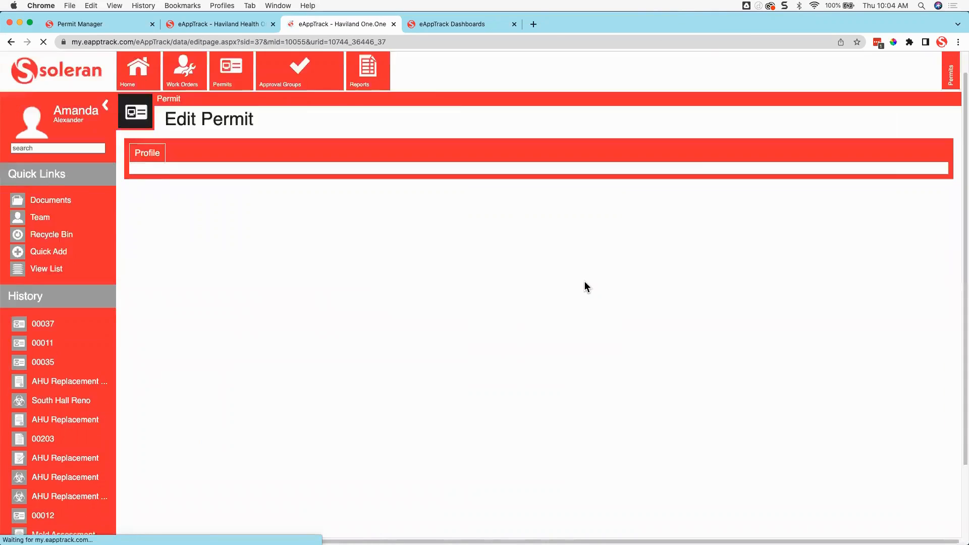
scroll(423, 295, "down", 13)
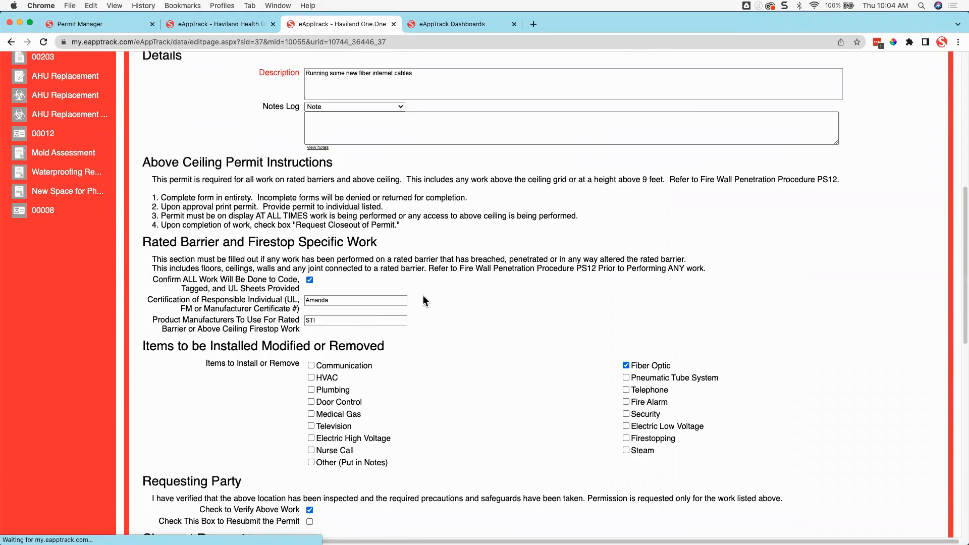
left_click(393, 265)
left_click(392, 301)
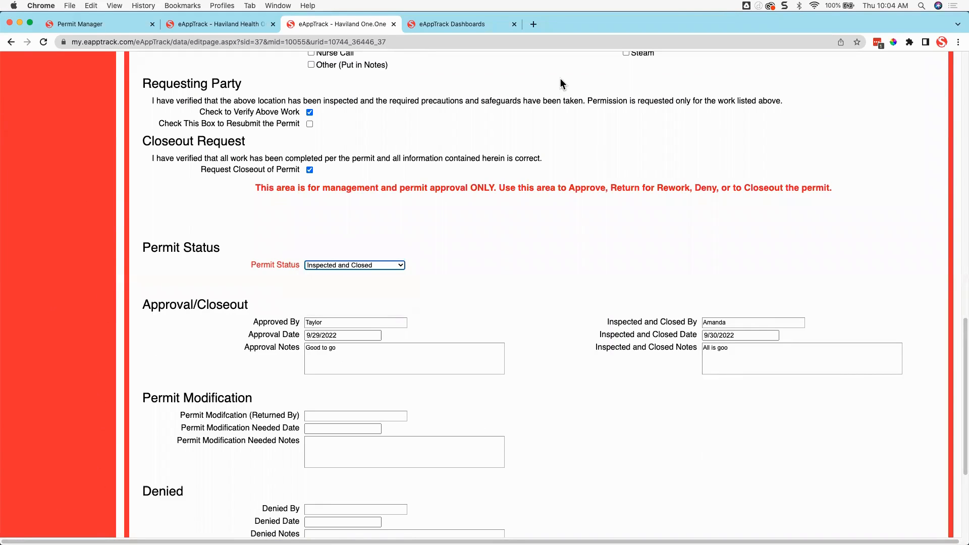
scroll(818, 211, "up", 6)
scroll(817, 211, "up", 10)
left_click(878, 200)
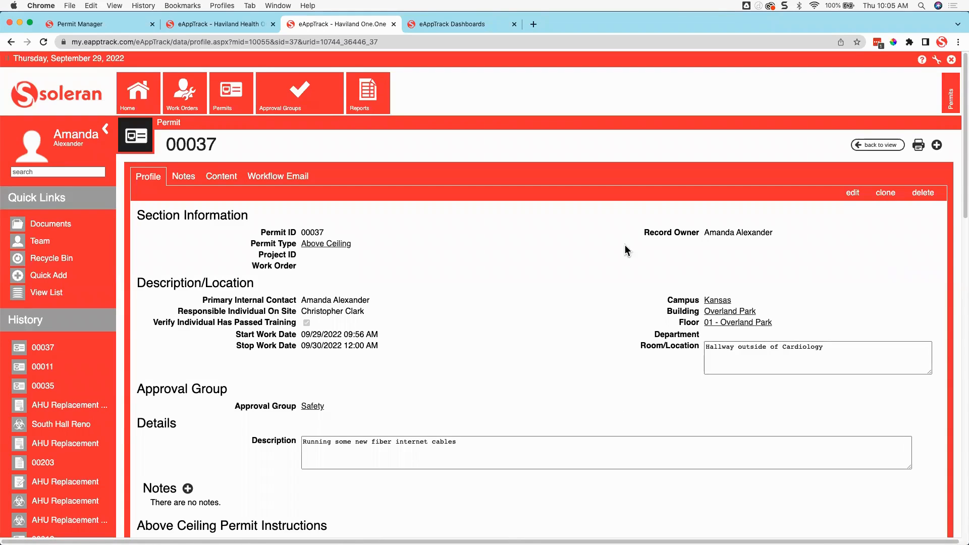
Start a new permit record and look over its blank form down to the Approval/Closeout section
left_click(936, 147)
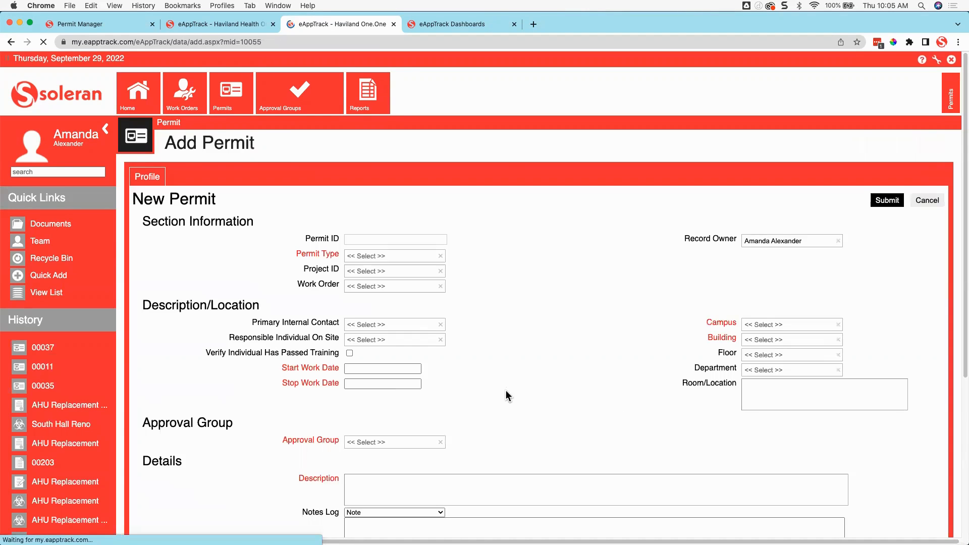
scroll(546, 254, "down", 3)
scroll(546, 254, "down", 5)
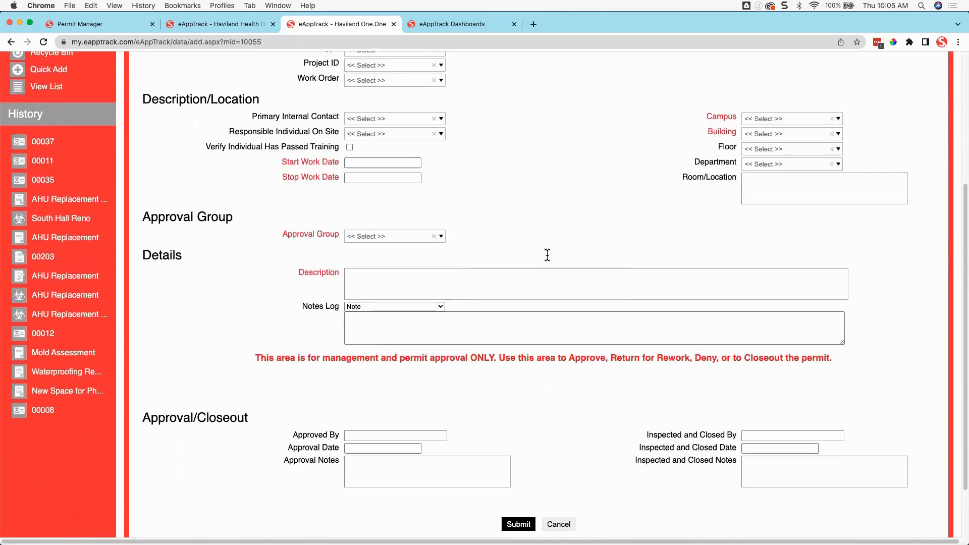
scroll(543, 254, "up", 6)
scroll(543, 255, "up", 2)
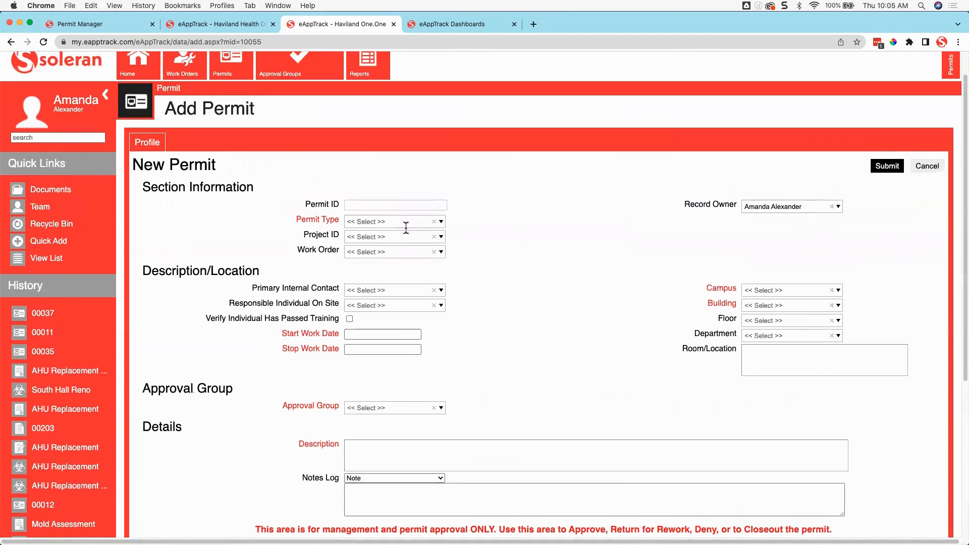
Set the Permit Type to Confined Space and review its hazard, entry requirement, rescue plan and requesting party fields
left_click(398, 221)
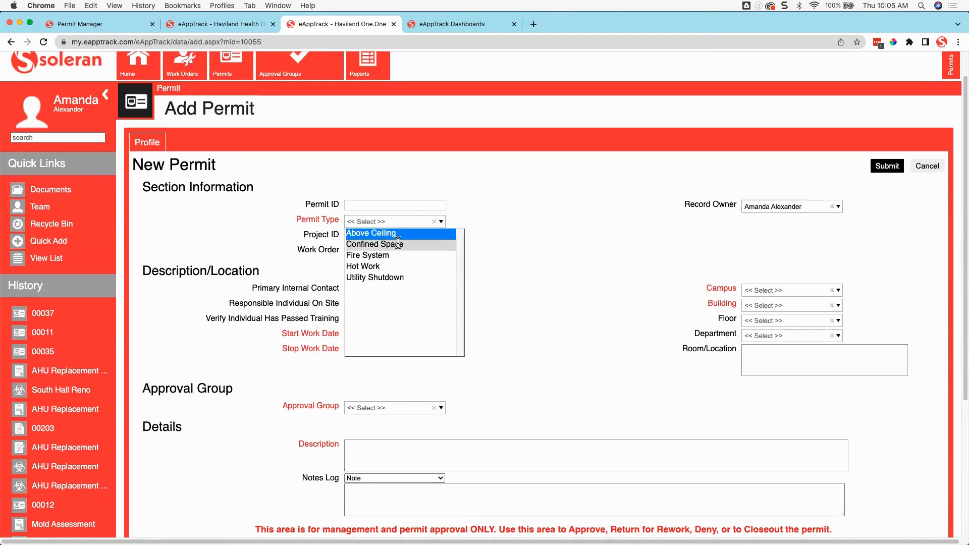
left_click(397, 244)
scroll(398, 250, "down", 12)
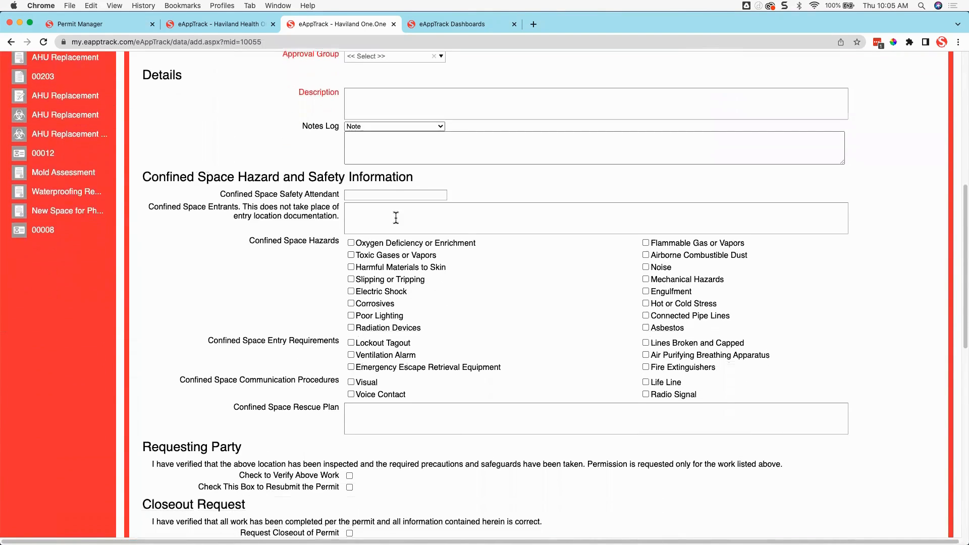
scroll(254, 126, "down", 2)
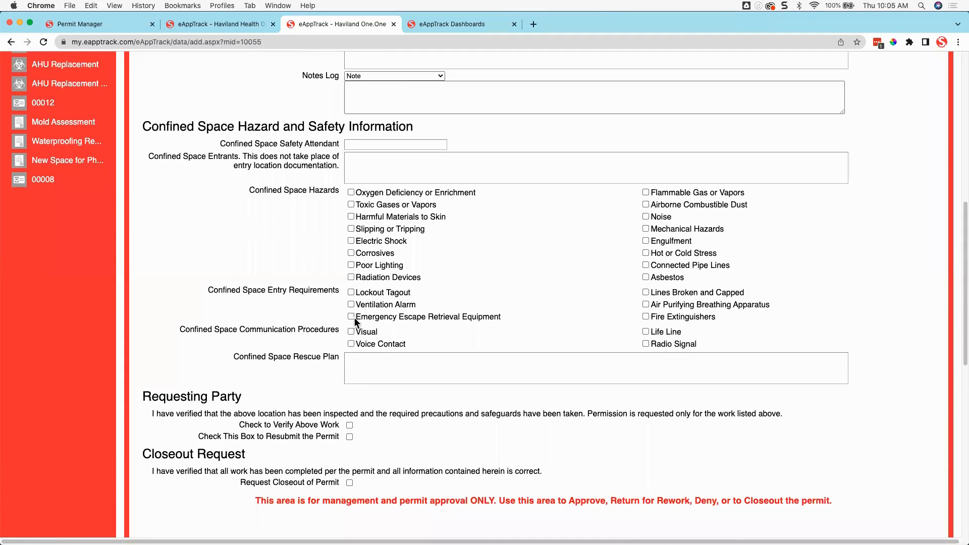
scroll(365, 321, "down", 3)
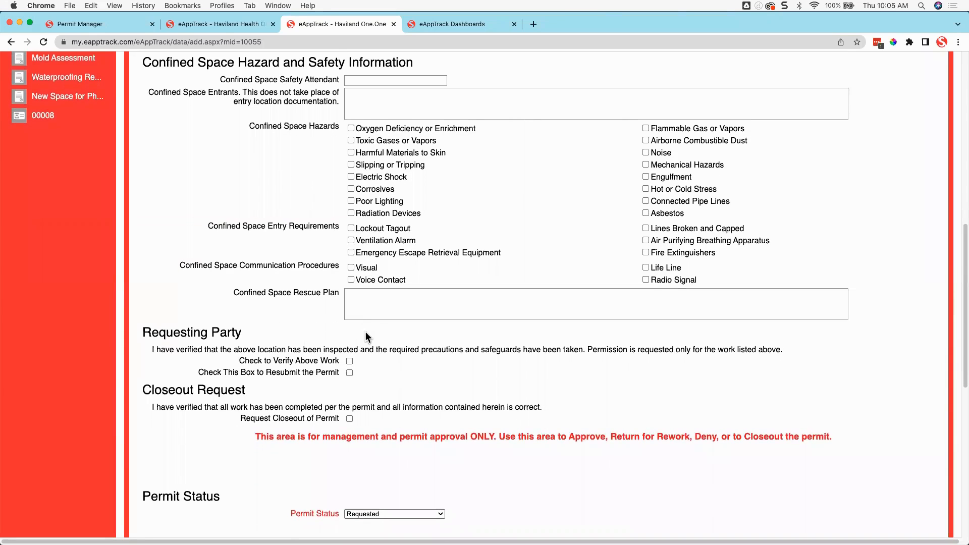
triple_click(273, 357)
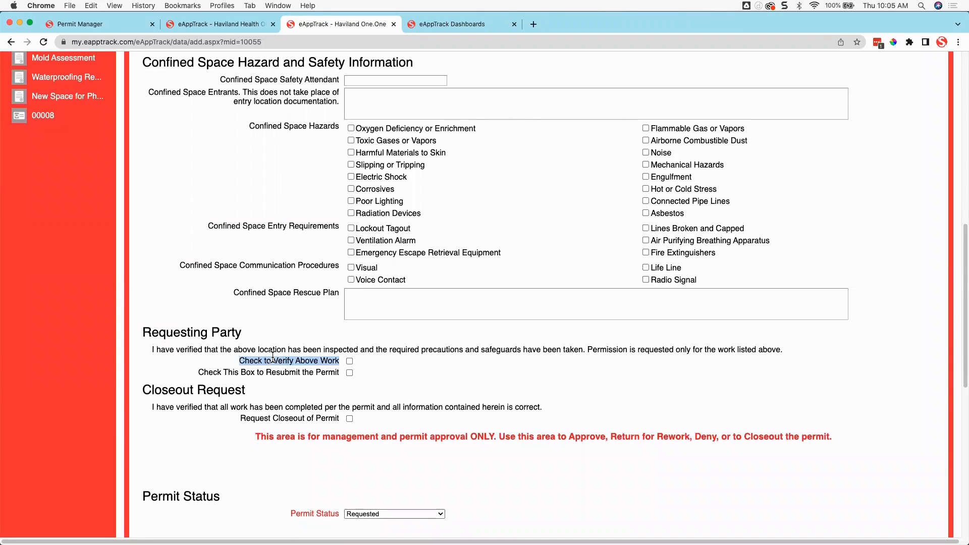
scroll(273, 356, "up", 10)
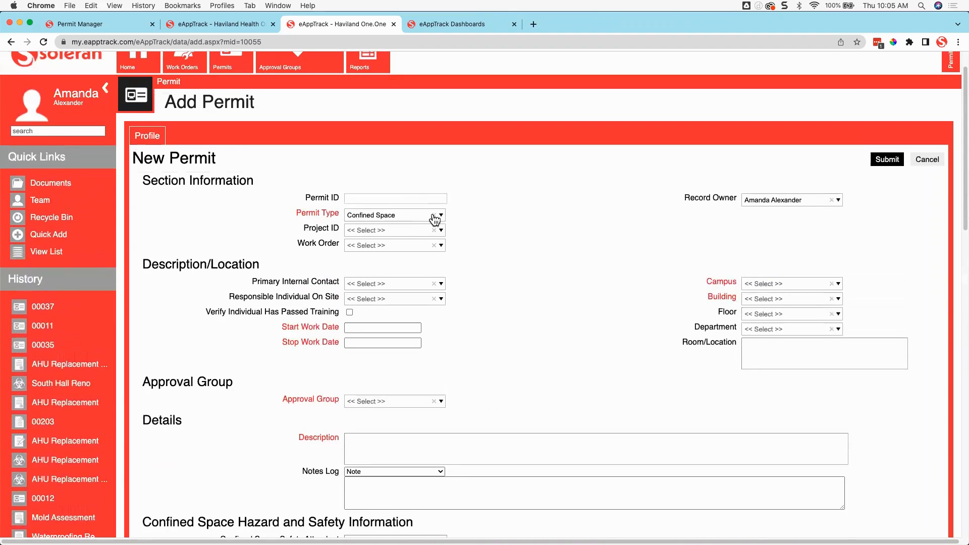
Change the Permit Type to Fire System and review its instructions, off line duration, impairment and closeout request fields
left_click(434, 216)
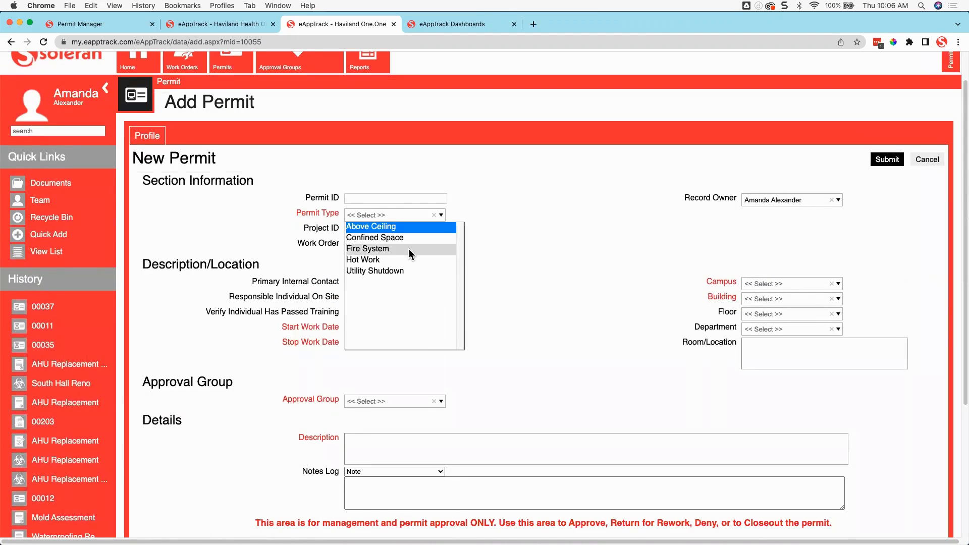
left_click(409, 249)
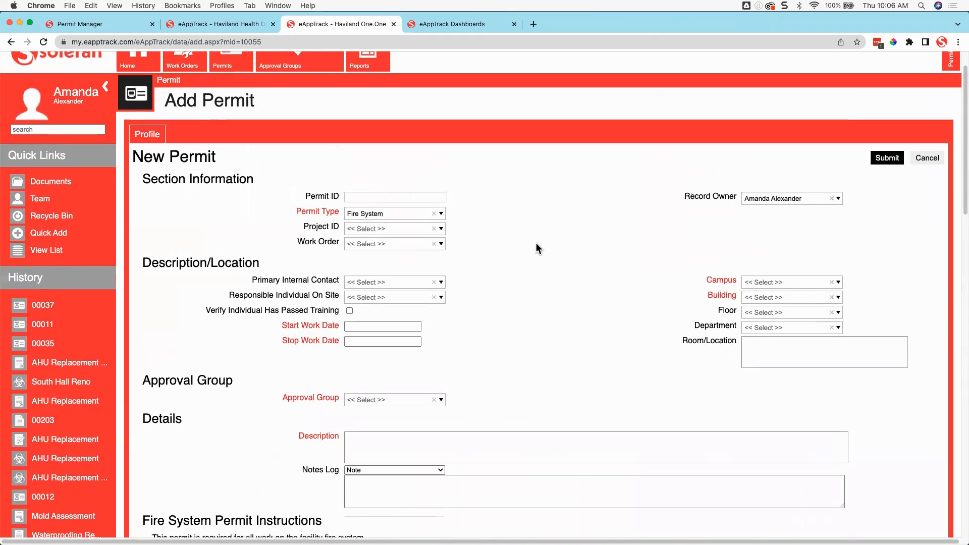
scroll(535, 243, "down", 3)
scroll(536, 243, "down", 6)
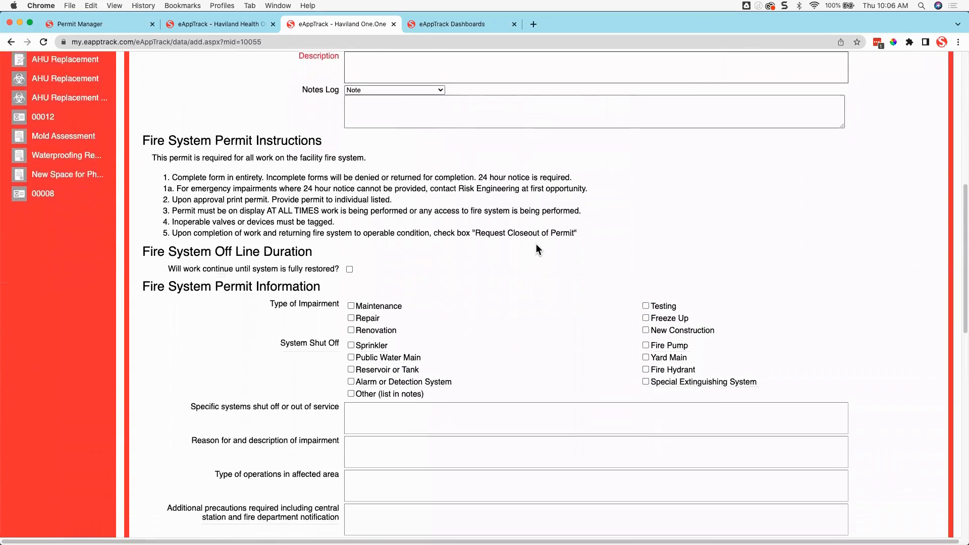
scroll(536, 249, "down", 1)
scroll(473, 249, "down", 1)
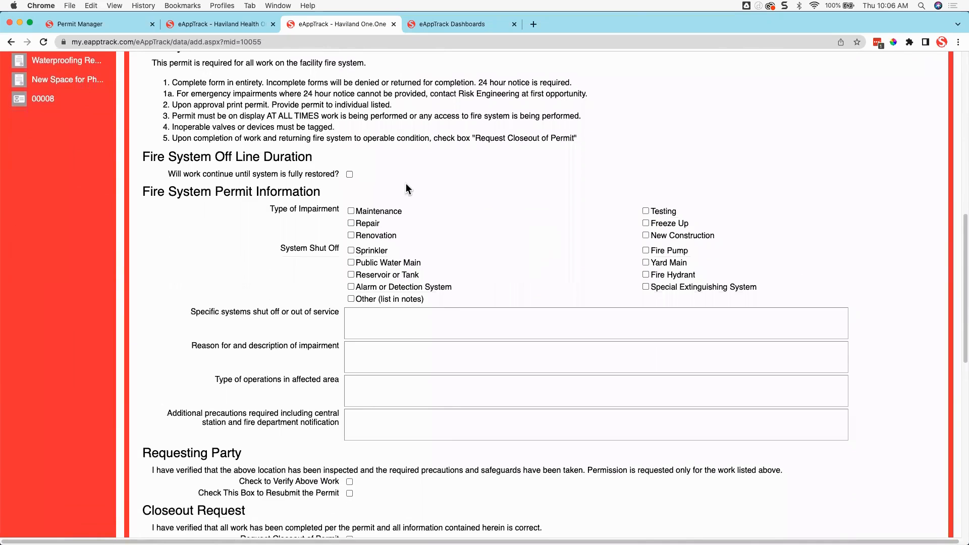
scroll(406, 185, "down", 1)
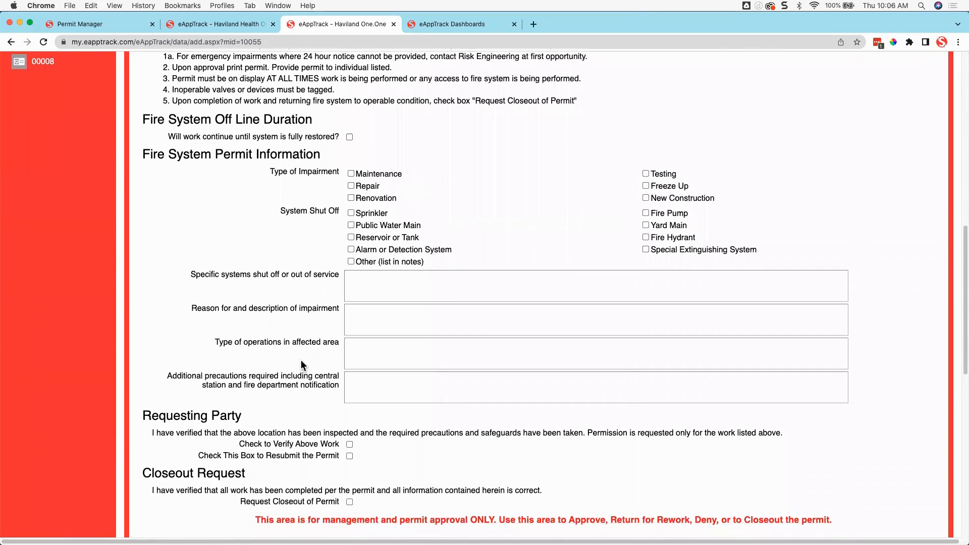
scroll(301, 365, "down", 1)
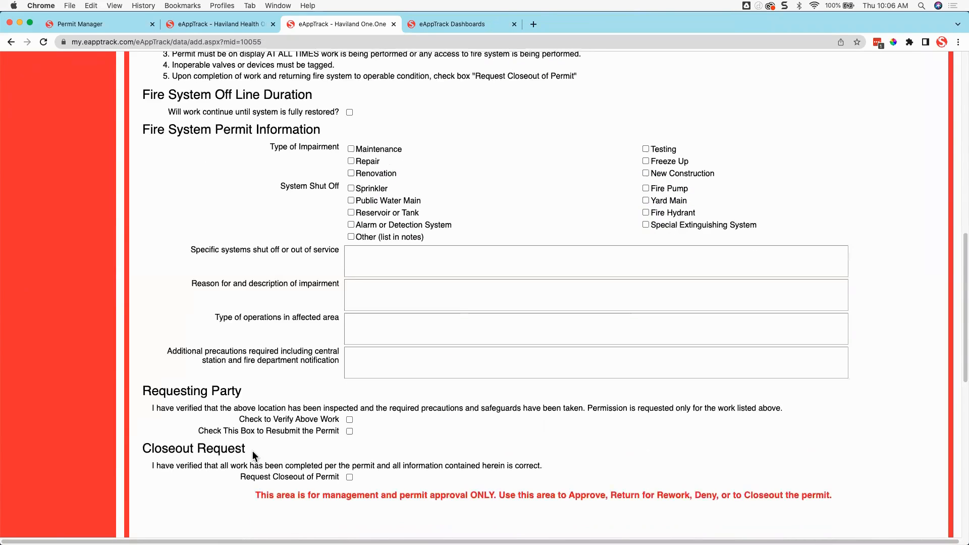
scroll(252, 450, "up", 10)
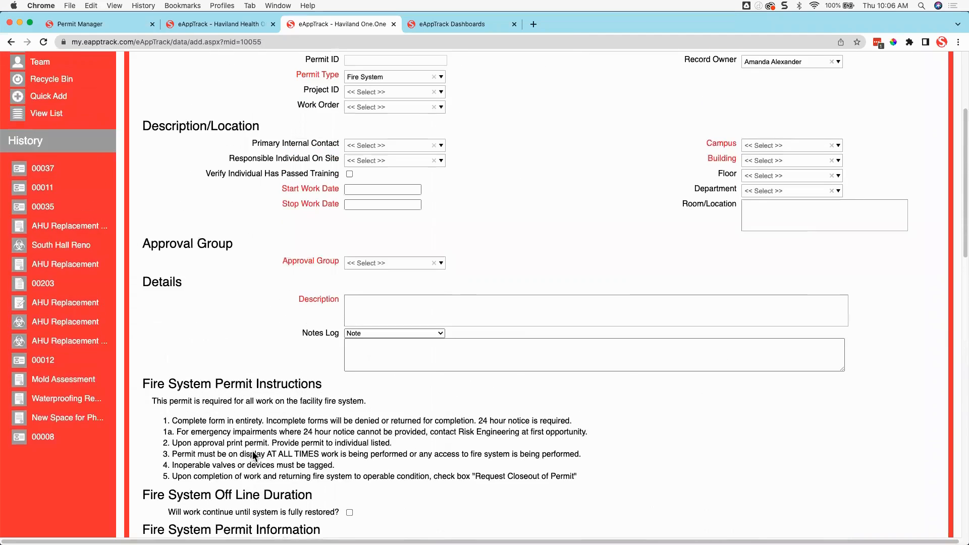
scroll(252, 450, "up", 3)
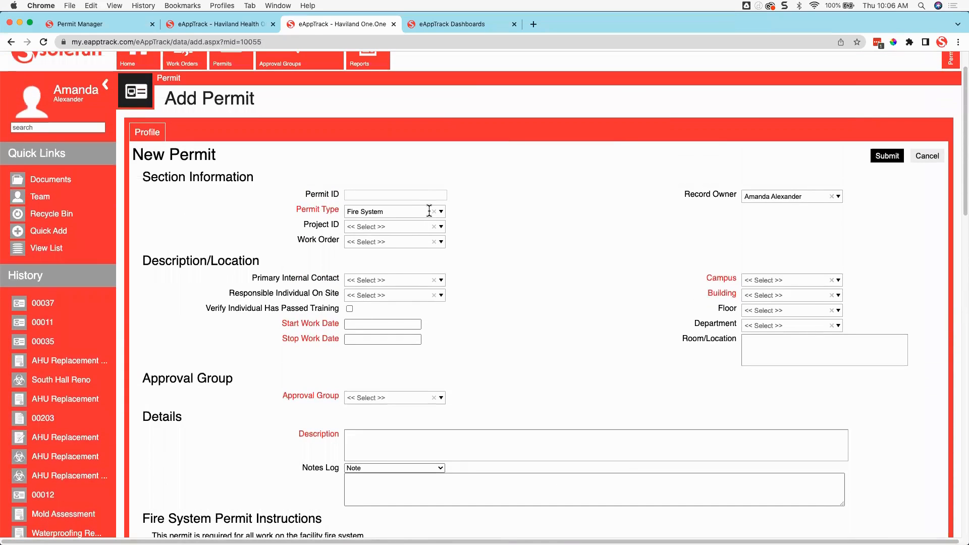
Change the Permit Type to Hot Work and review its instructions, fire attendant fields, precaution and safeguard checklist, and closeout request
left_click(435, 216)
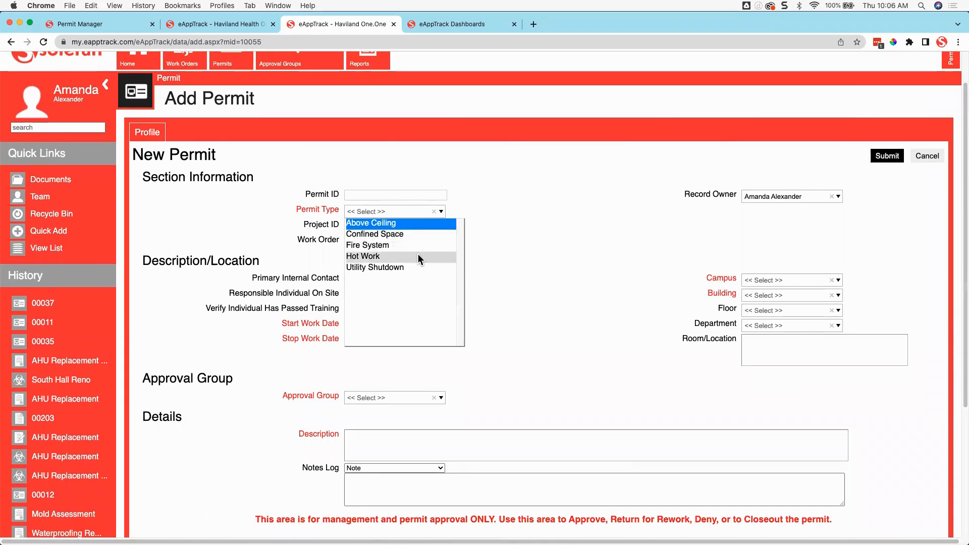
left_click(418, 256)
scroll(417, 269, "down", 8)
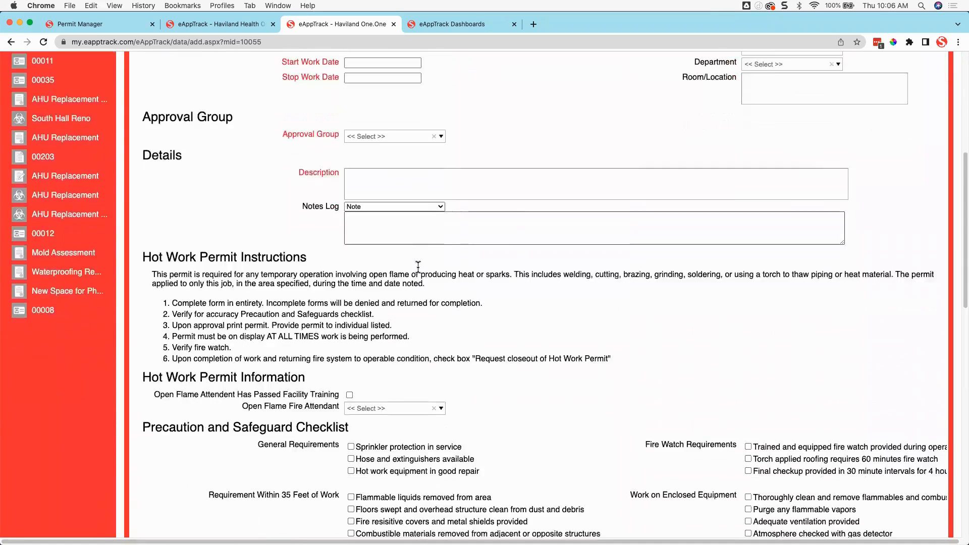
scroll(418, 267, "down", 2)
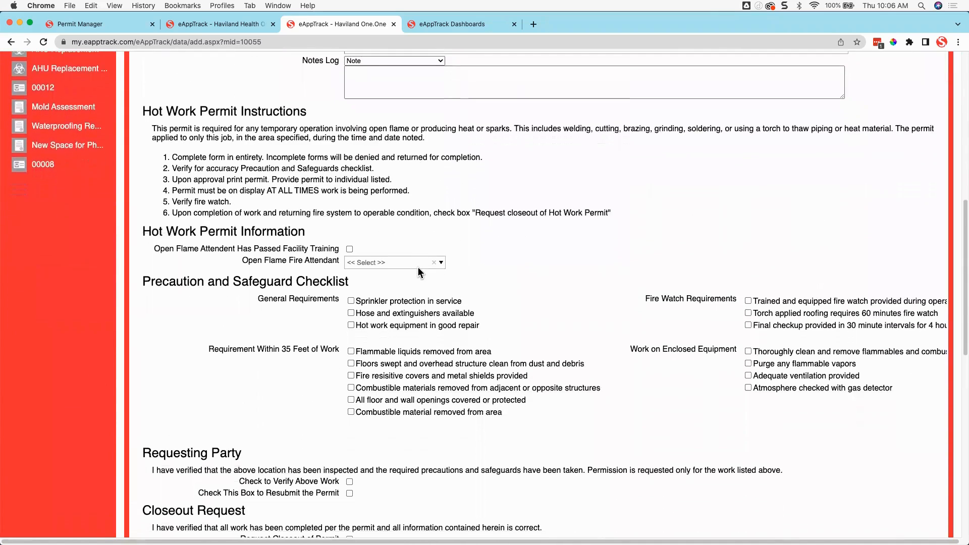
scroll(418, 267, "down", 2)
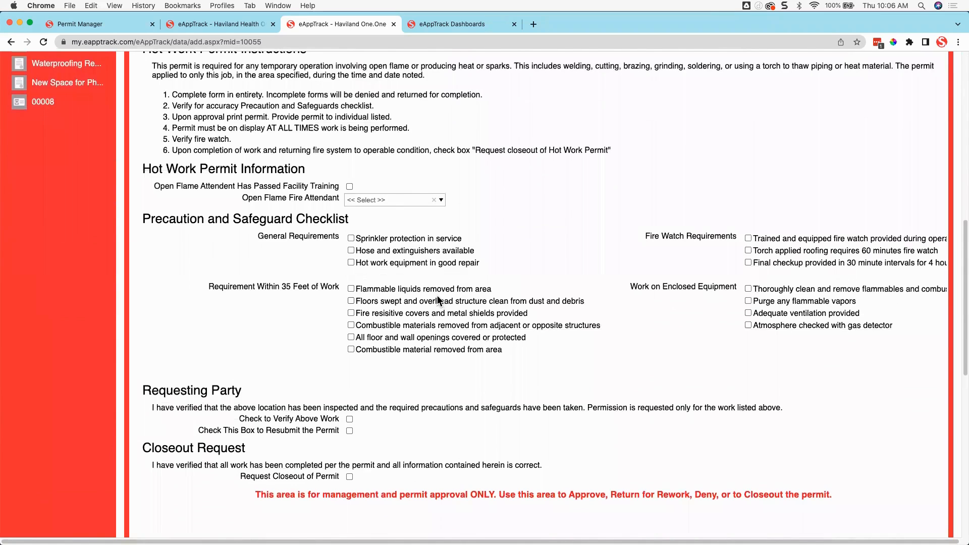
scroll(437, 303, "up", 7)
scroll(437, 295, "up", 4)
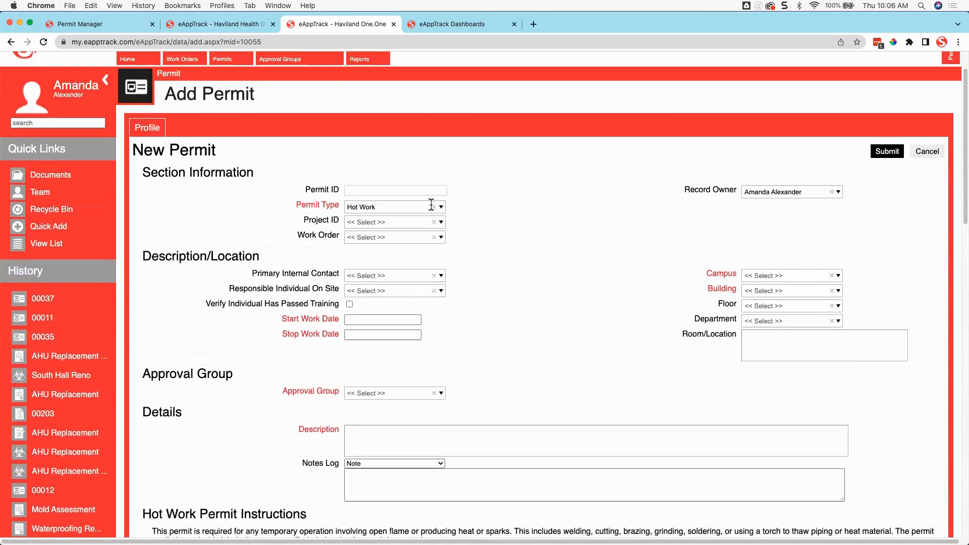
Change the Permit Type to Utility Shutdown, review its instructions, affected parties and closeout fields, and cancel the new permit
left_click(433, 207)
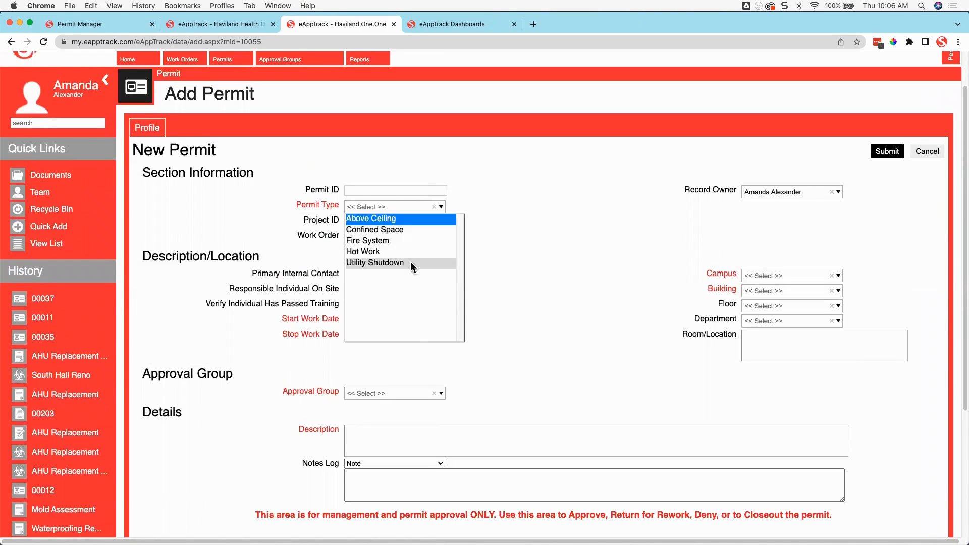
left_click(410, 262)
scroll(410, 262, "down", 6)
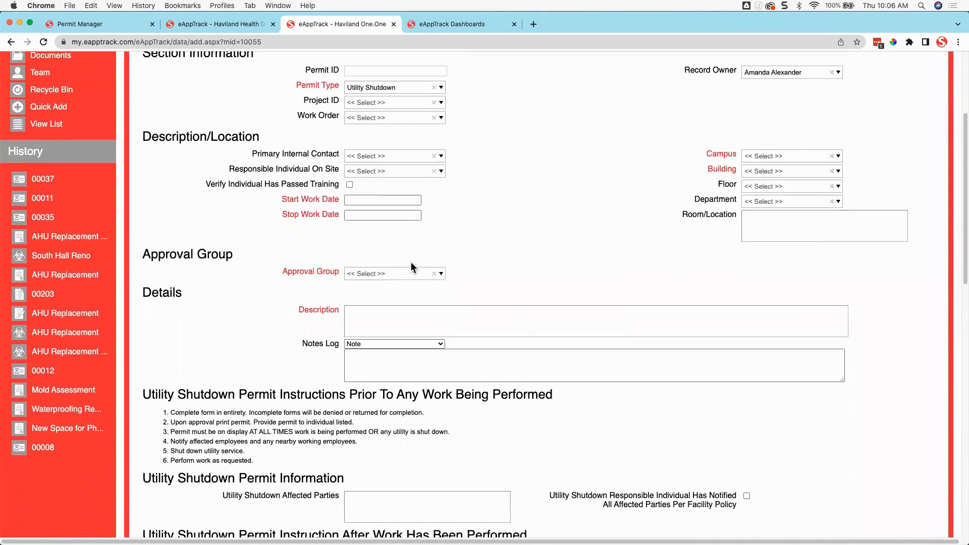
scroll(411, 262, "down", 3)
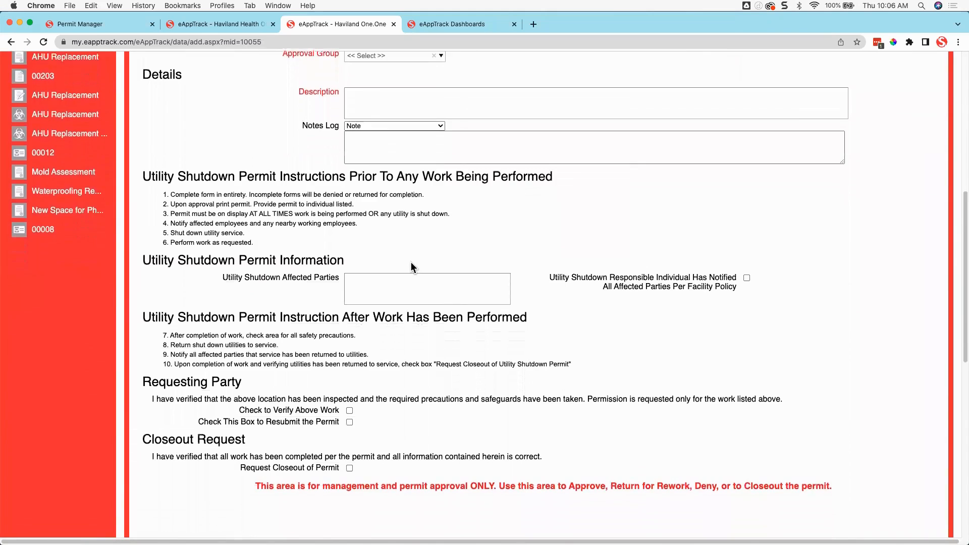
scroll(410, 267, "down", 1)
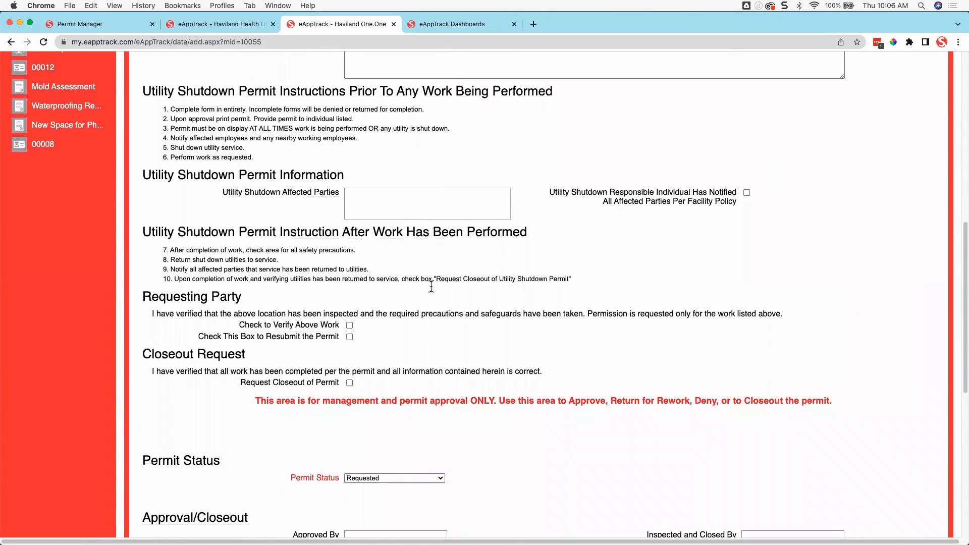
scroll(425, 334, "down", 5)
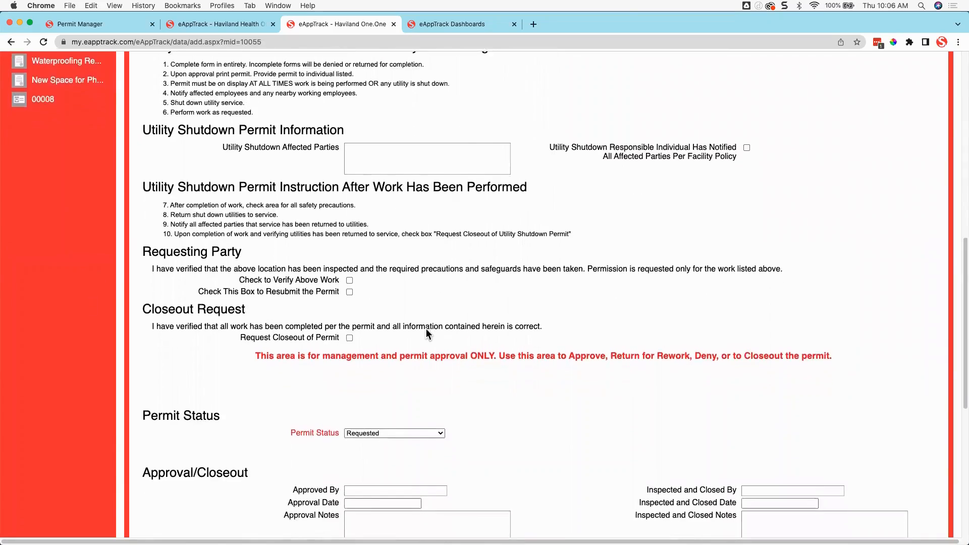
scroll(426, 334, "up", 4)
scroll(426, 331, "up", 10)
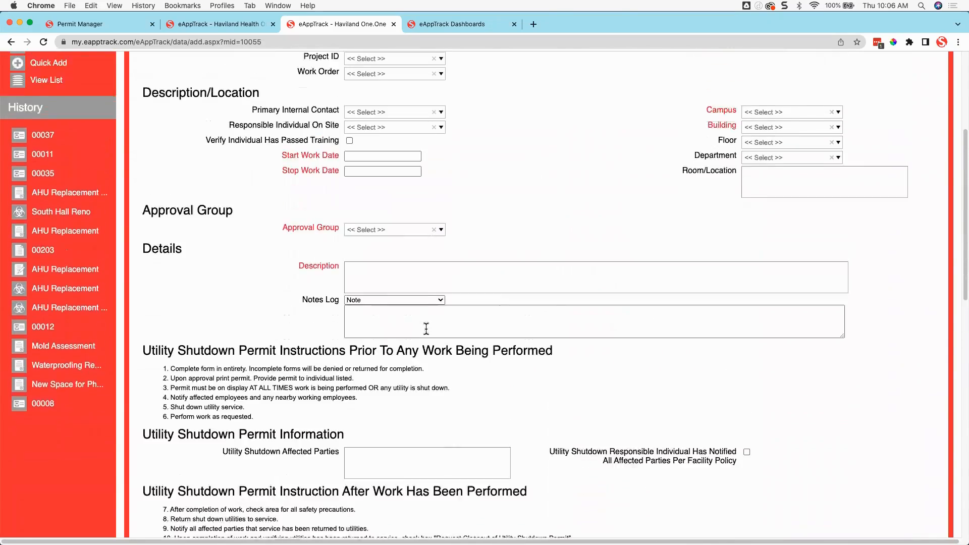
left_click(926, 200)
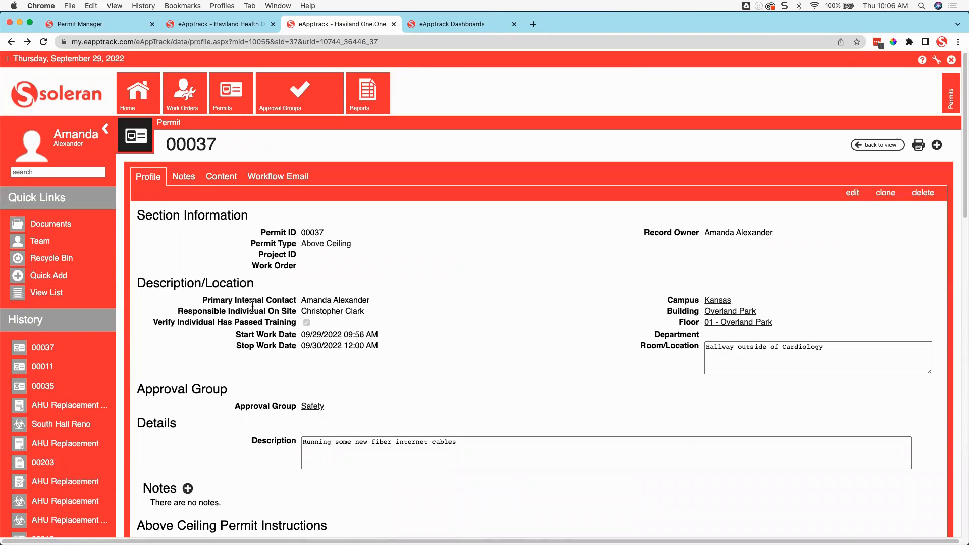
Add and save a note reading "add a note" on permit 00037
left_click(184, 178)
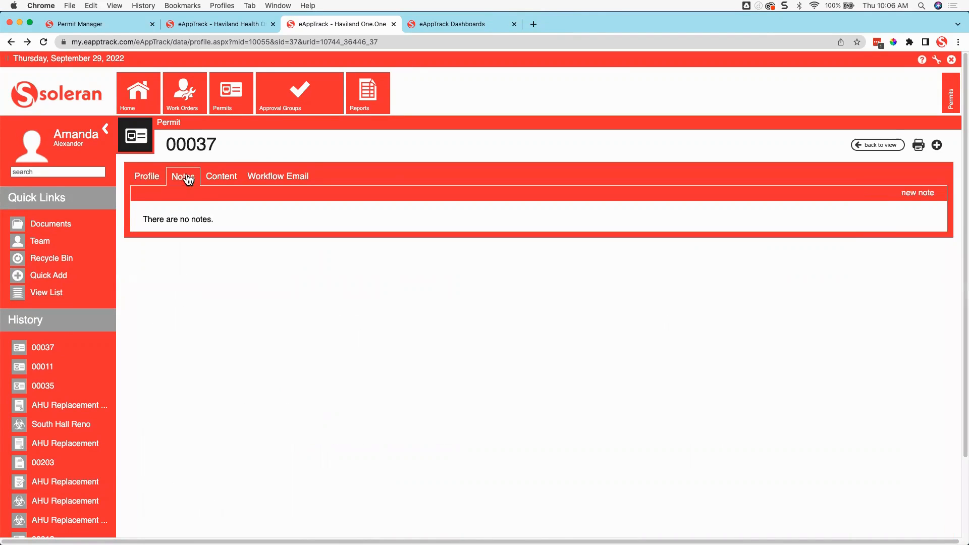
left_click(916, 193)
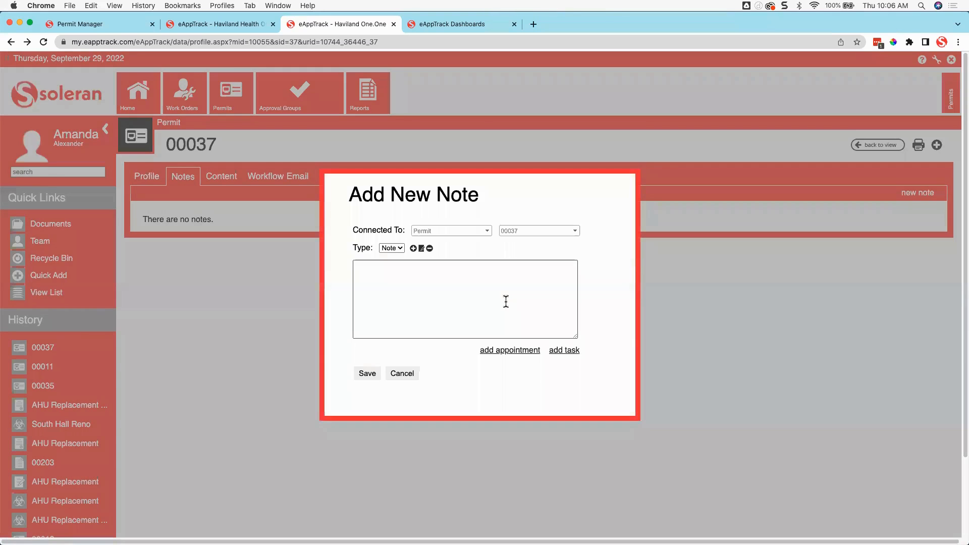
type("add a")
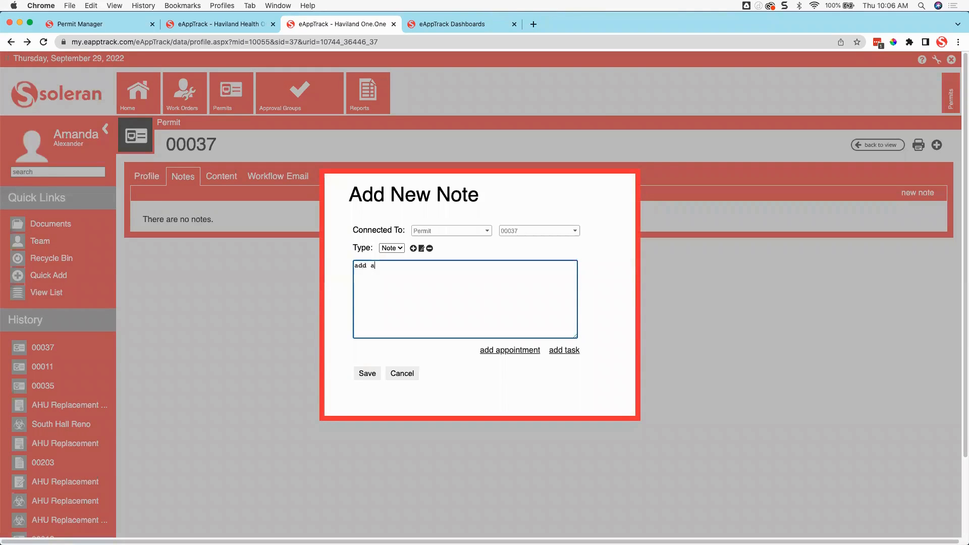
type(" note")
left_click(368, 375)
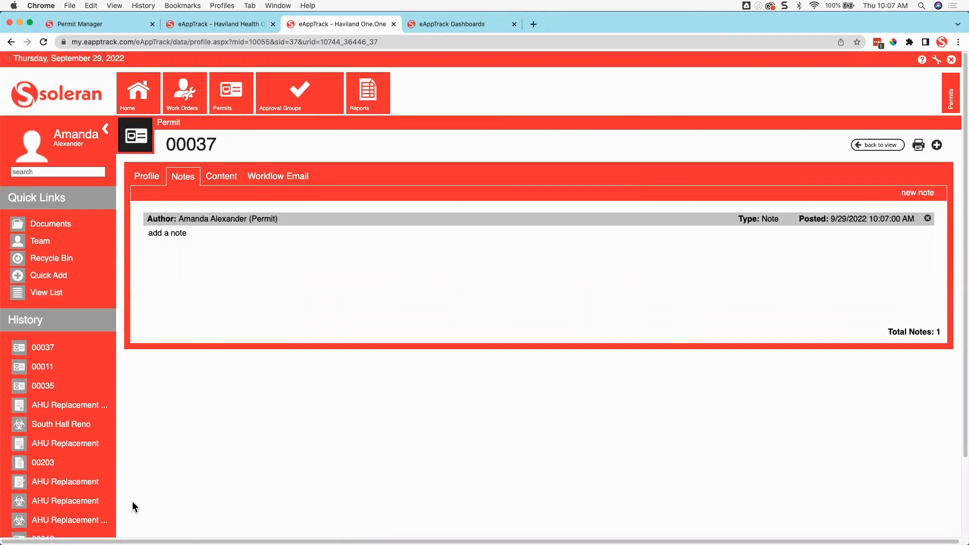
Upload LSDMgr-FloonPlan1stFloor .pdf from the desktop's Sample Files folder to the permit's content and return to its profile
left_click(225, 179)
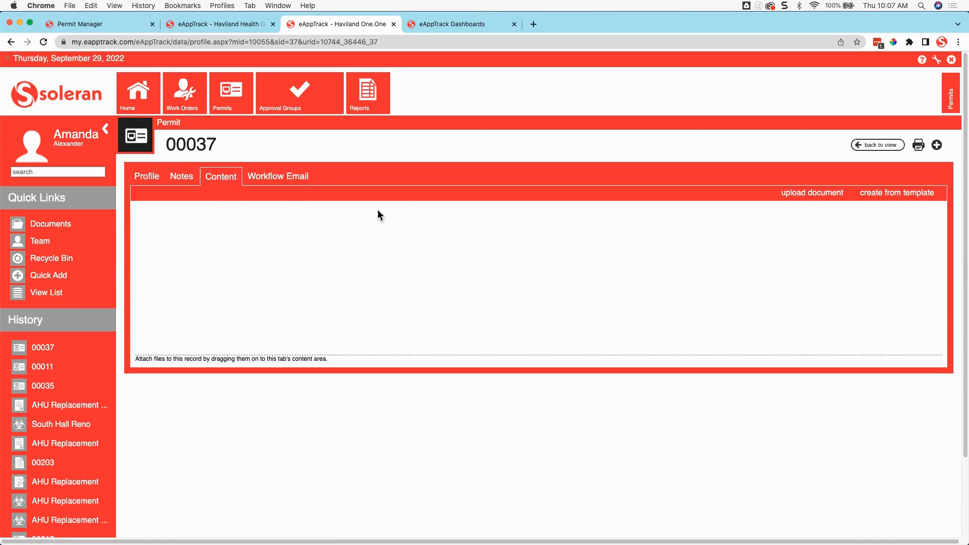
left_click(826, 195)
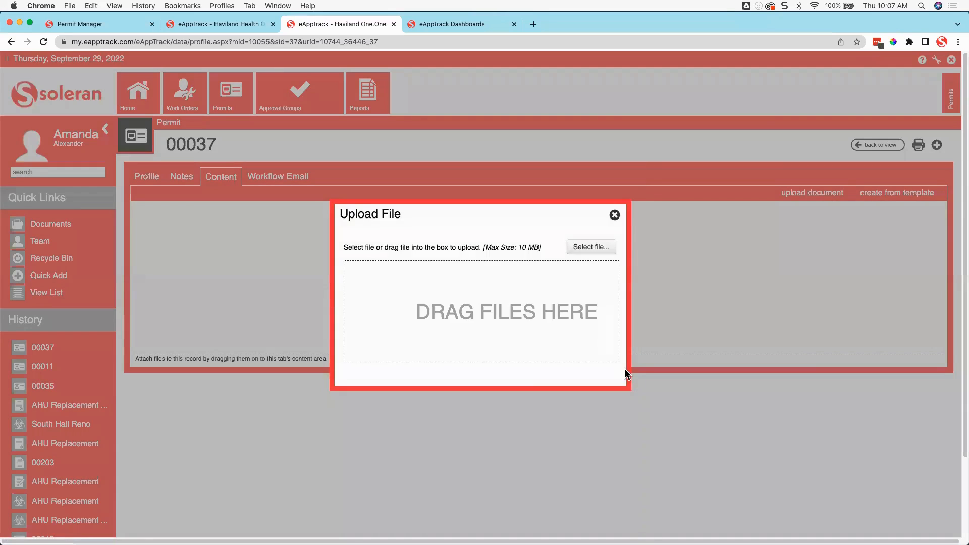
left_click(593, 247)
left_click(307, 102)
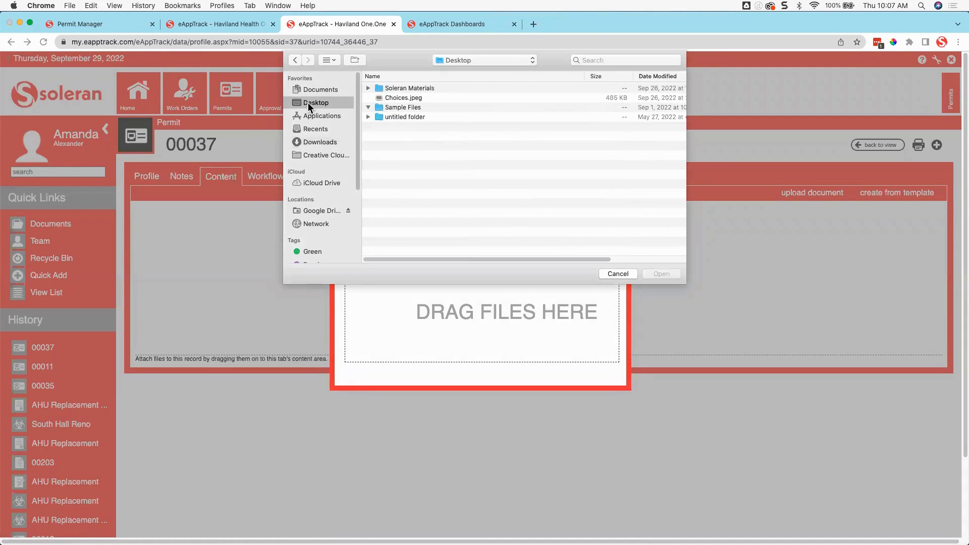
left_click(450, 184)
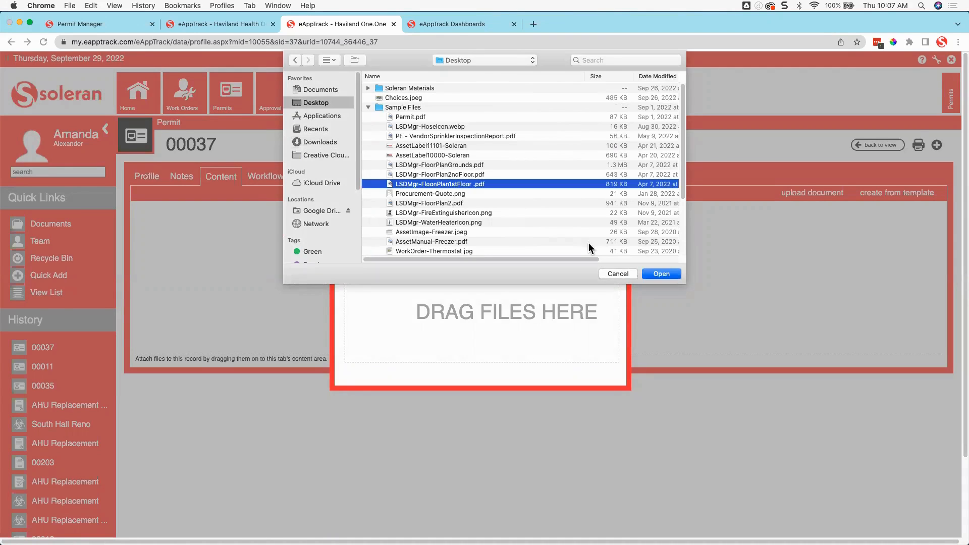
left_click(662, 274)
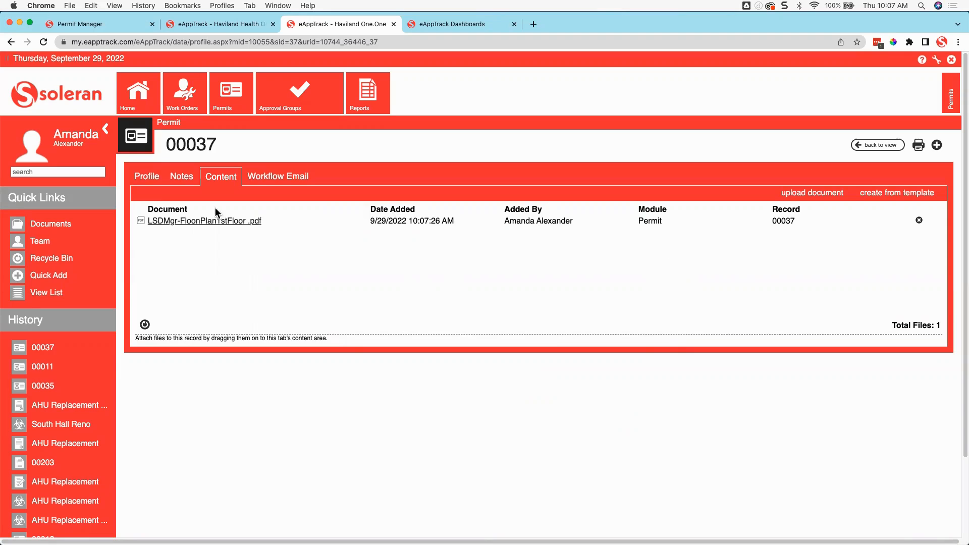
left_click(156, 179)
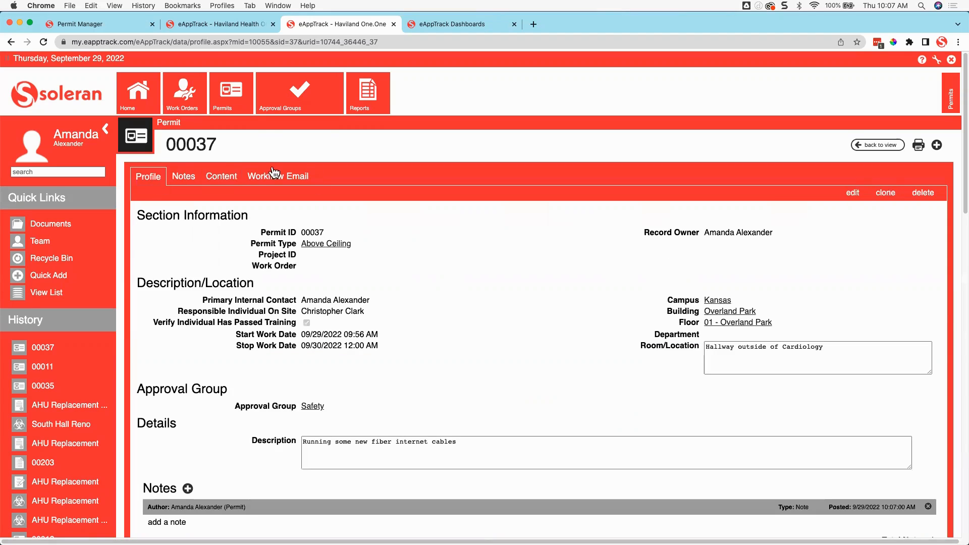
Open the Safety approval group for editing and examine its primary, secondary and additional contact approver fields
left_click(289, 105)
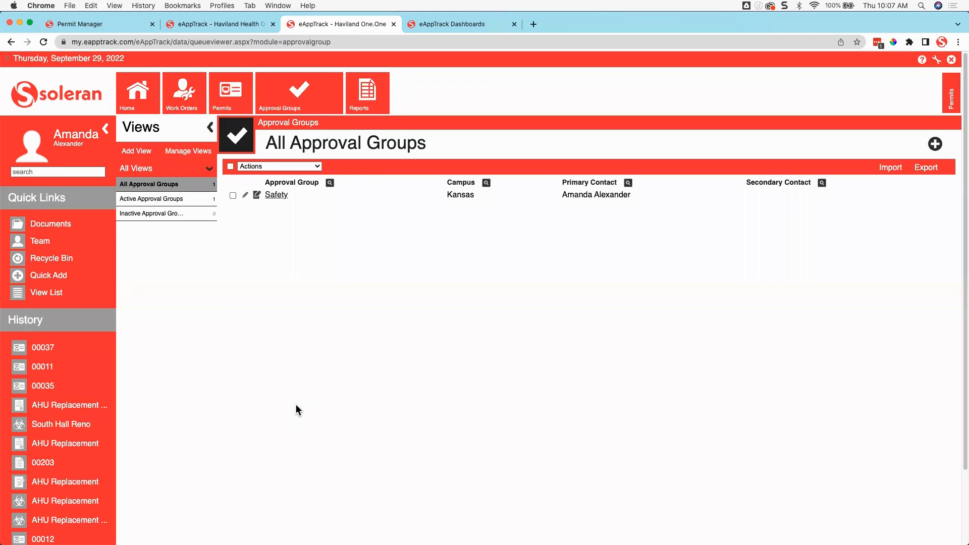
left_click(245, 195)
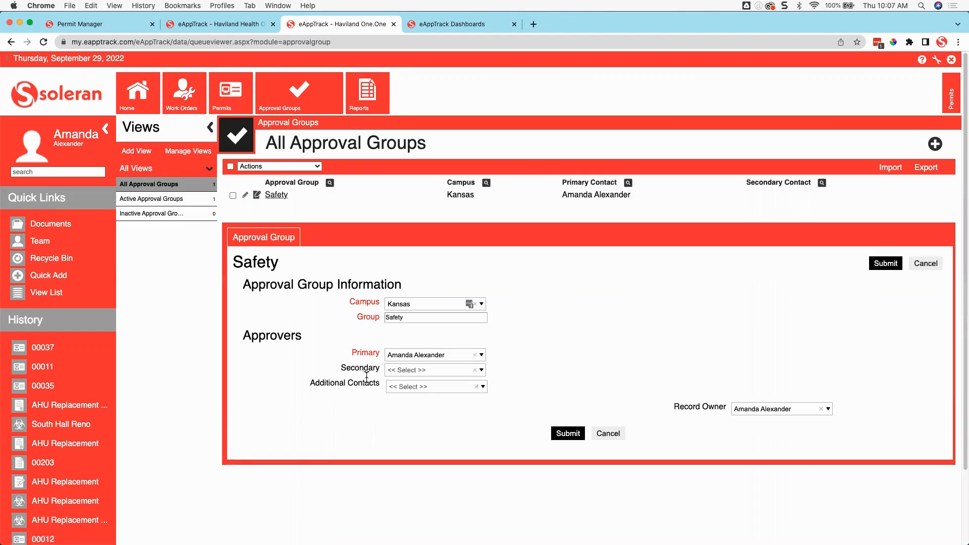
double_click(361, 354)
double_click(359, 367)
triple_click(361, 383)
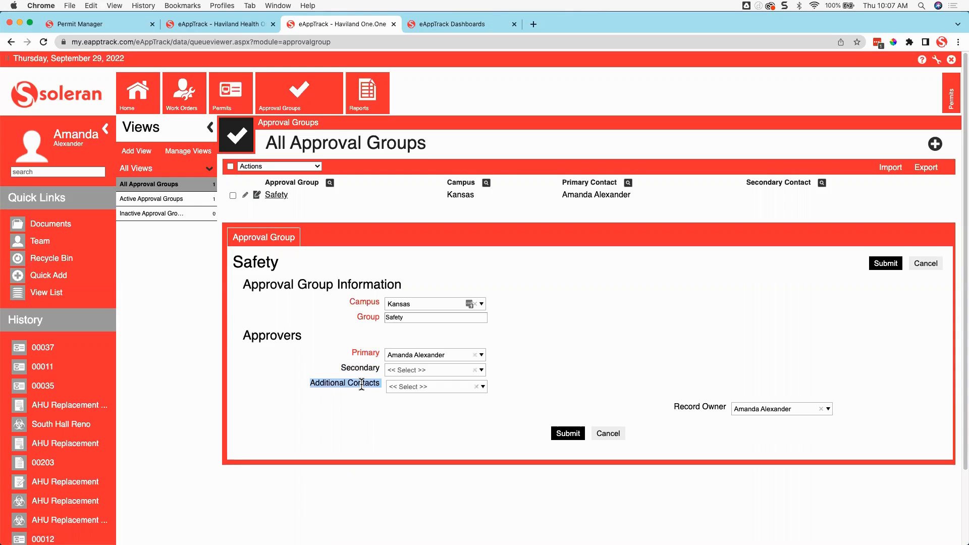
double_click(366, 353)
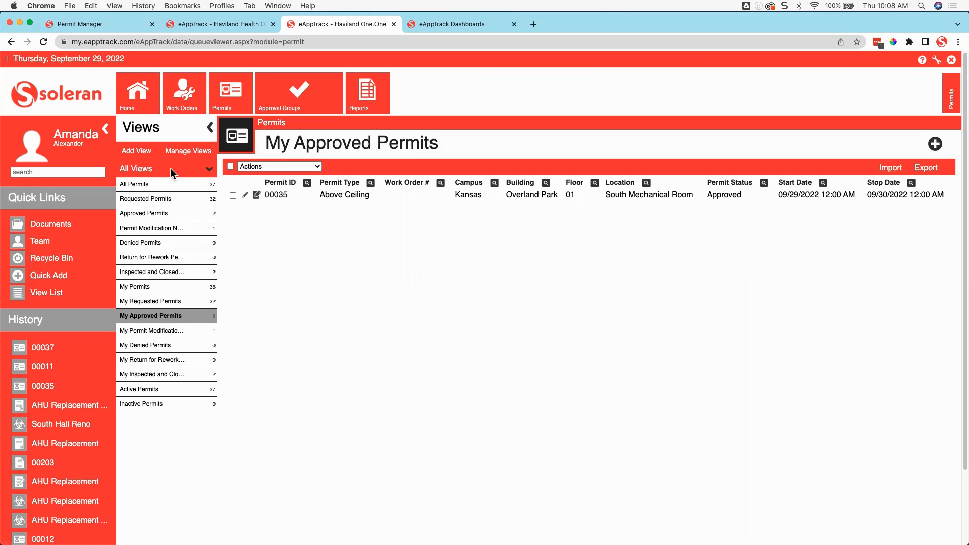
Look through the Requested, Approved, Permit Modification Needed, Denied, and Inspected and Closed permit views
left_click(174, 201)
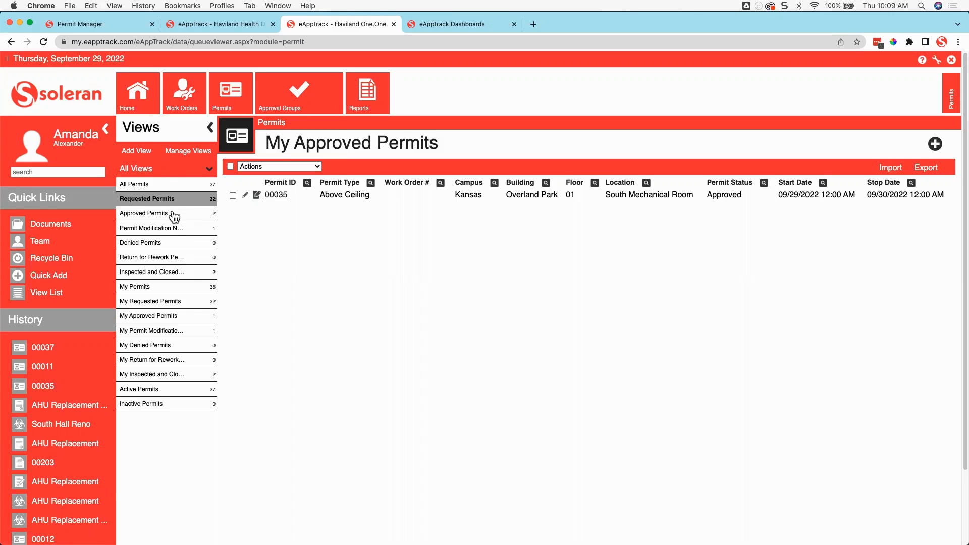
left_click(174, 214)
left_click(175, 229)
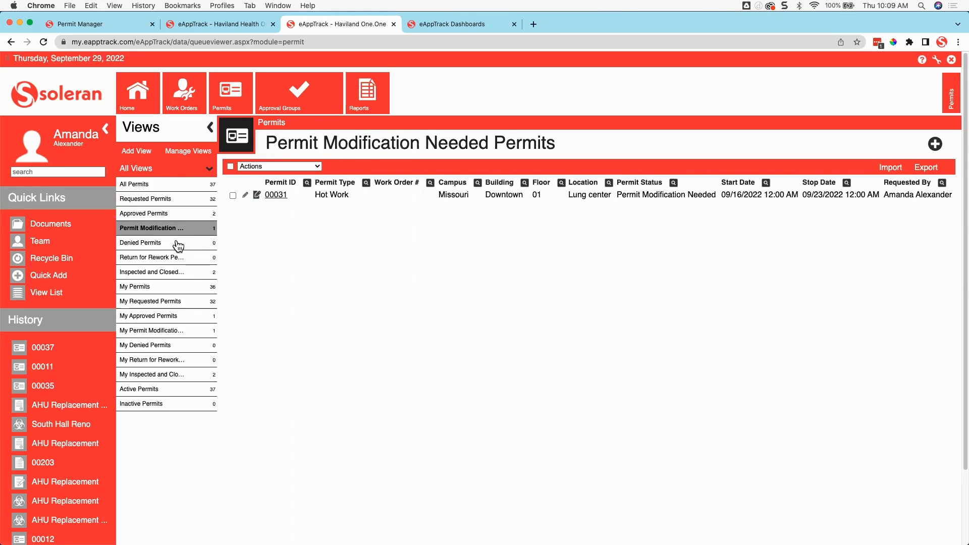
left_click(177, 244)
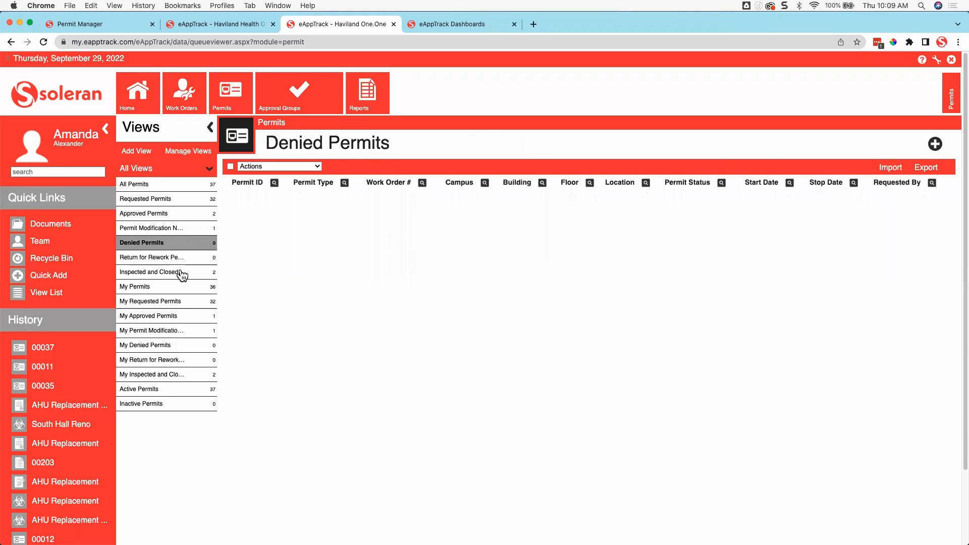
left_click(180, 272)
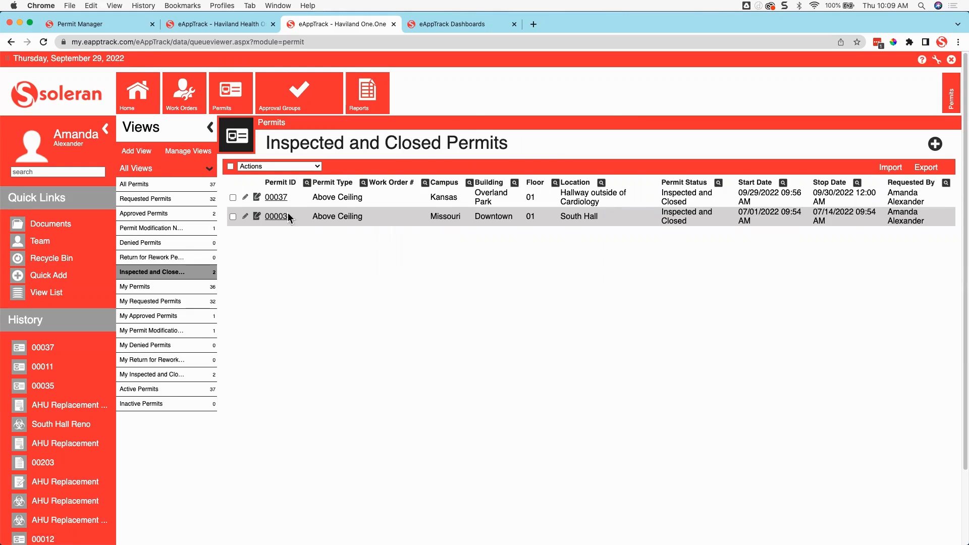
Open permit 00035 from the Approved Permits view and bring up its printable version
left_click(189, 218)
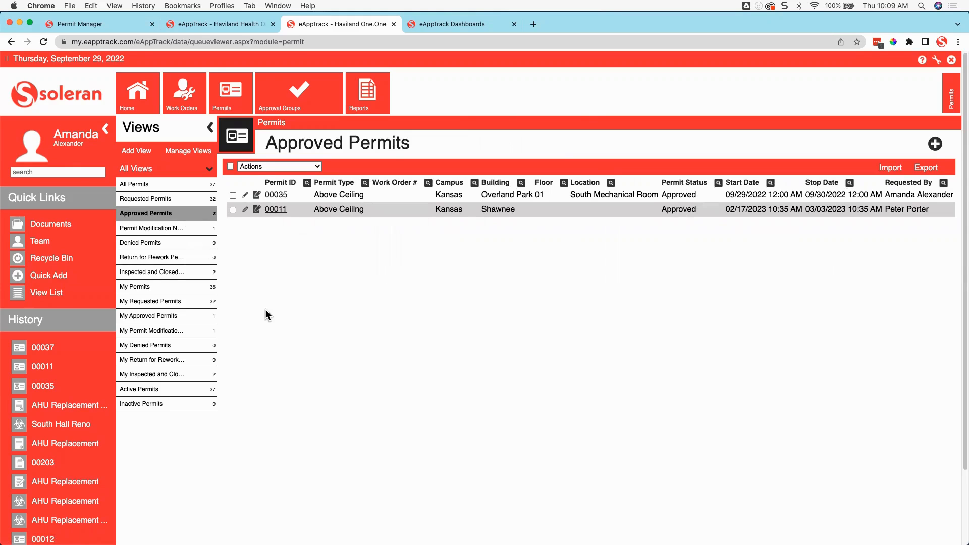
left_click(281, 200)
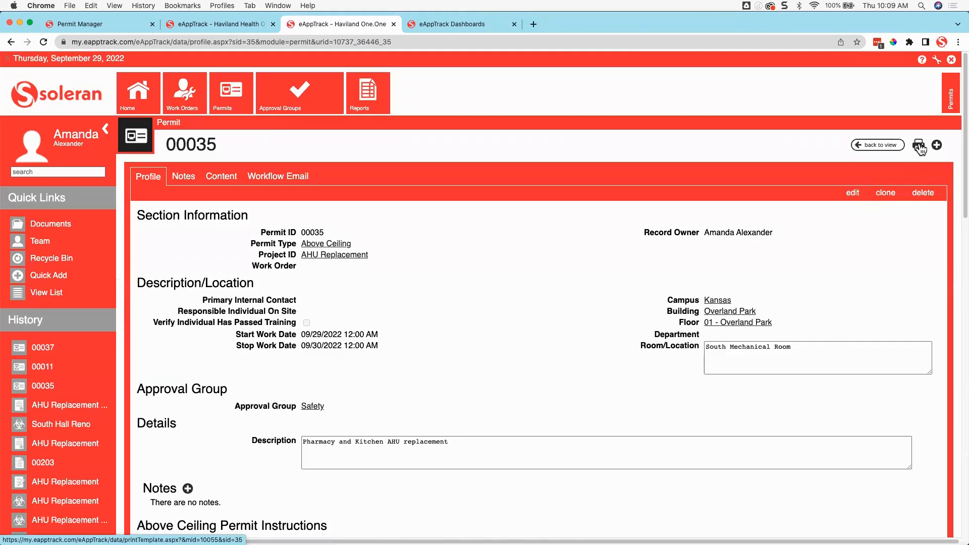
left_click(919, 147)
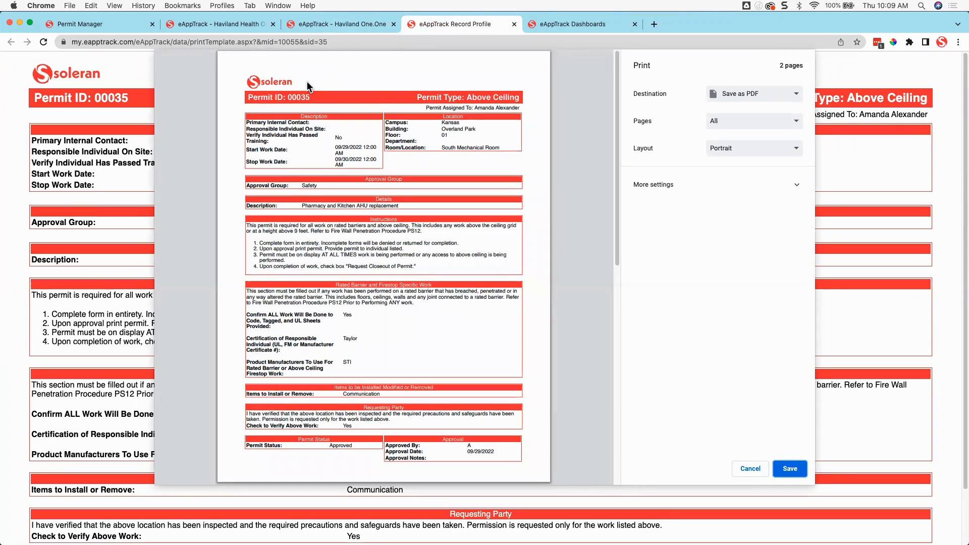
Return to permit 00035's profile and open its linked AHU Replacement project
left_click(327, 20)
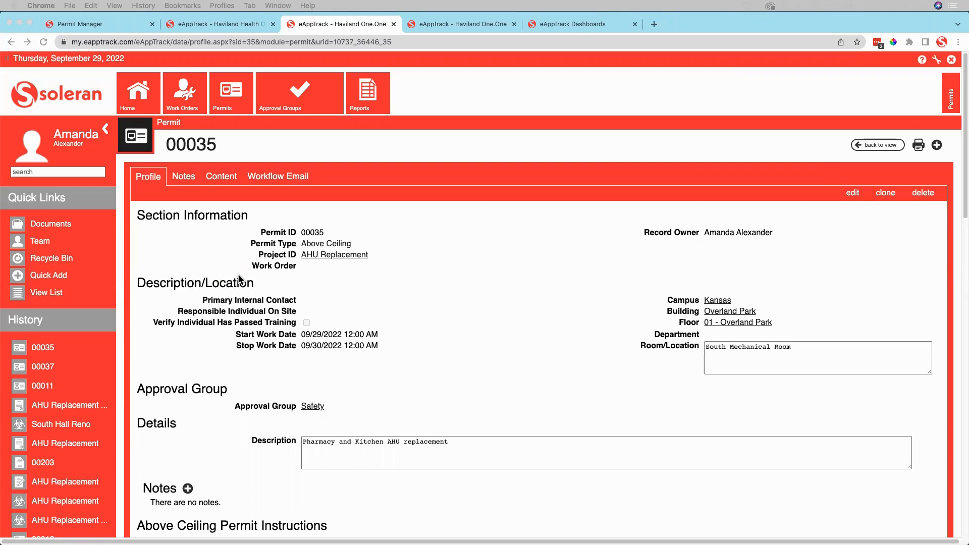
left_click(337, 255)
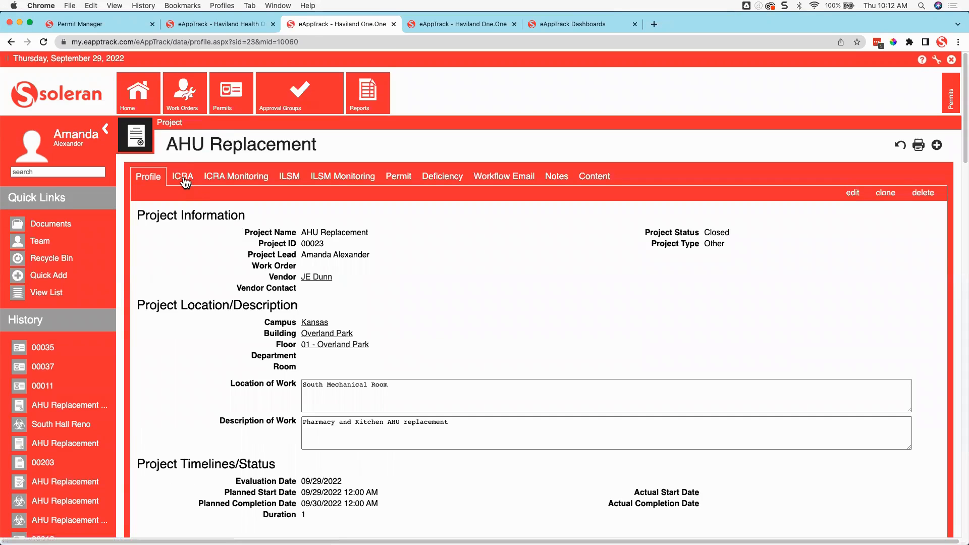
Examine the AHU Replacement project's profile, covering its project requirements, risk assessment and permitting requirements
scroll(511, 304, "down", 5)
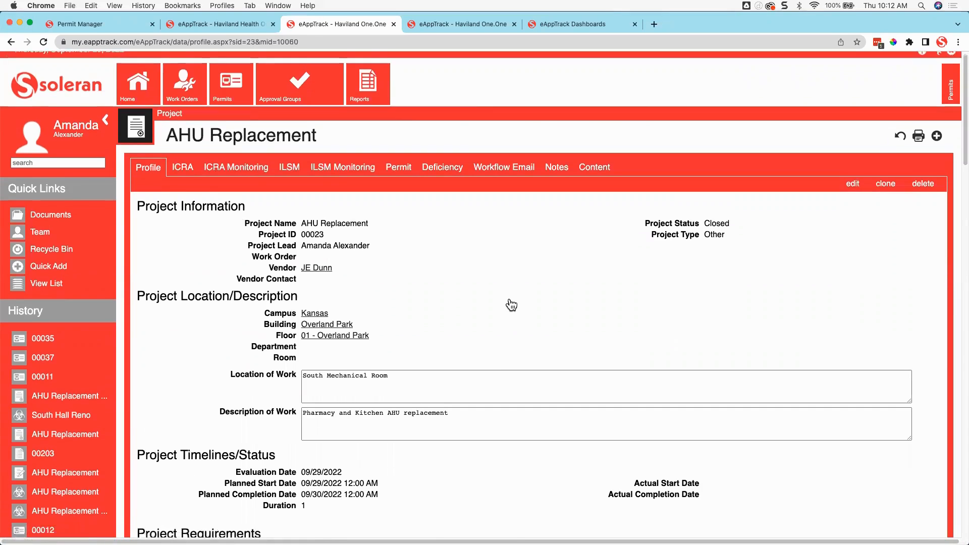
scroll(511, 304, "down", 2)
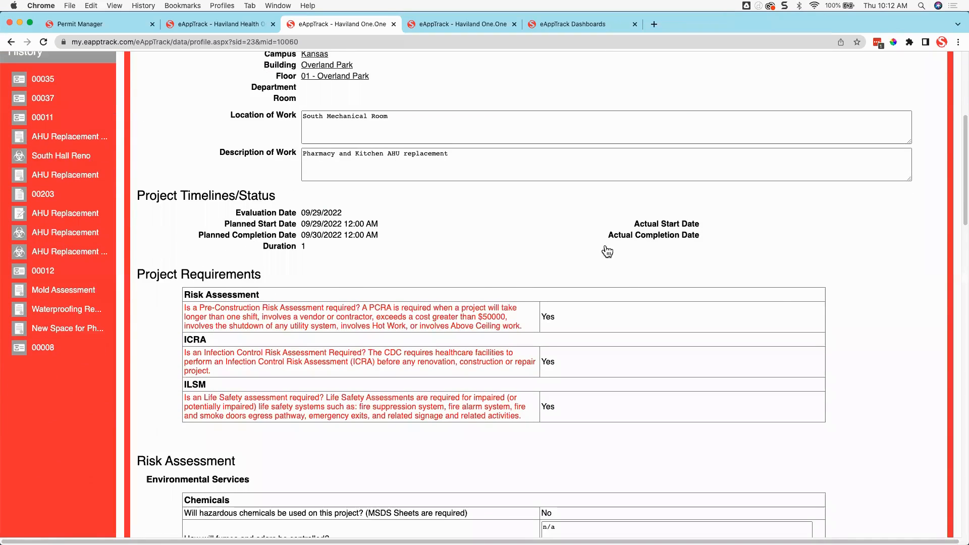
scroll(777, 267, "down", 1)
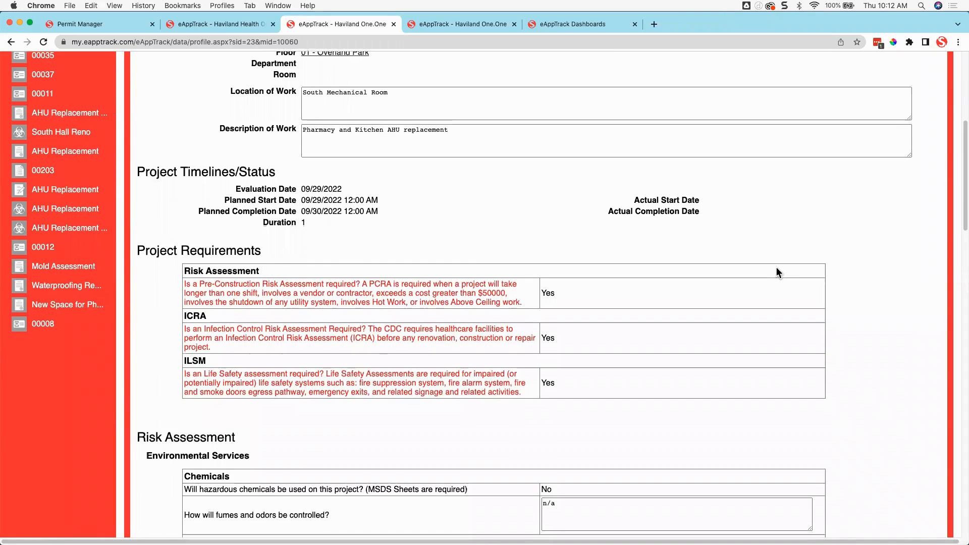
scroll(776, 268, "down", 4)
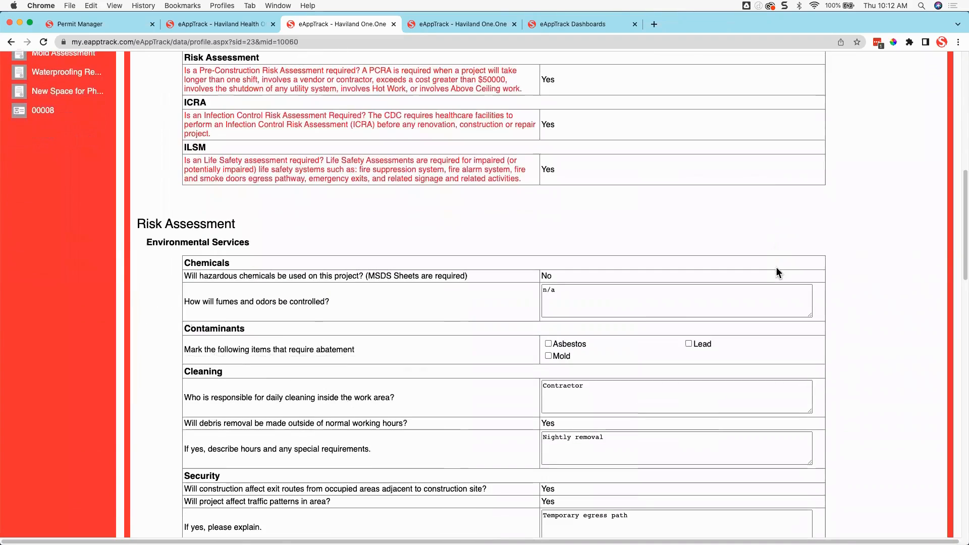
scroll(347, 258, "down", 10)
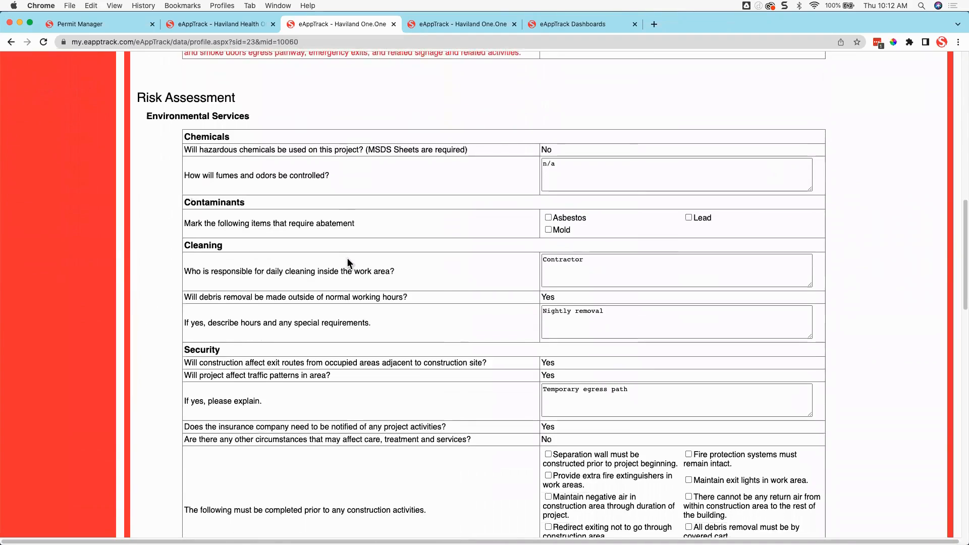
scroll(347, 258, "down", 2)
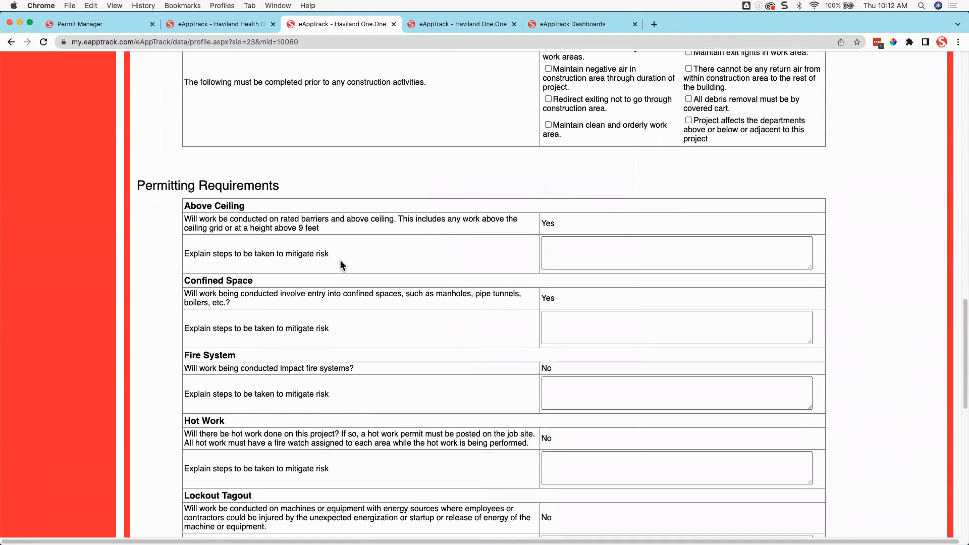
scroll(510, 215, "down", 1)
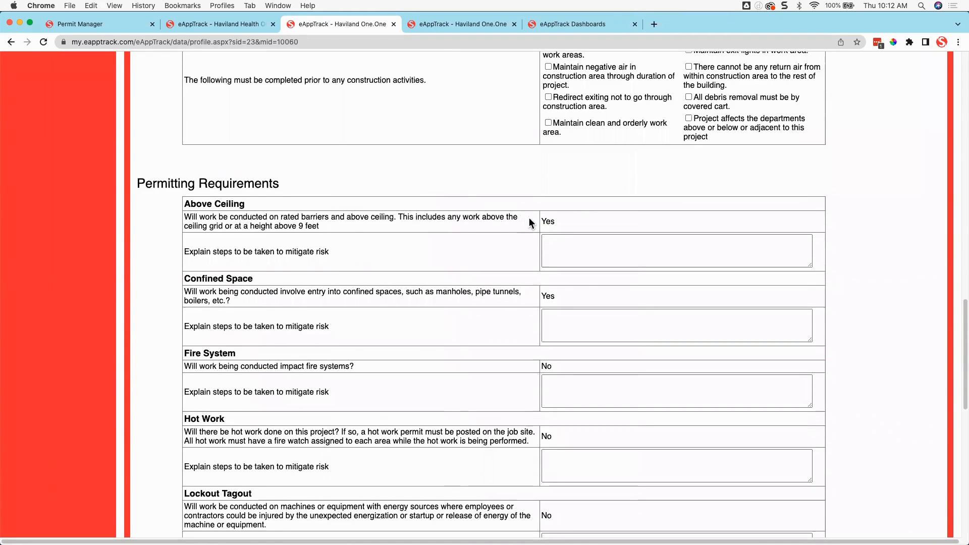
scroll(555, 225, "down", 11)
scroll(555, 225, "up", 5)
scroll(555, 225, "down", 1)
scroll(556, 225, "up", 8)
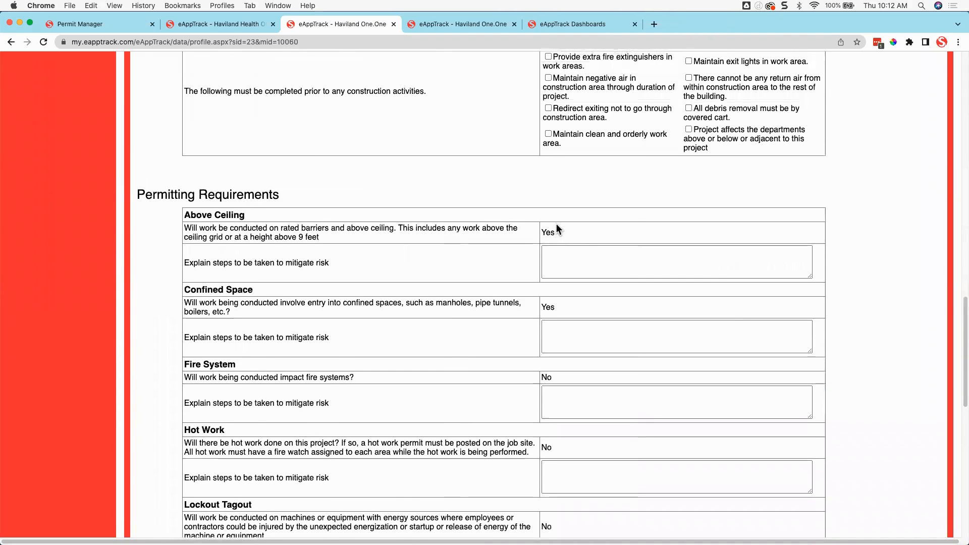
scroll(556, 227, "up", 10)
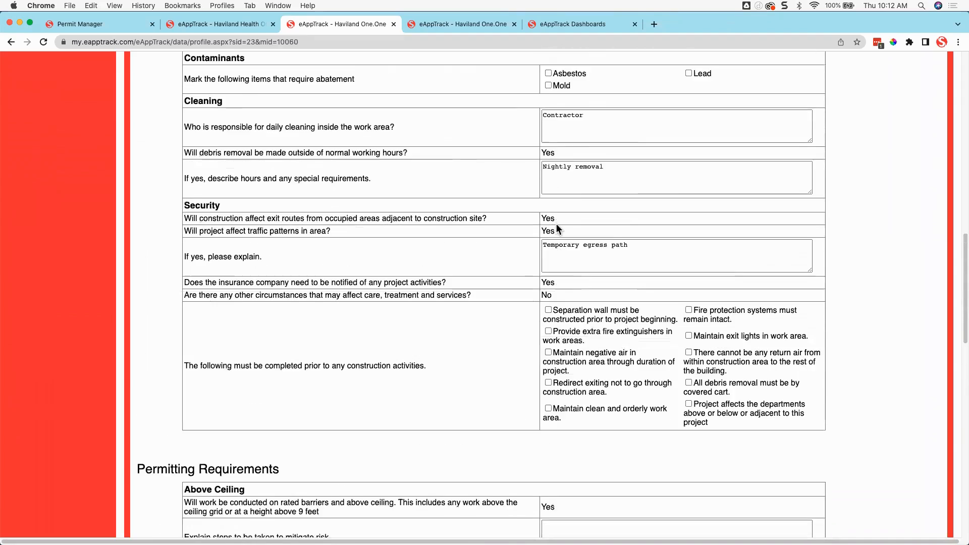
scroll(556, 223, "up", 10)
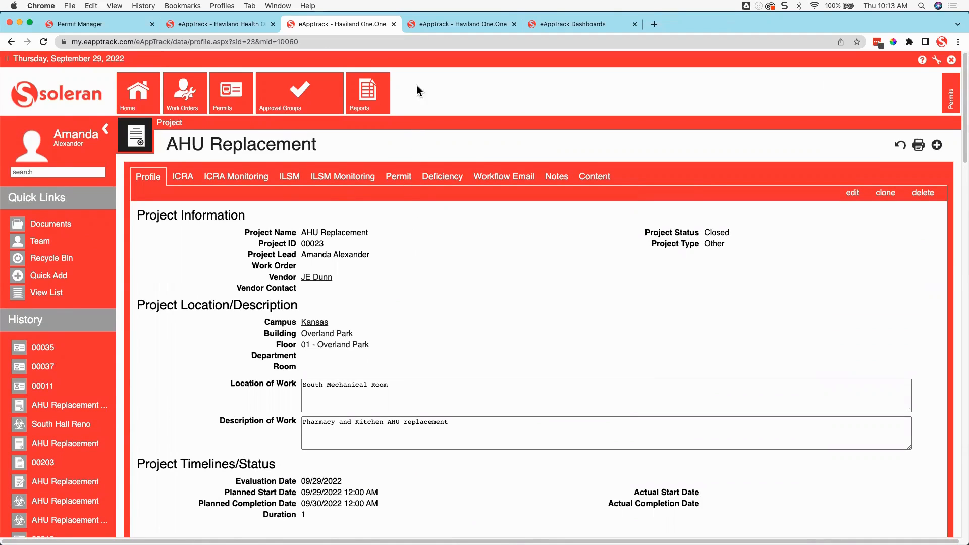
Switch to the Permit Modification Needed Permits view and open permit 00031
left_click(421, 22)
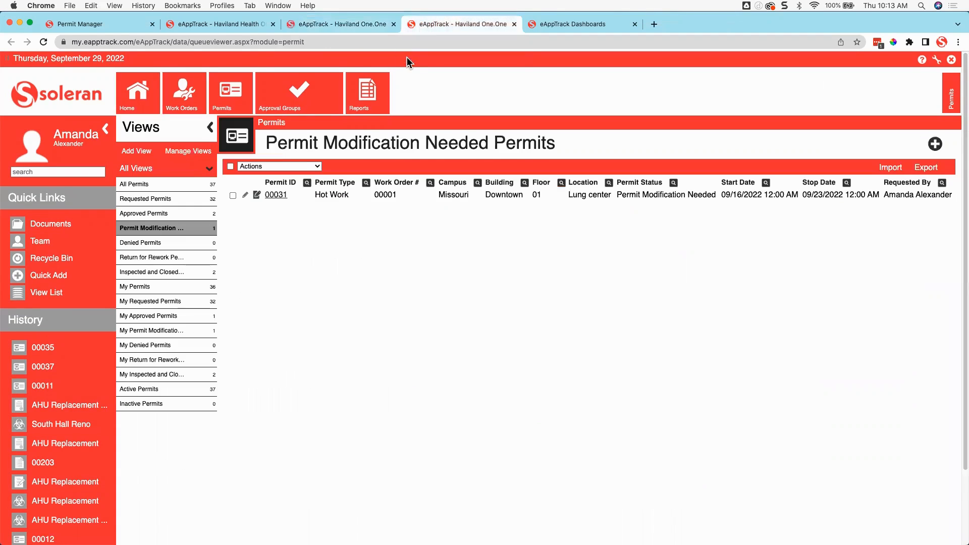
left_click(274, 195)
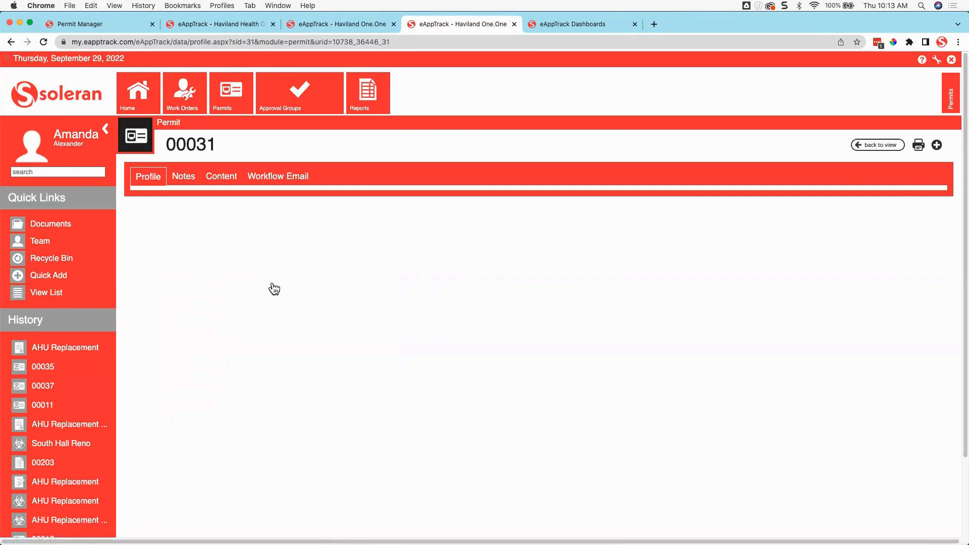
triple_click(251, 271)
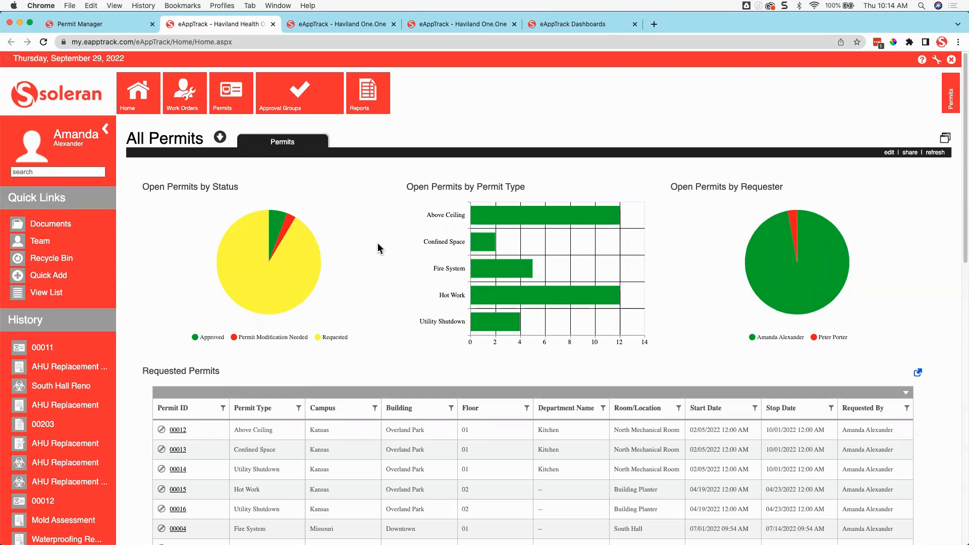
Examine the All Permits dashboard's charts of open permits by status, permit type and requester
scroll(380, 248, "down", 2)
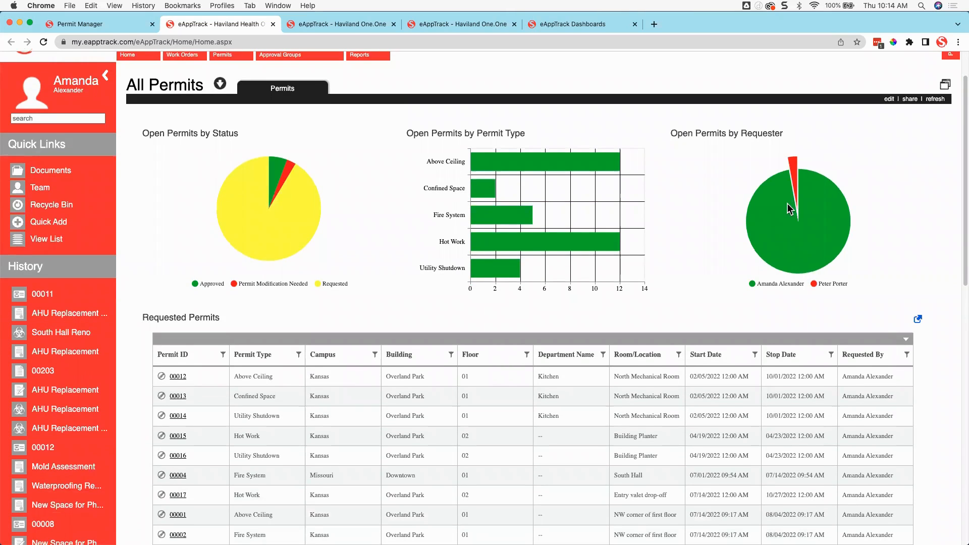
mouse_move(788, 212)
mouse_move(262, 214)
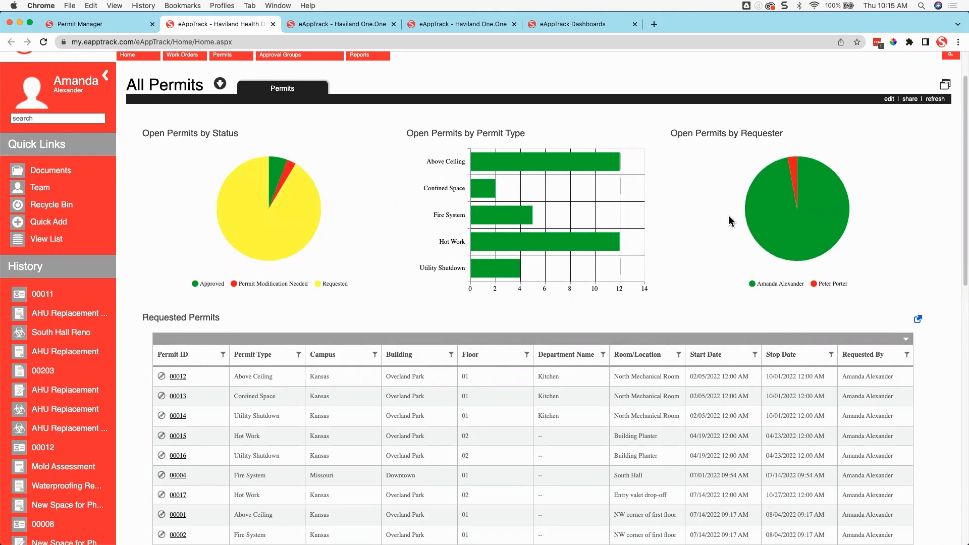
scroll(727, 232, "down", 1)
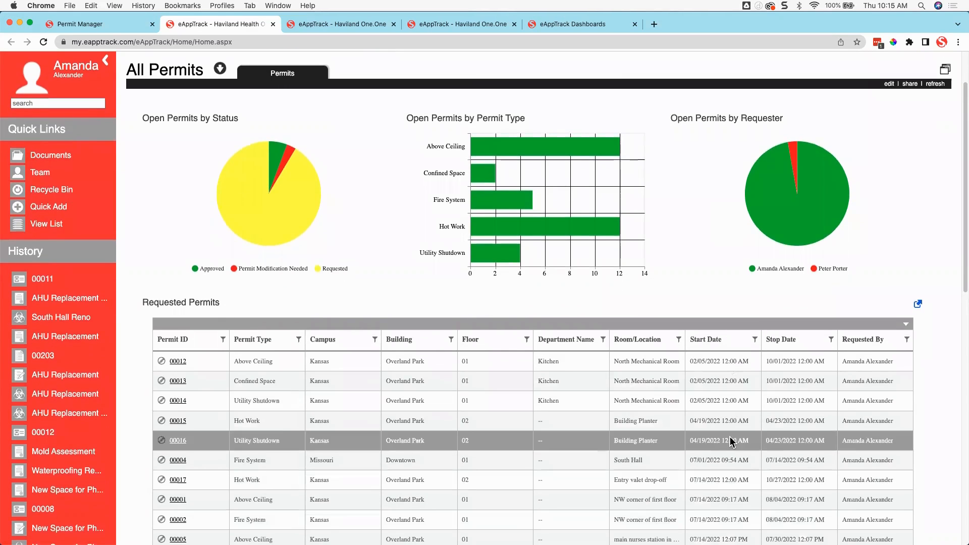
scroll(636, 352, "up", 2)
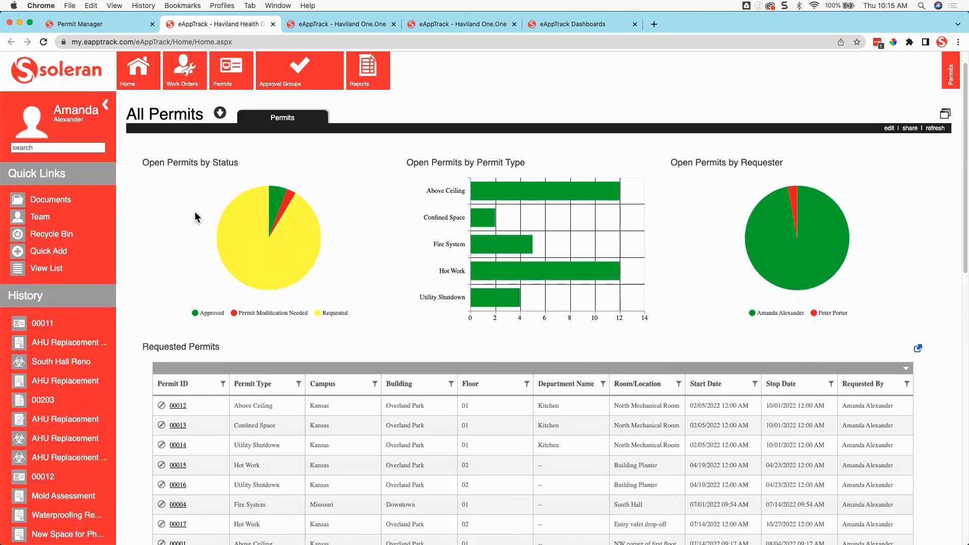
mouse_move(271, 262)
mouse_move(776, 232)
Look through the dashboard's Requested, Approved and Permit Modification Needed permit lists
scroll(890, 218, "down", 5)
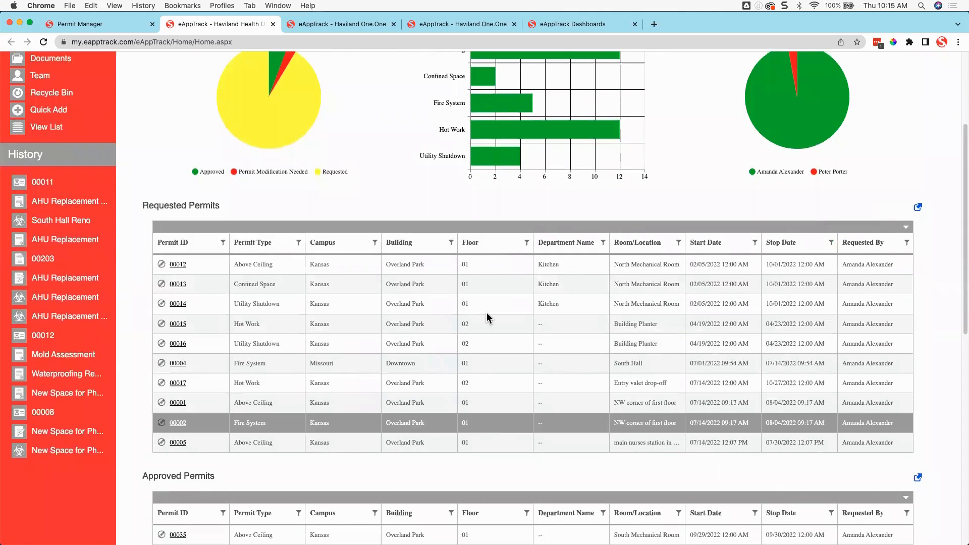
scroll(486, 318, "down", 3)
scroll(487, 317, "down", 1)
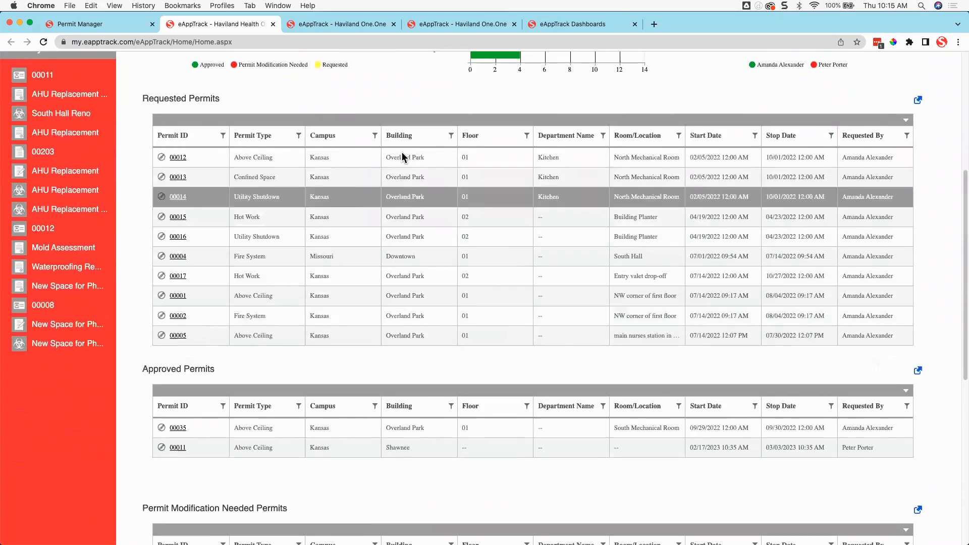
scroll(404, 327, "down", 12)
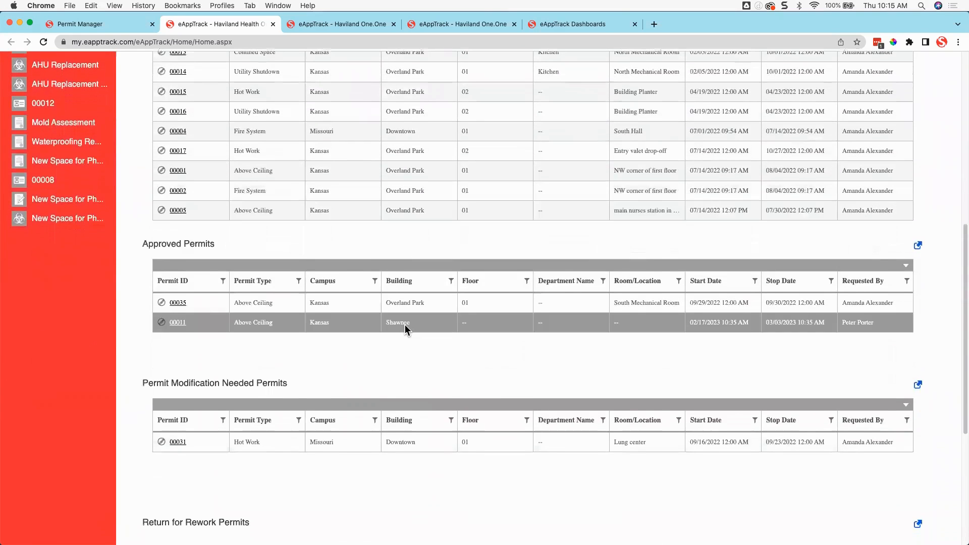
scroll(404, 327, "up", 17)
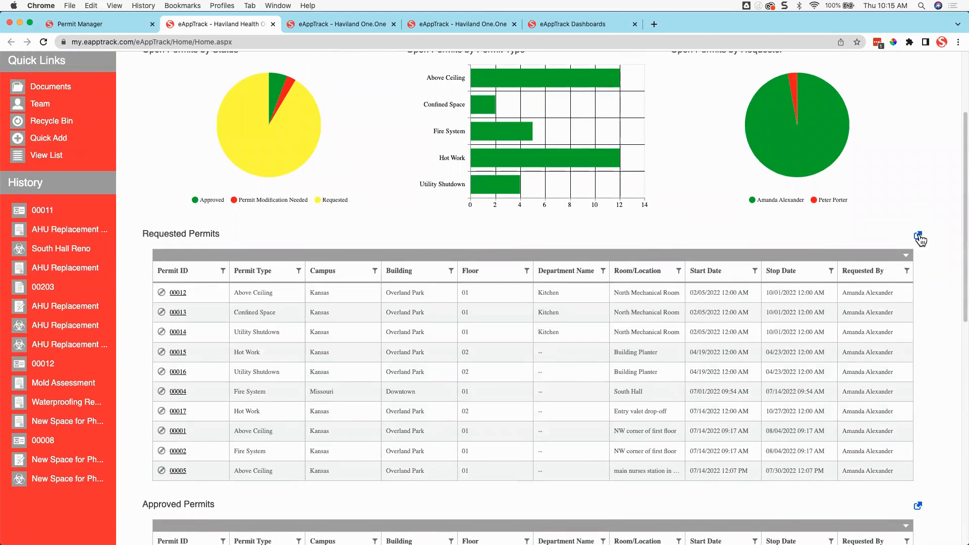
Open the full Requested Permits report on its own page, look through it and bring up the Permit Type column's filter
left_click(917, 236)
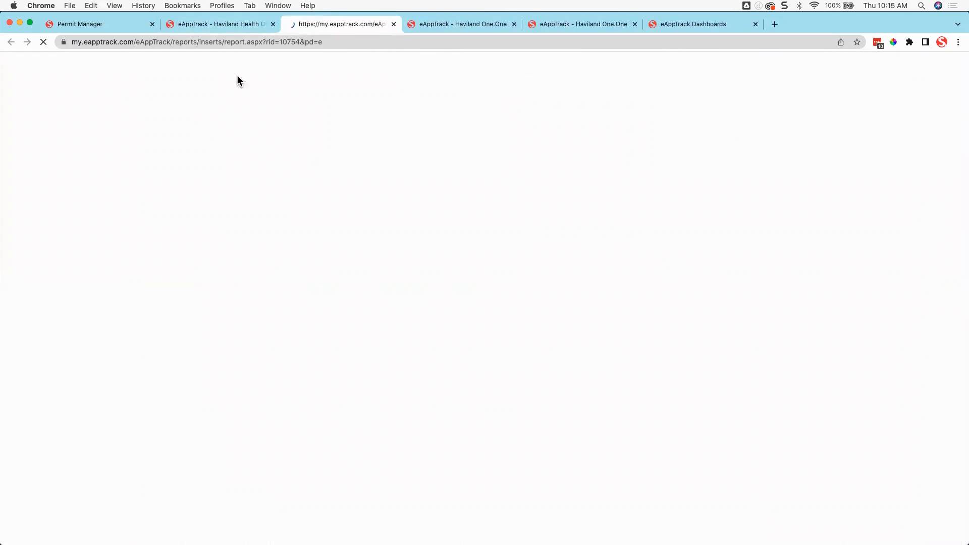
scroll(199, 96, "down", 3)
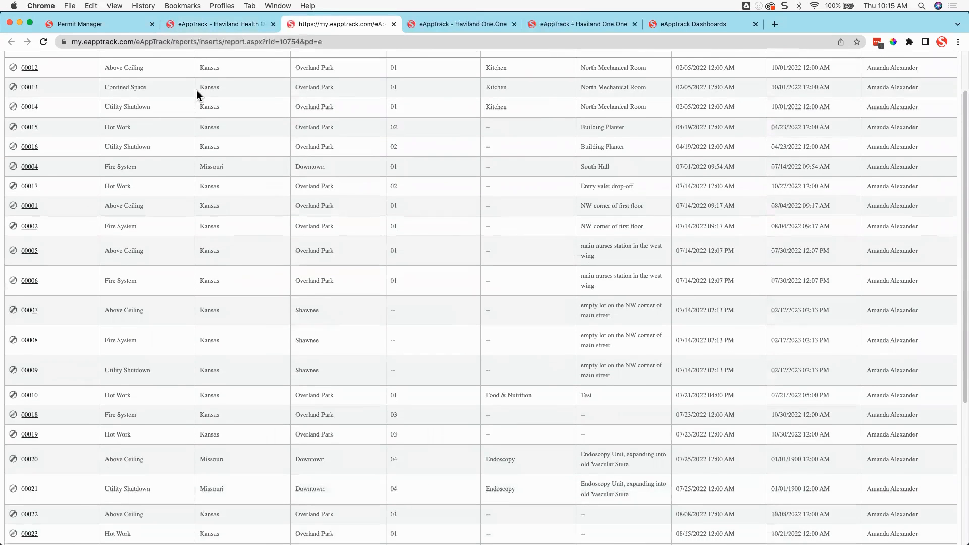
scroll(196, 90, "down", 4)
scroll(196, 90, "up", 5)
scroll(196, 90, "up", 2)
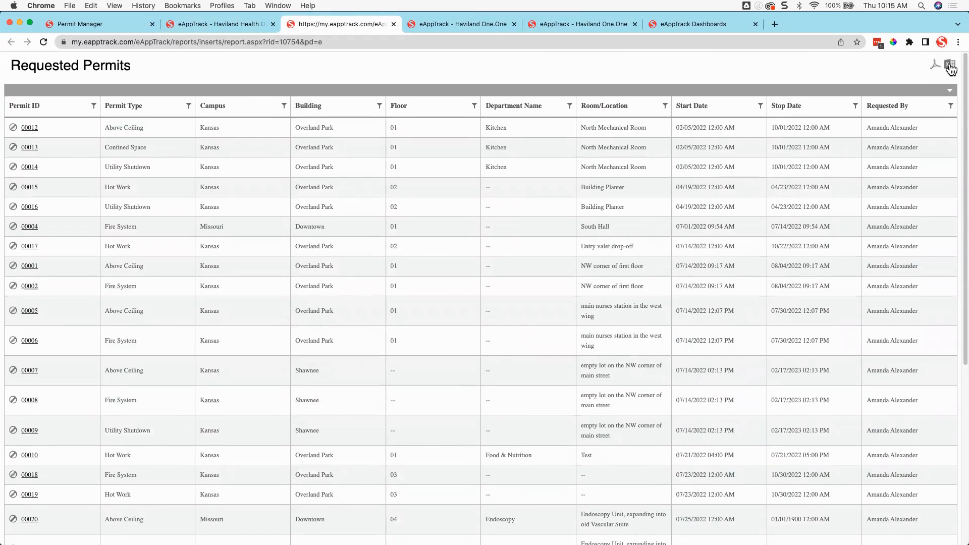
left_click(188, 106)
left_click(188, 107)
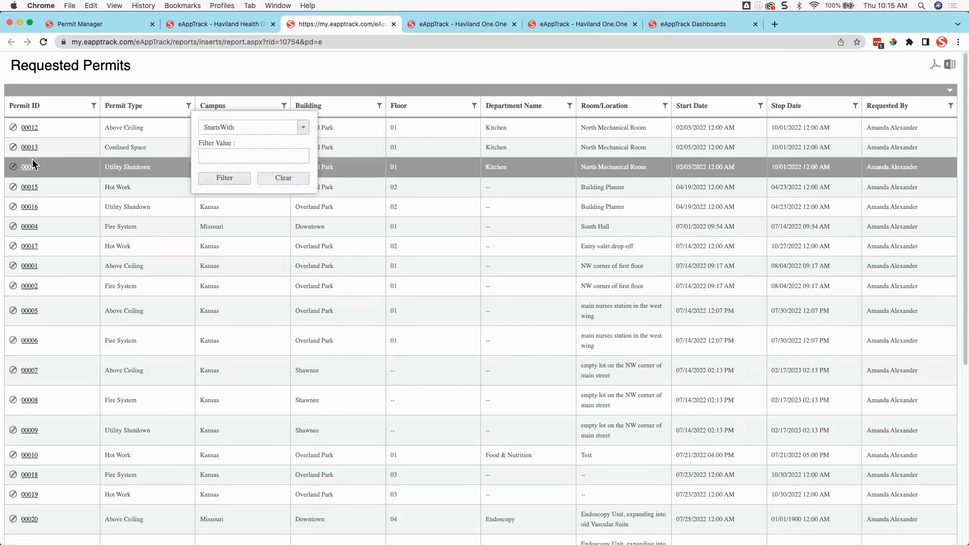
Open permit 00012 for editing from the Requested Permits report and review its form through the approval and closeout fields
left_click(14, 130)
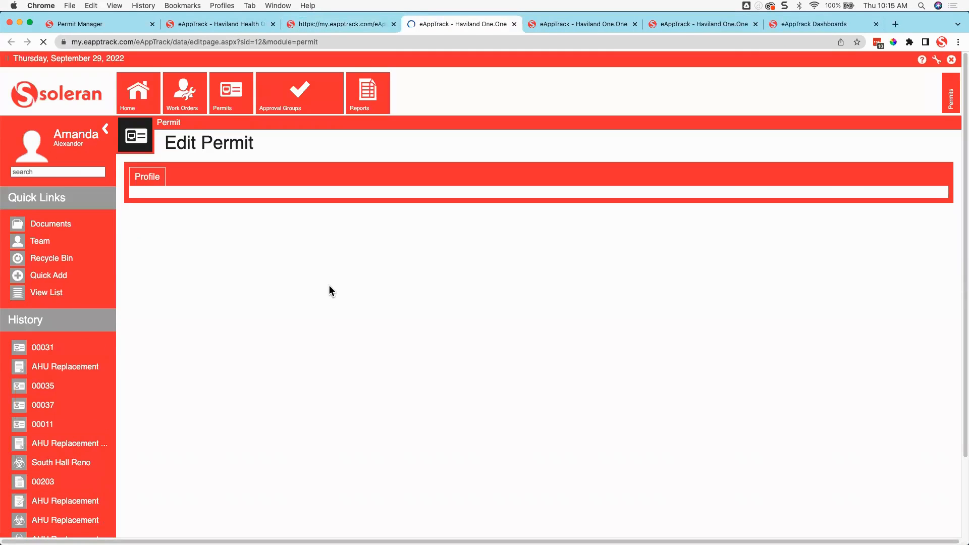
scroll(329, 286, "down", 10)
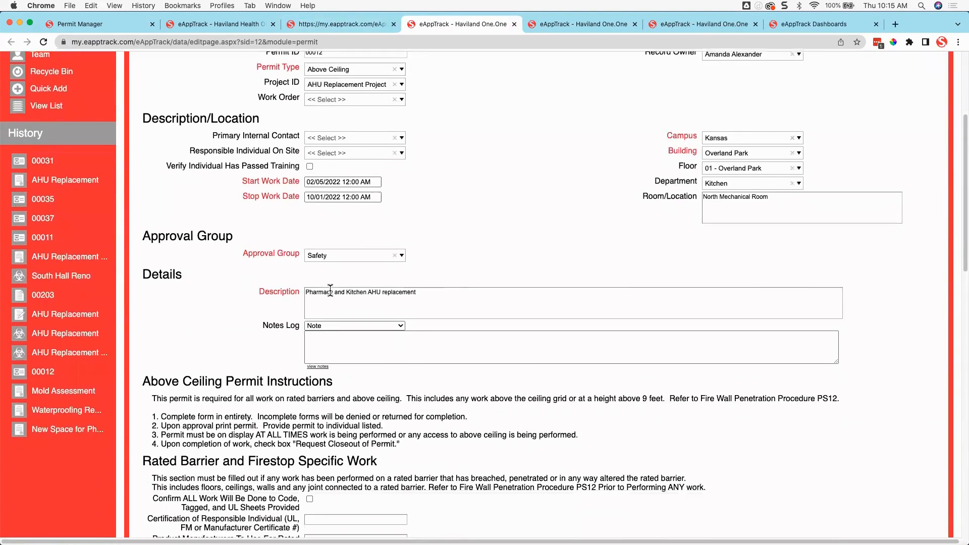
scroll(331, 290, "down", 5)
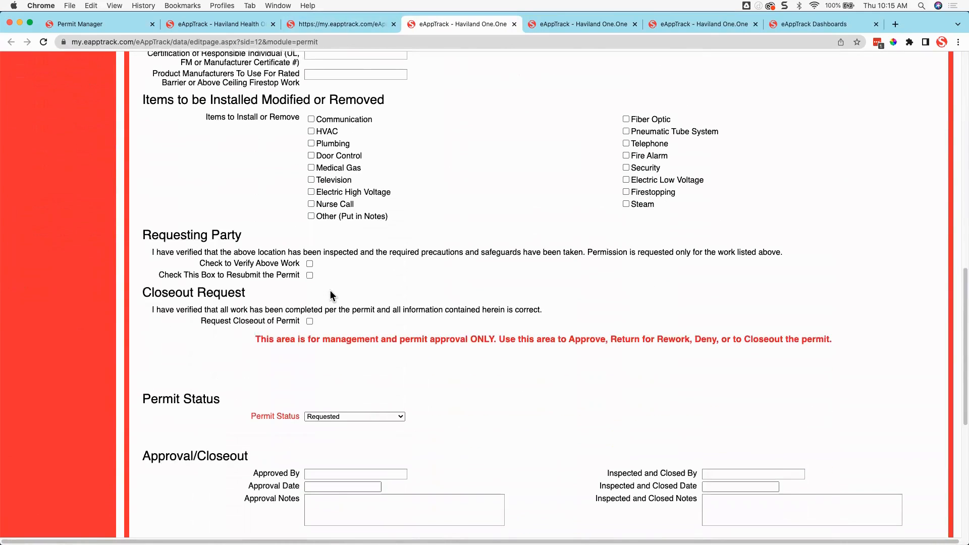
scroll(331, 295, "up", 15)
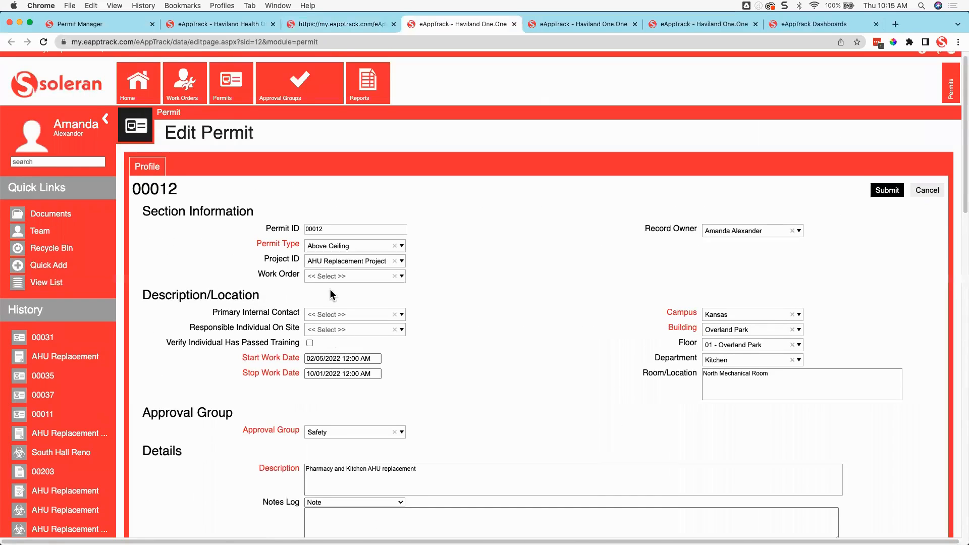
scroll(329, 288, "up", 1)
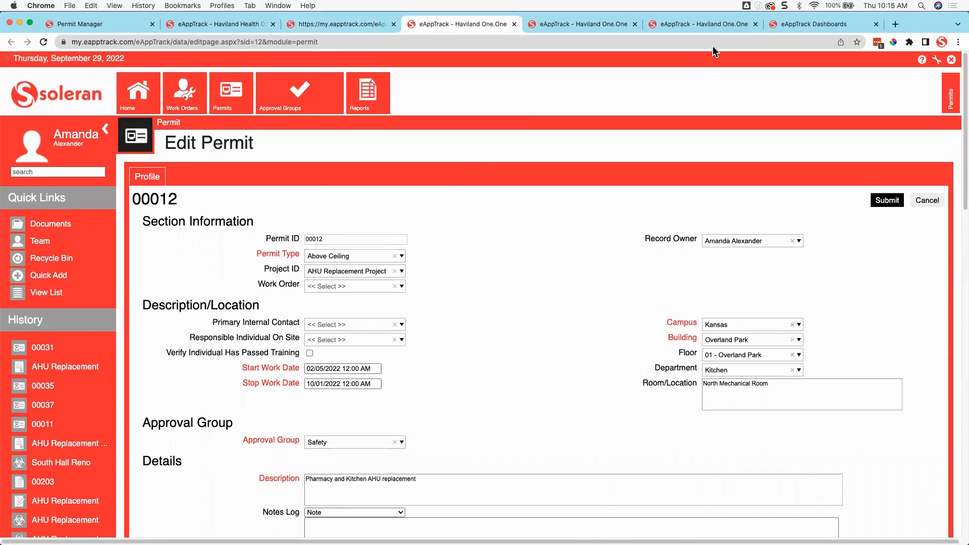
Return to the All Permits dashboard
key("super+2")
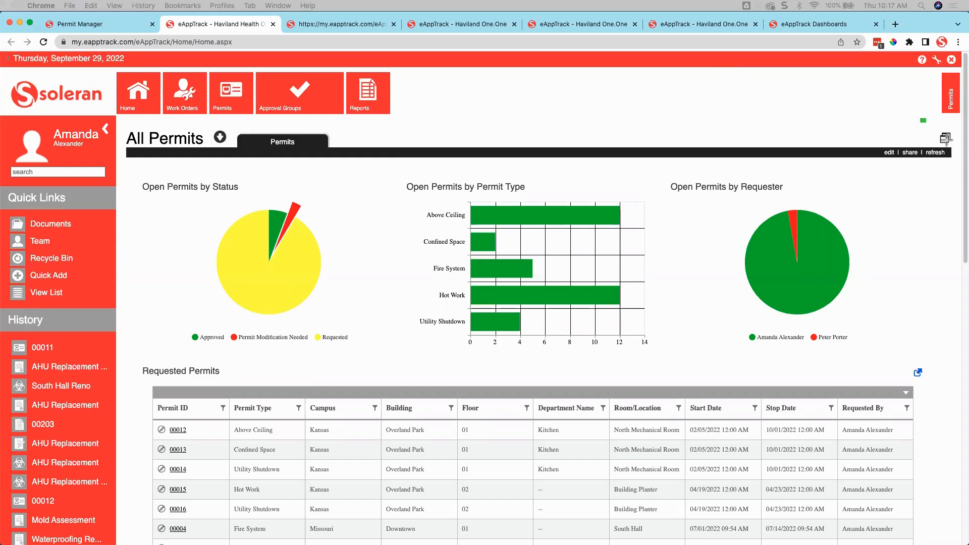
left_click_drag(920, 120, 957, 150)
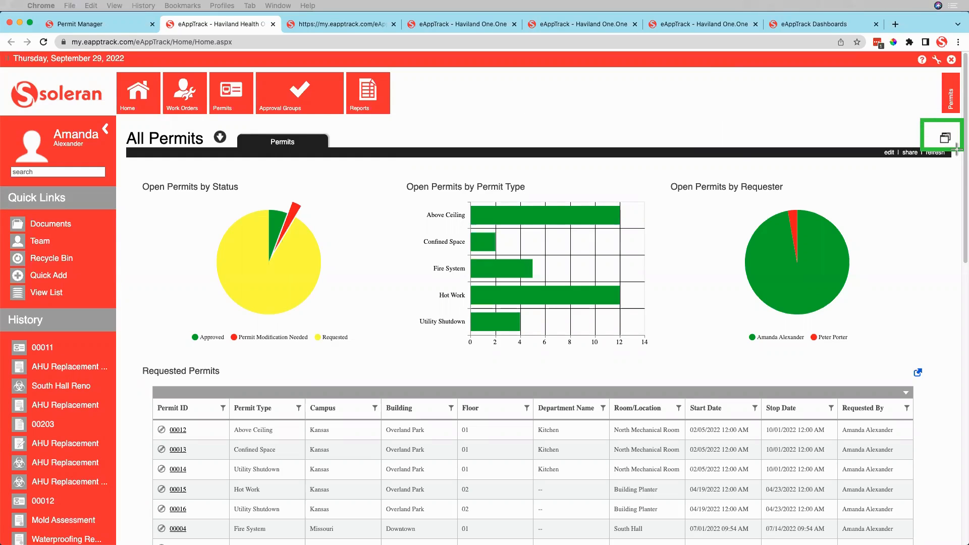
left_click(655, 104)
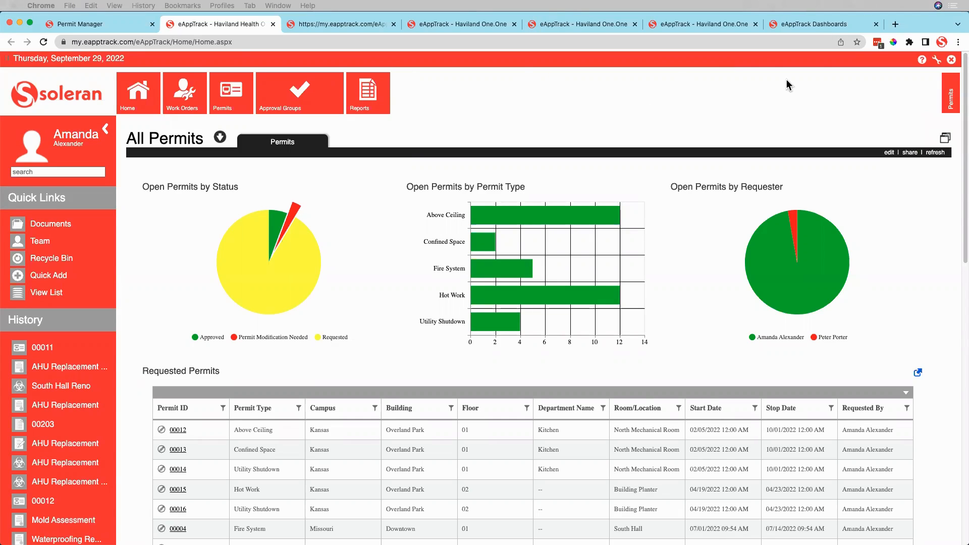
Bring up the popped-out My Permits dashboard and look through its charts and permit lists
left_click(833, 28)
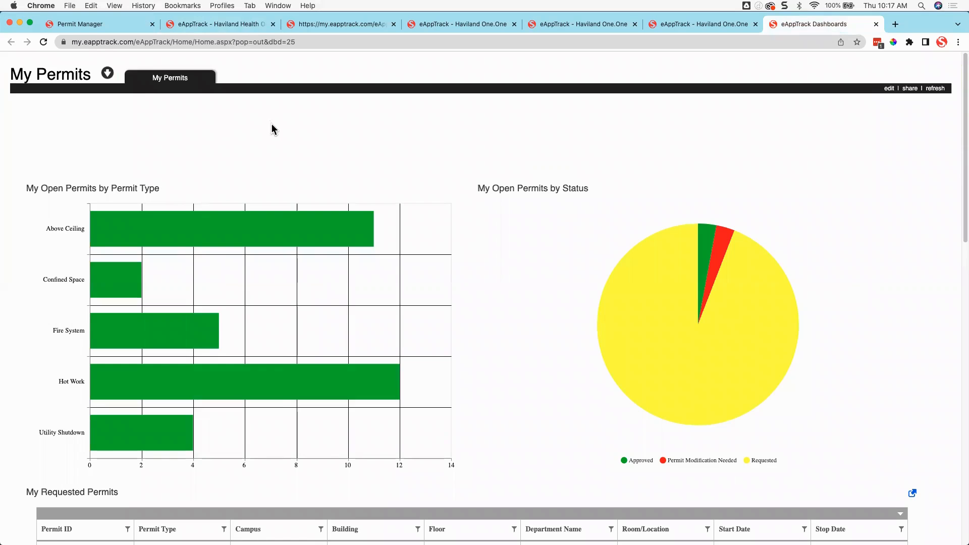
scroll(271, 129, "down", 10)
scroll(273, 130, "down", 6)
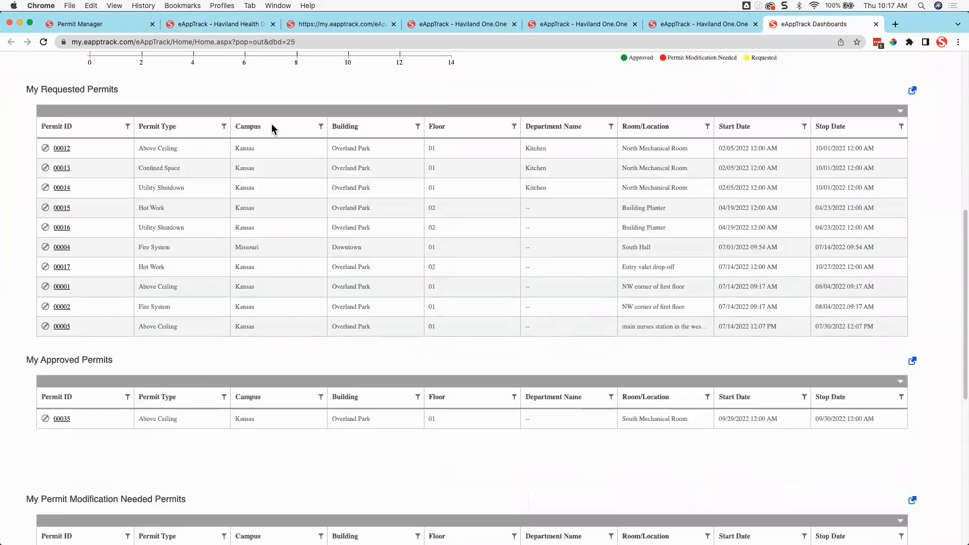
scroll(272, 130, "up", 10)
scroll(273, 130, "up", 5)
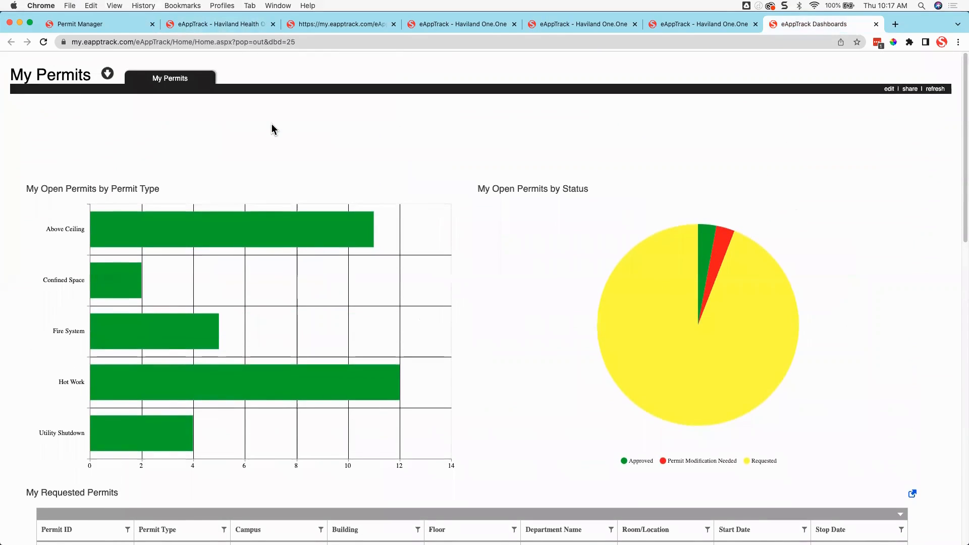